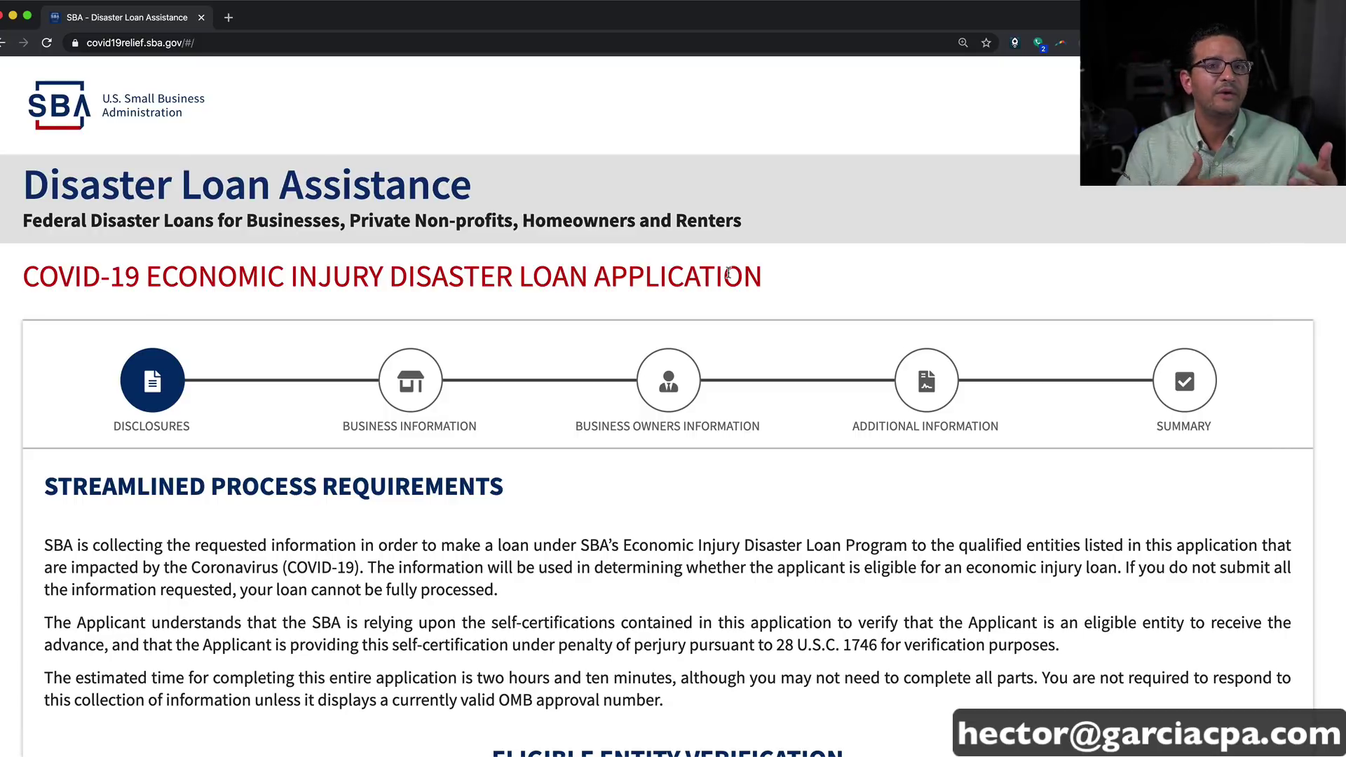
Step: Under Eligible Entity Verification, choose 'Applicant is a business with not more than 500 employees'
scroll(560, 379, "down", 5)
scroll(559, 380, "down", 5)
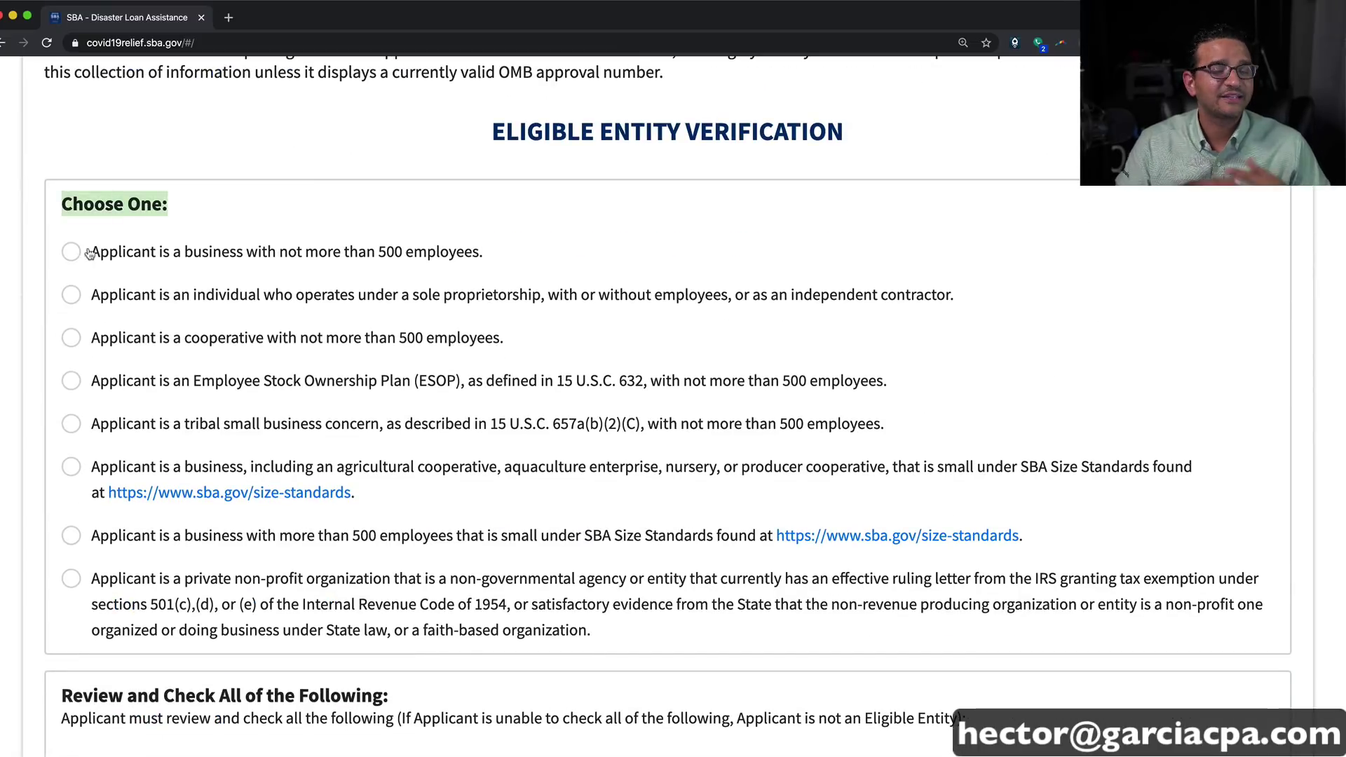
left_click_drag(114, 254, 486, 255)
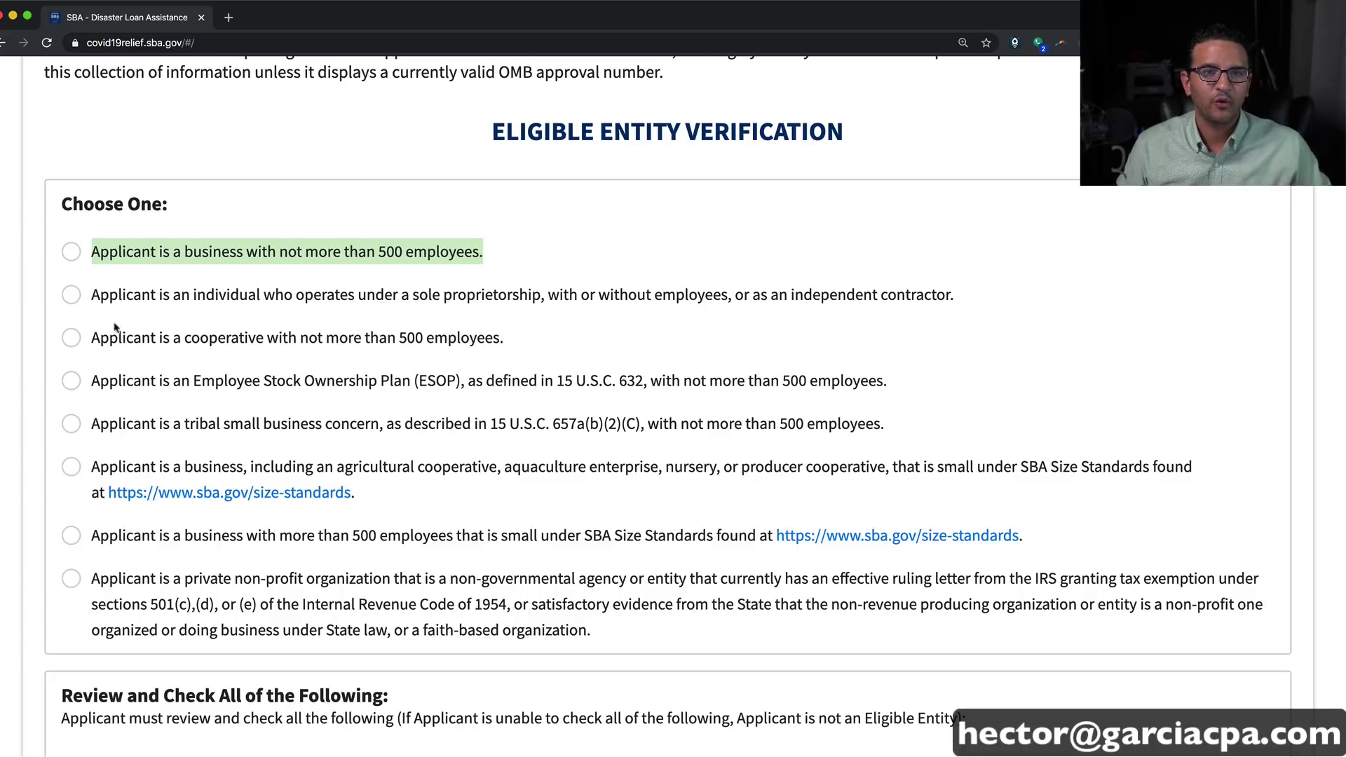
left_click_drag(89, 295, 959, 283)
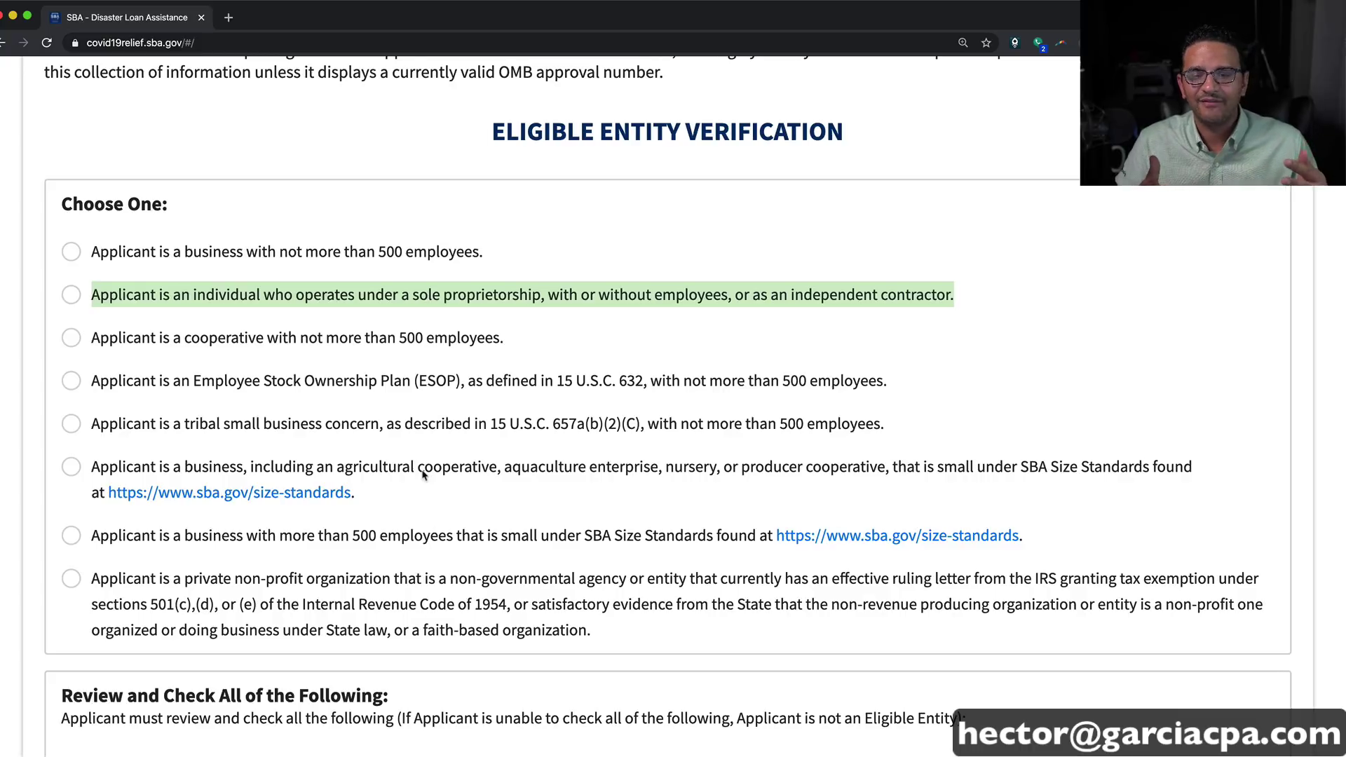
left_click(135, 254)
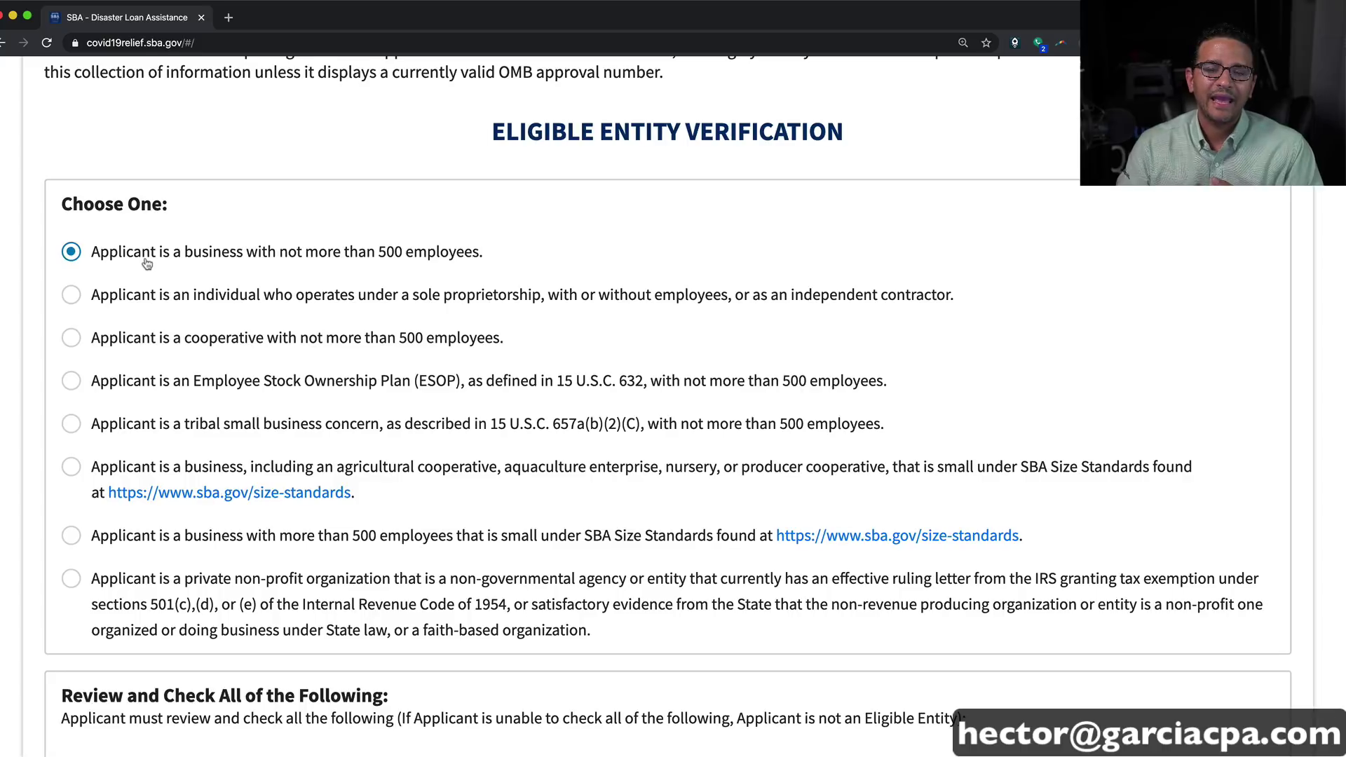
scroll(147, 264, "down", 5)
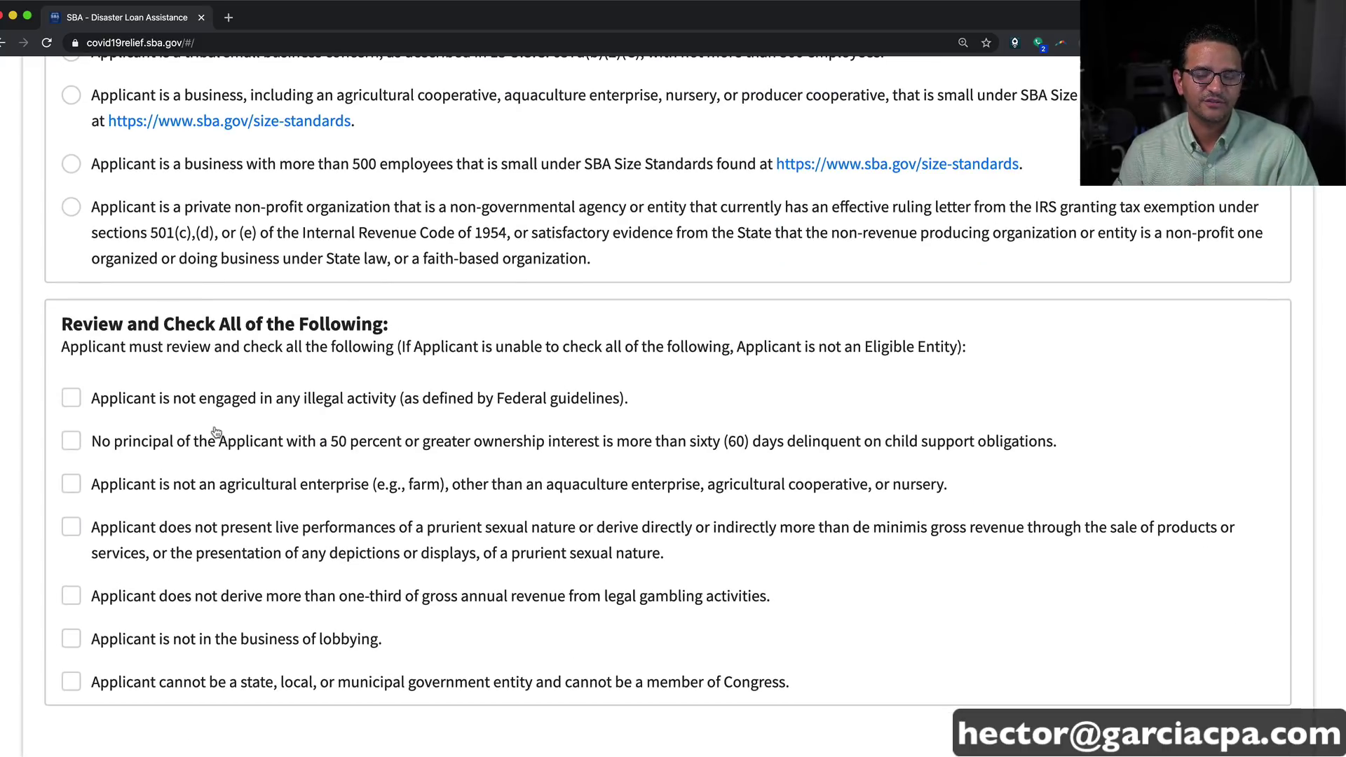
Step: Check the illegal-activity, child-support, agricultural-enterprise and prurient-nature eligibility statements
left_click(70, 401)
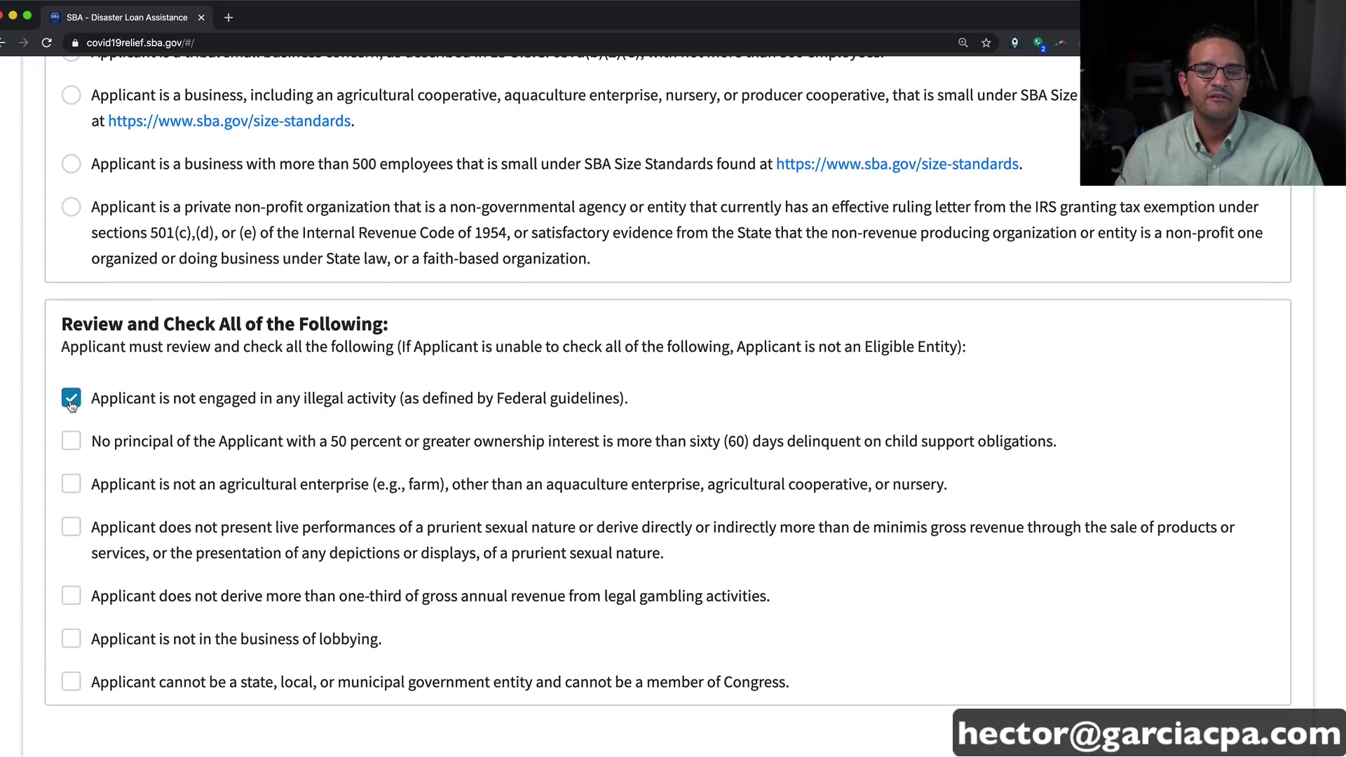
left_click(71, 444)
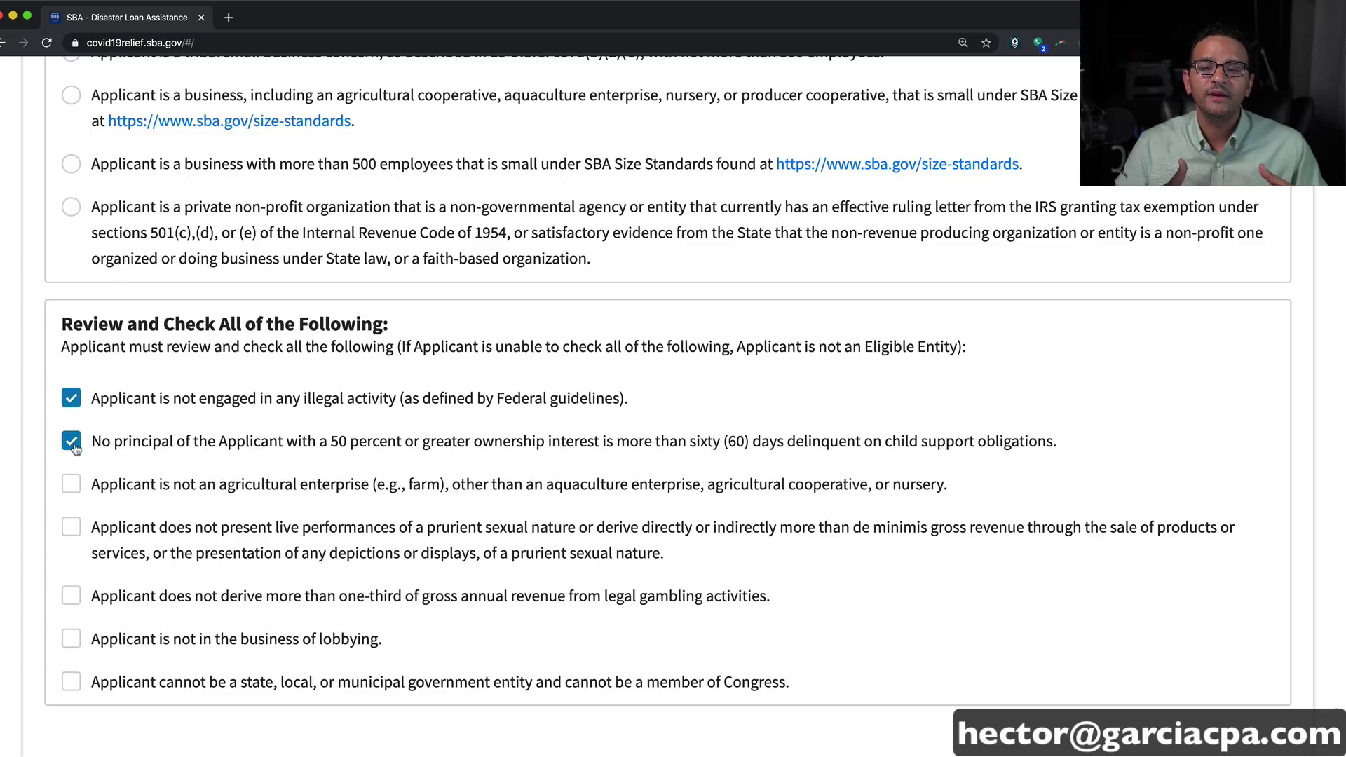
left_click(72, 491)
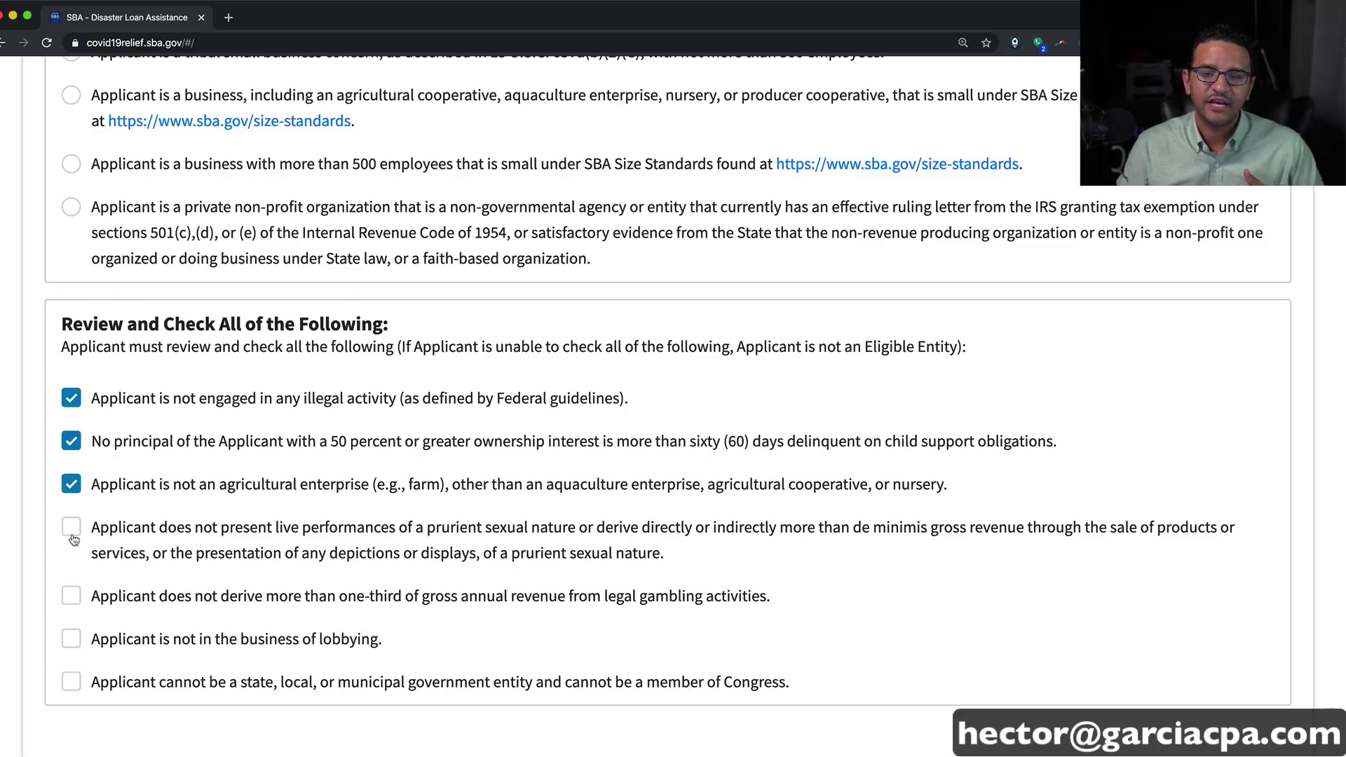
left_click(72, 528)
left_click_drag(343, 529, 829, 552)
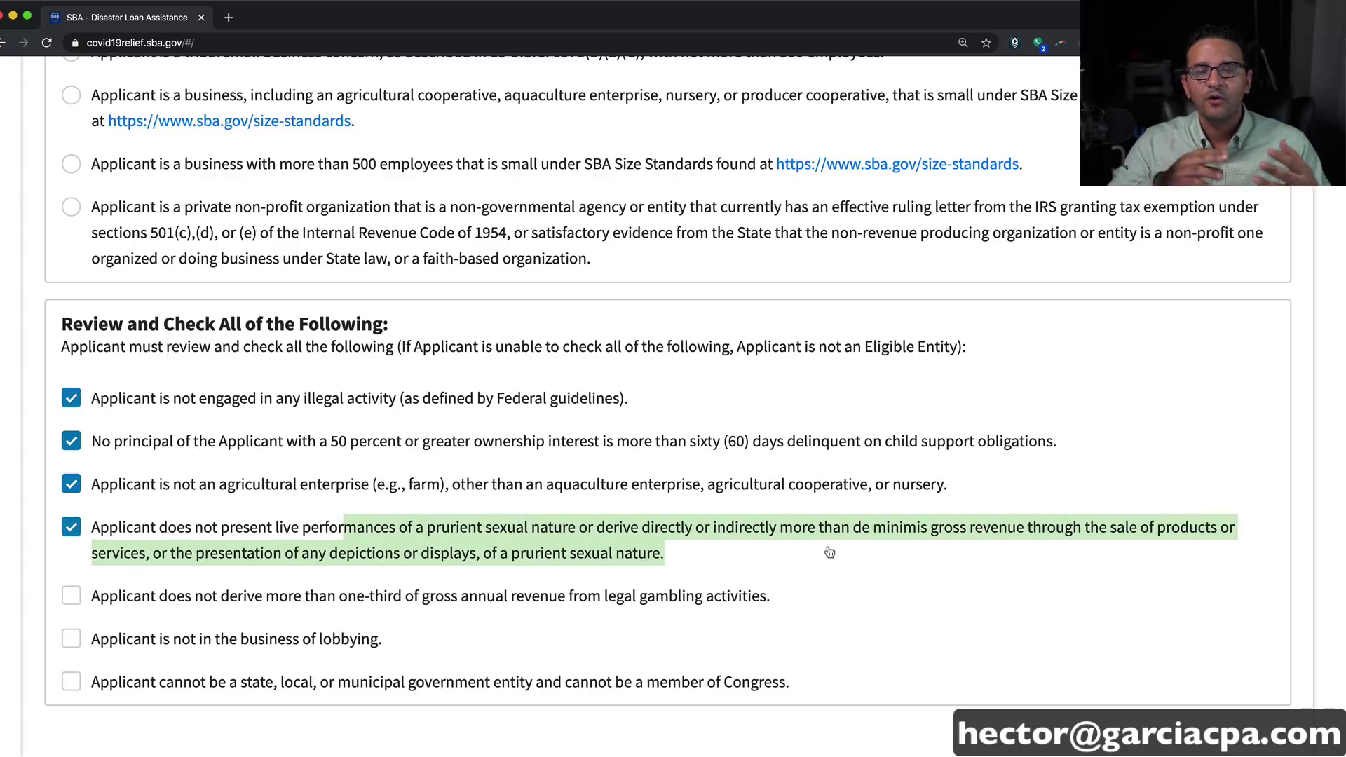
left_click(746, 554)
scroll(747, 553, "down", 1)
Step: Check the gambling, lobbying and government-entity statements, re-check prurient-nature, and continue
left_click(161, 580)
scroll(161, 581, "down", 1)
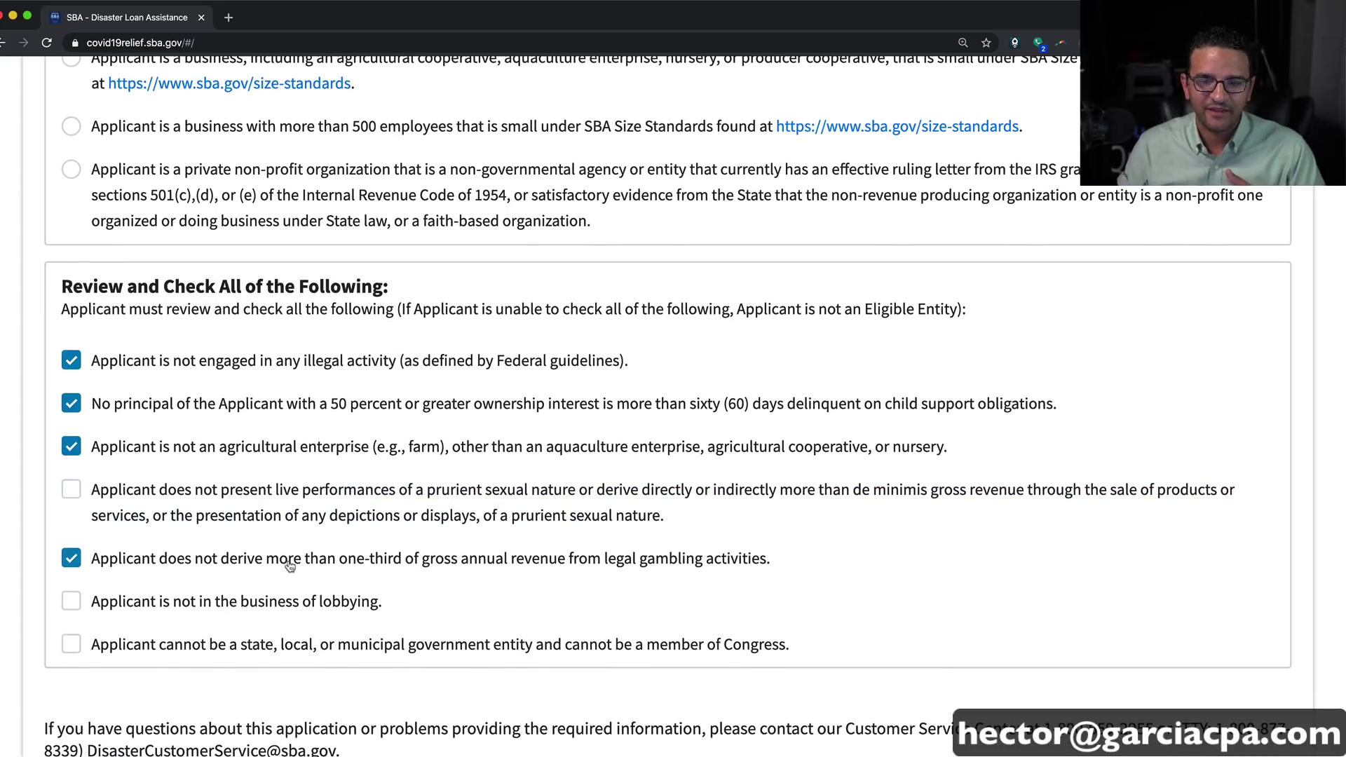
left_click(172, 604)
scroll(172, 605, "down", 1)
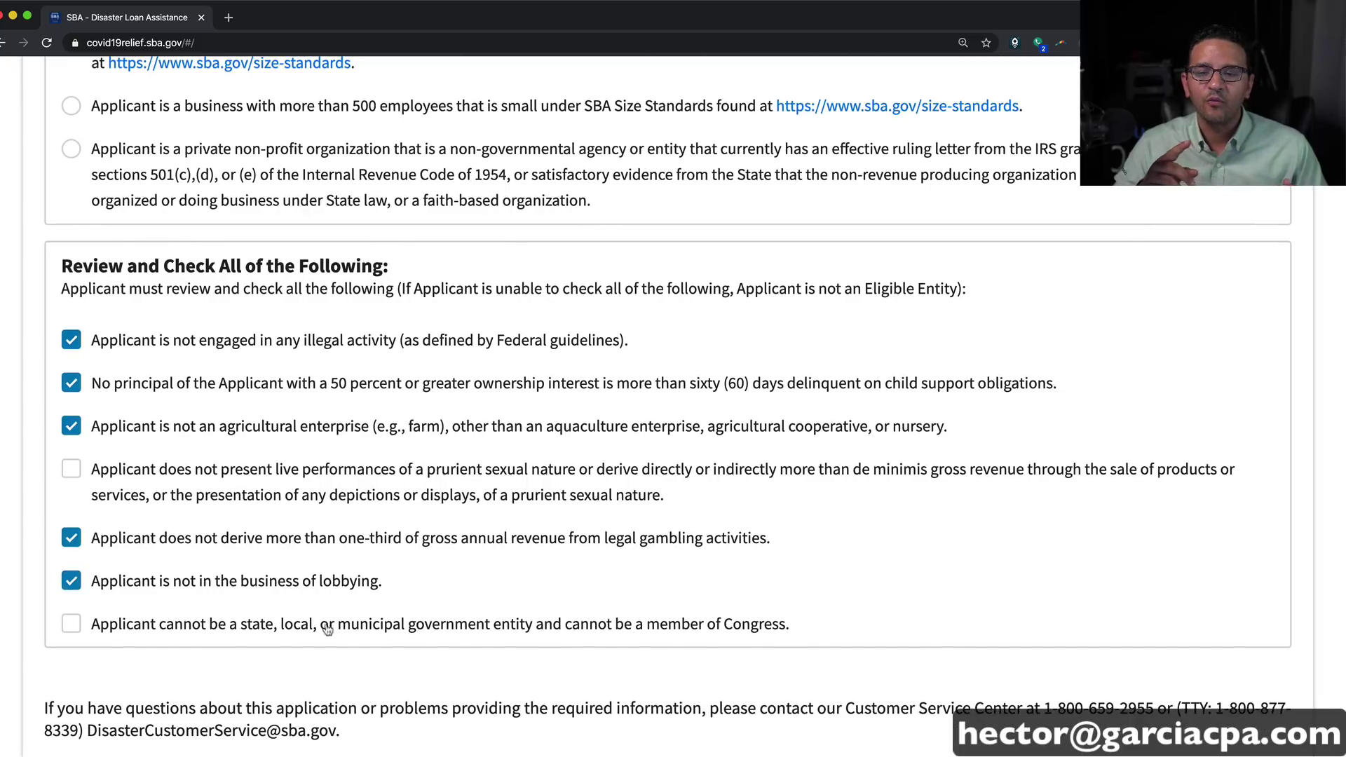
left_click(174, 631)
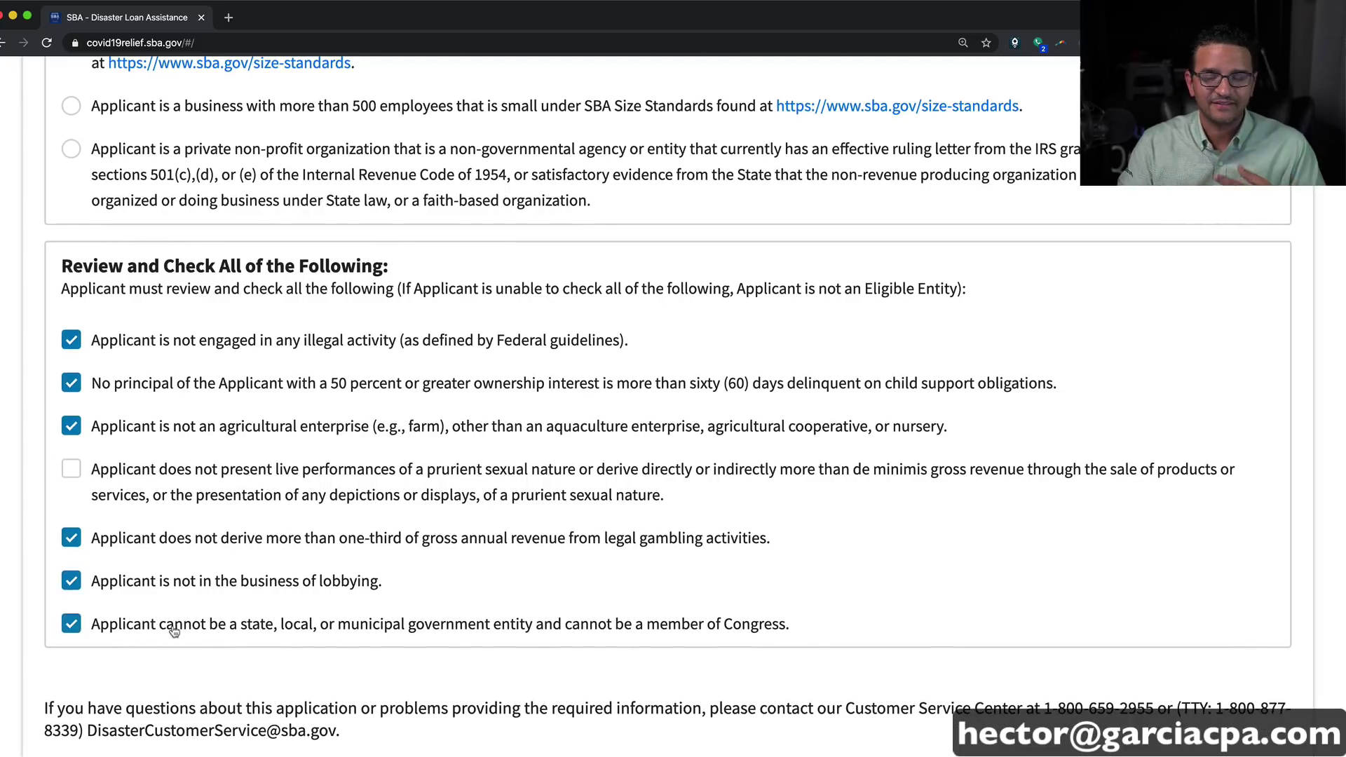
scroll(147, 489, "up", 1)
left_click(180, 511)
scroll(265, 534, "up", 5)
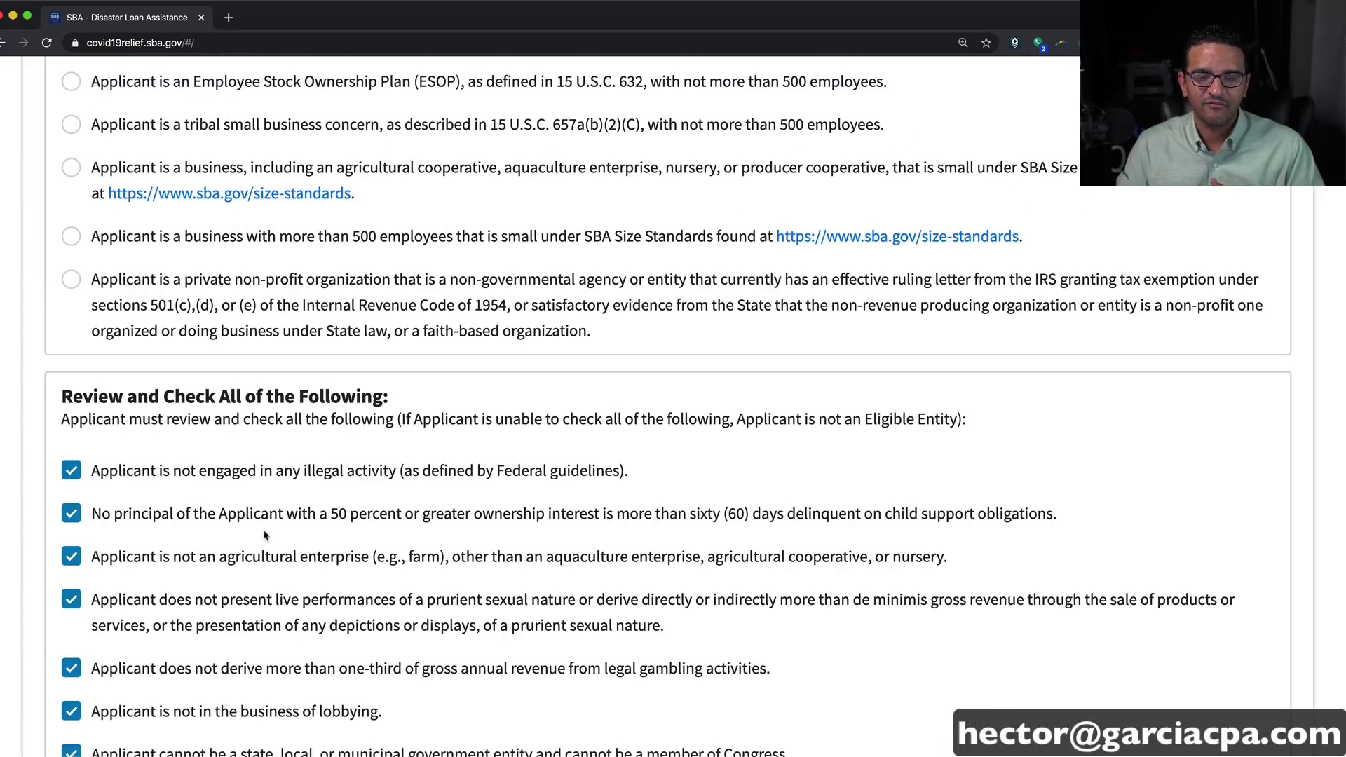
scroll(265, 535, "down", 1)
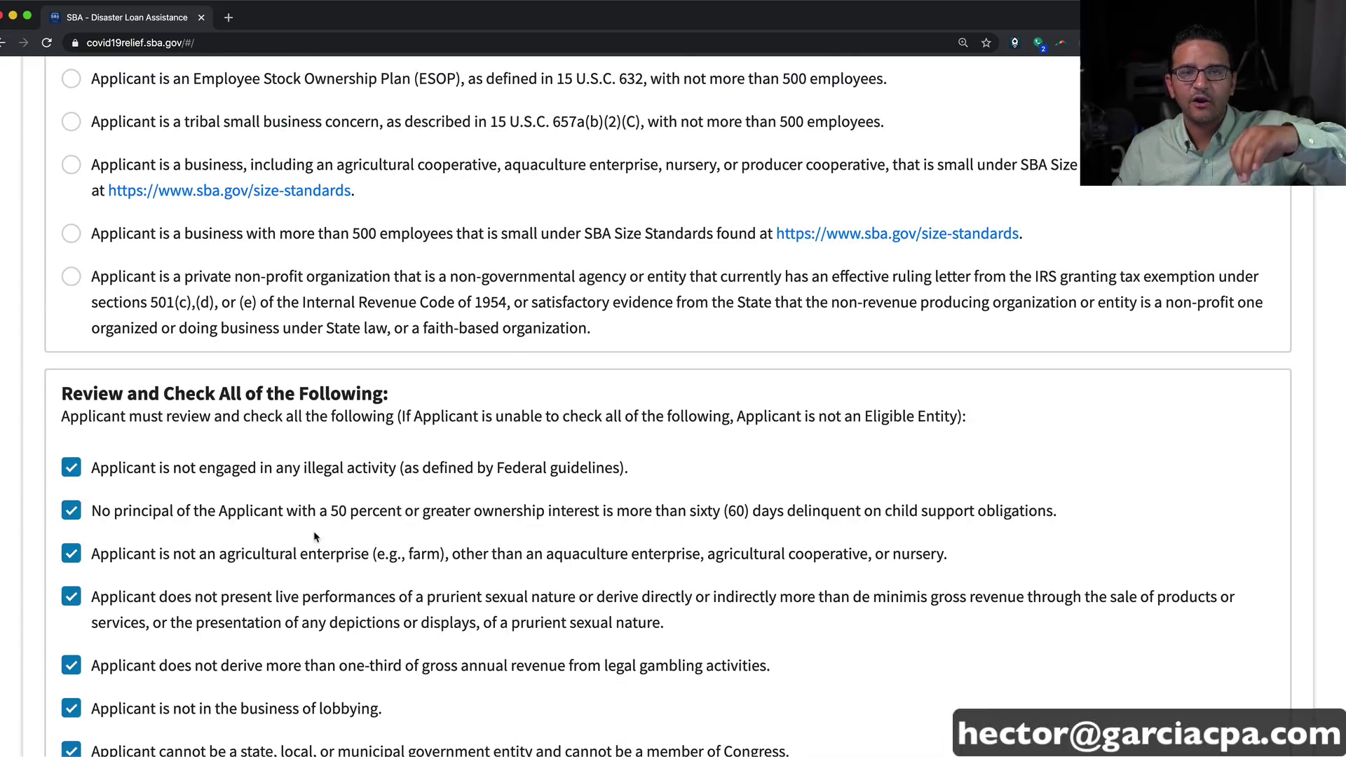
scroll(315, 538, "down", 2)
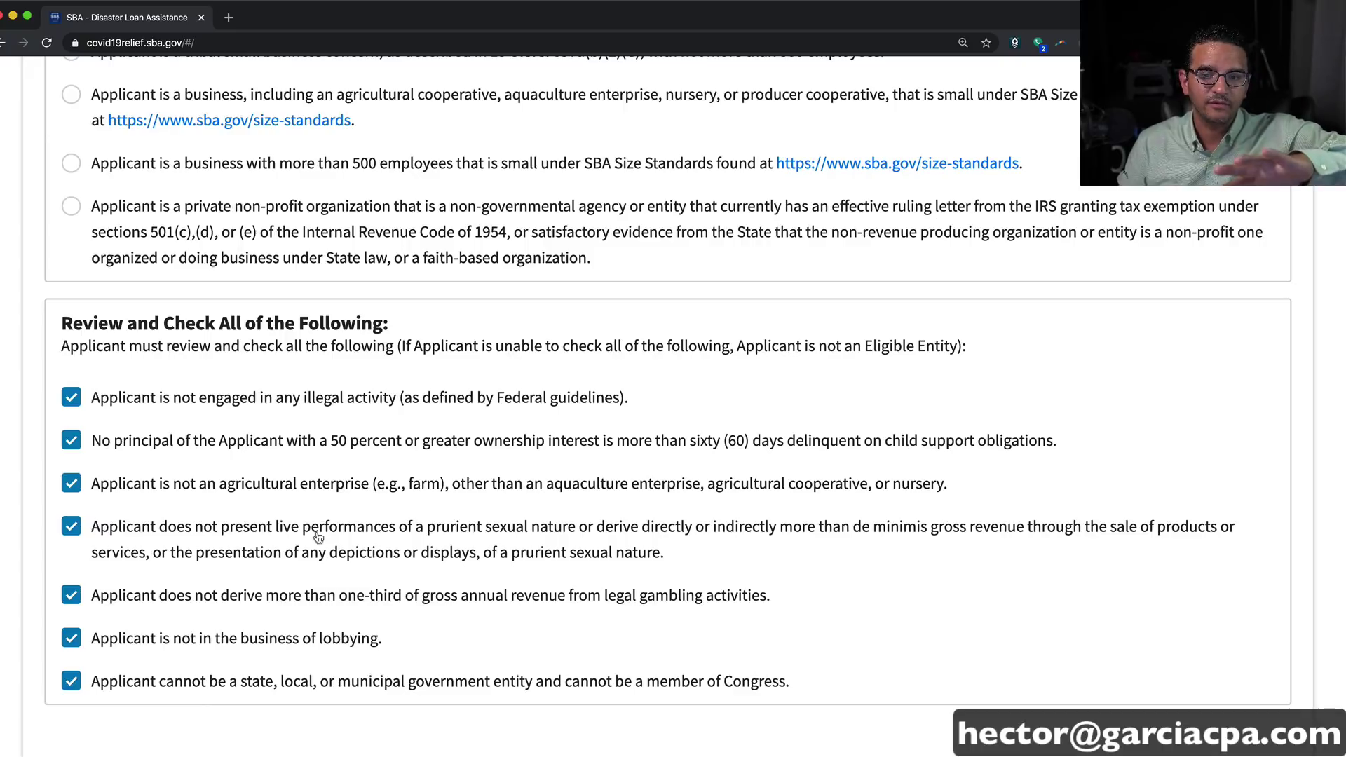
scroll(375, 564, "down", 5)
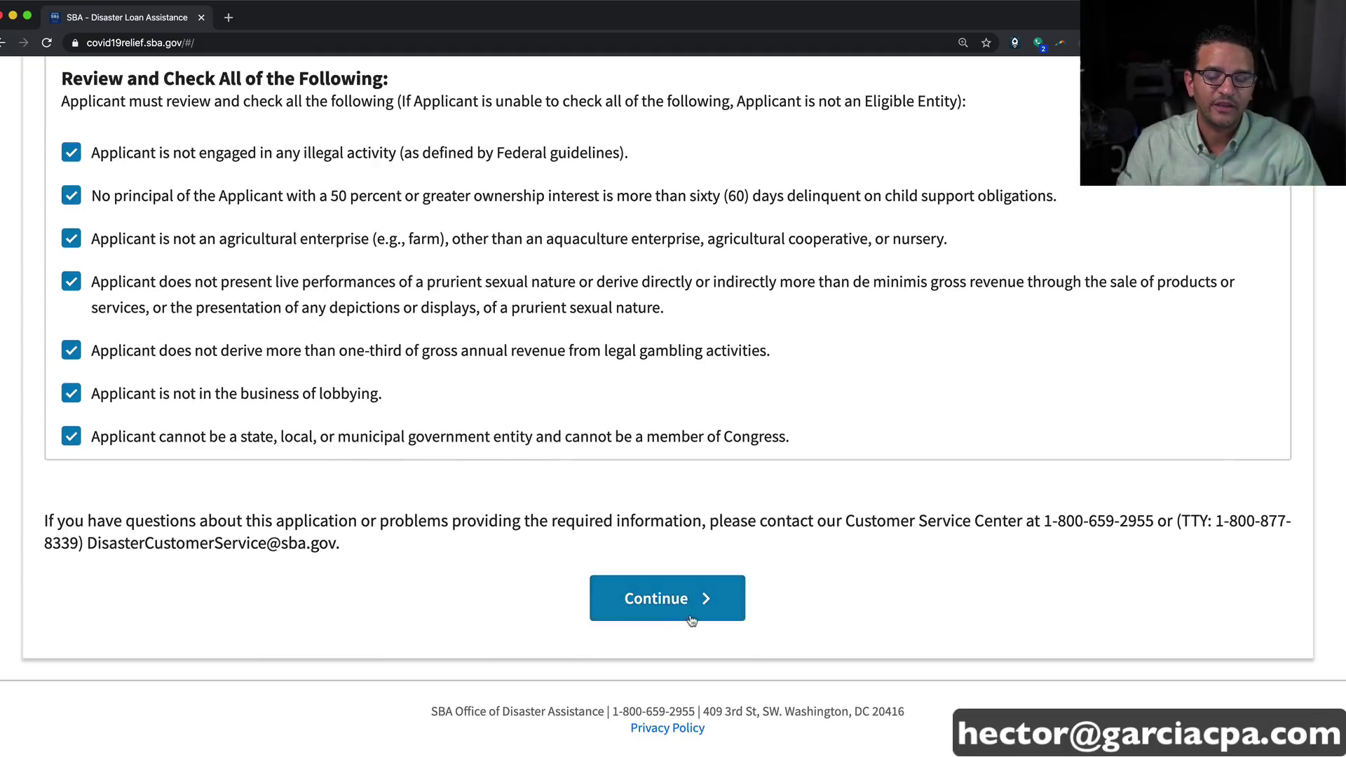
left_click(687, 610)
Step: Enter the business legal name, correcting the typos
scroll(421, 522, "down", 5)
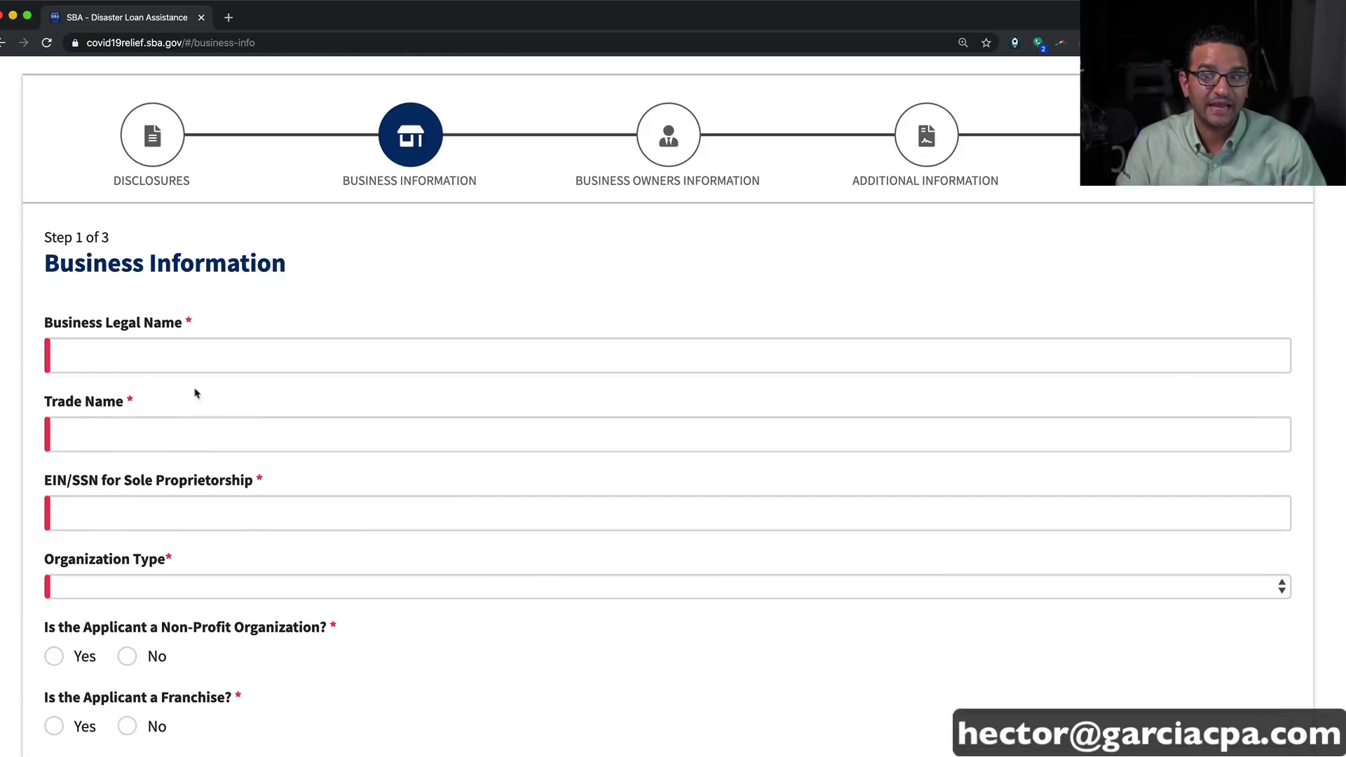
left_click(191, 349)
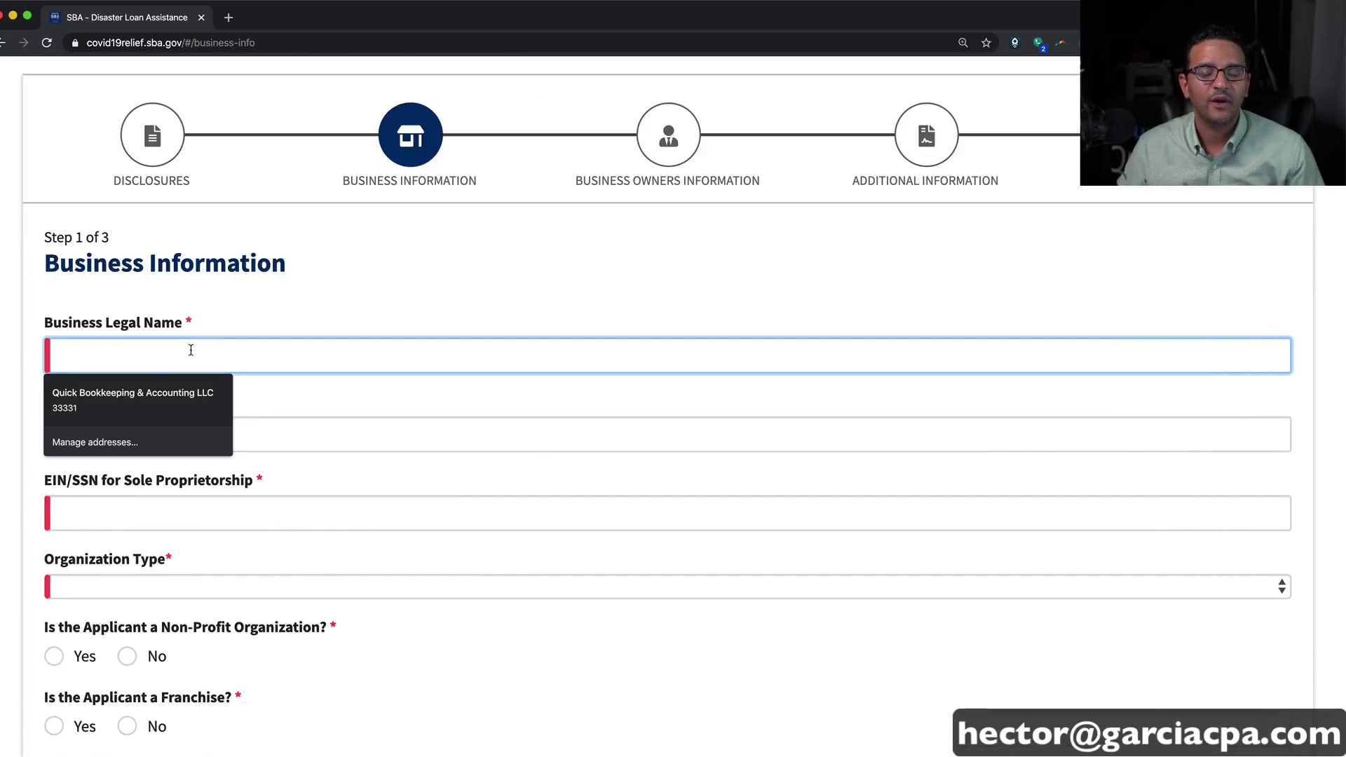
type("Garcia ")
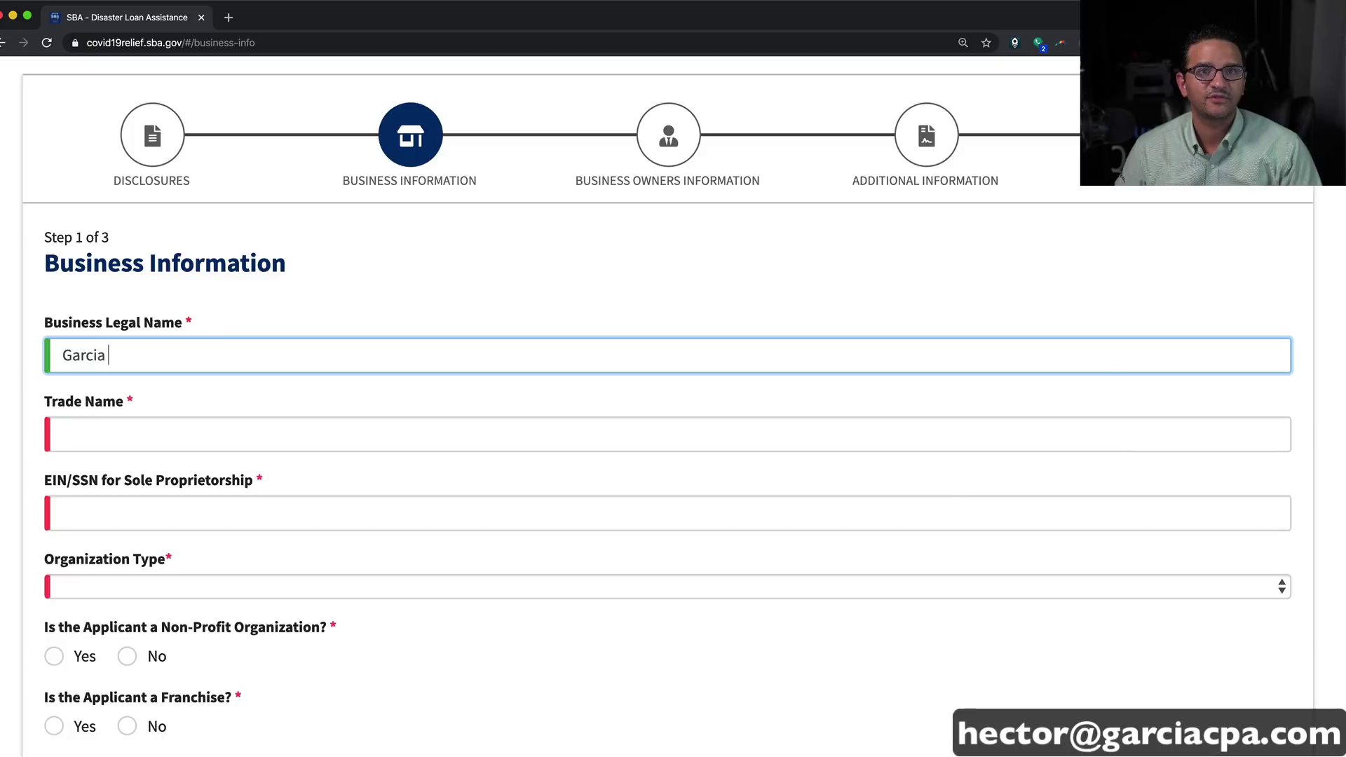
type("aand")
key("BackSpace")
key("BackSpace")
key("BackSpace")
type("and")
key("BackSpace")
key("BackSpace")
key("BackSpace")
type("nd ")
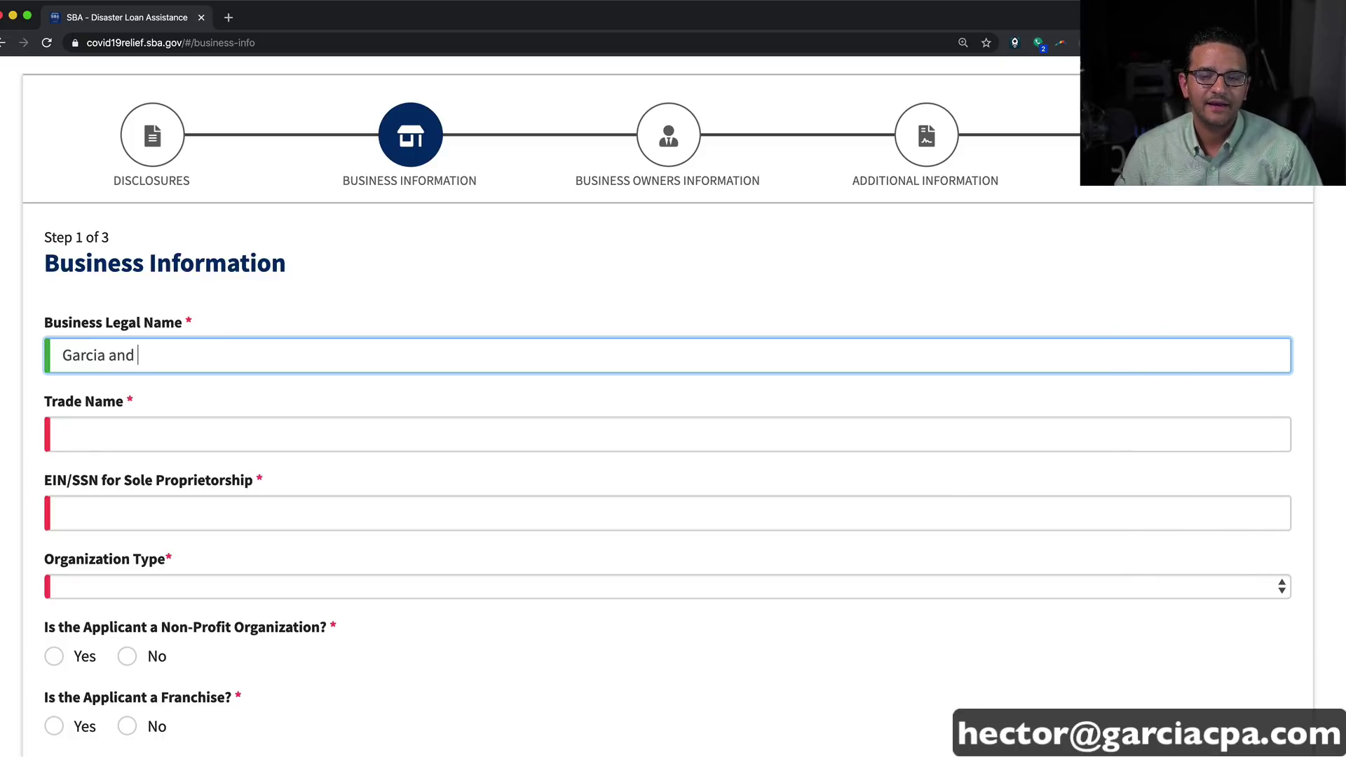
type("Company")
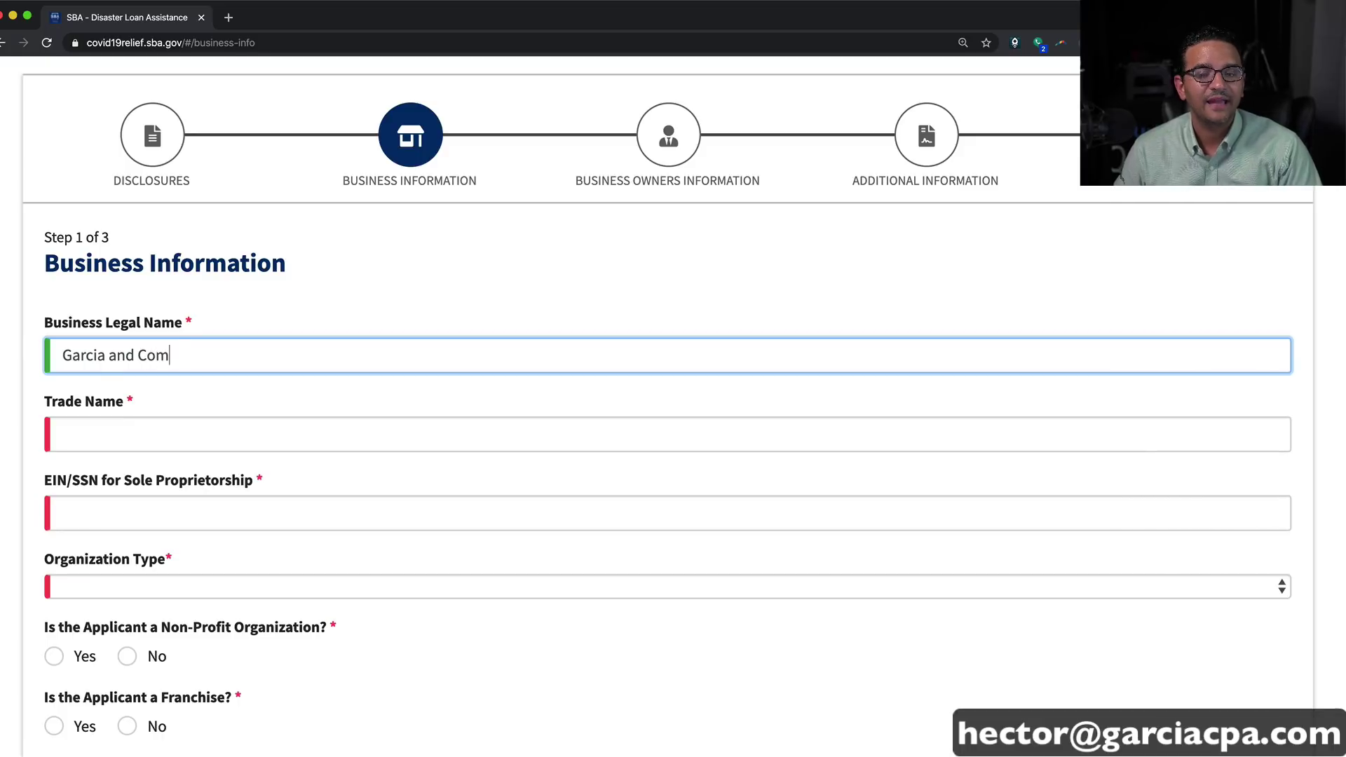
key("Tab")
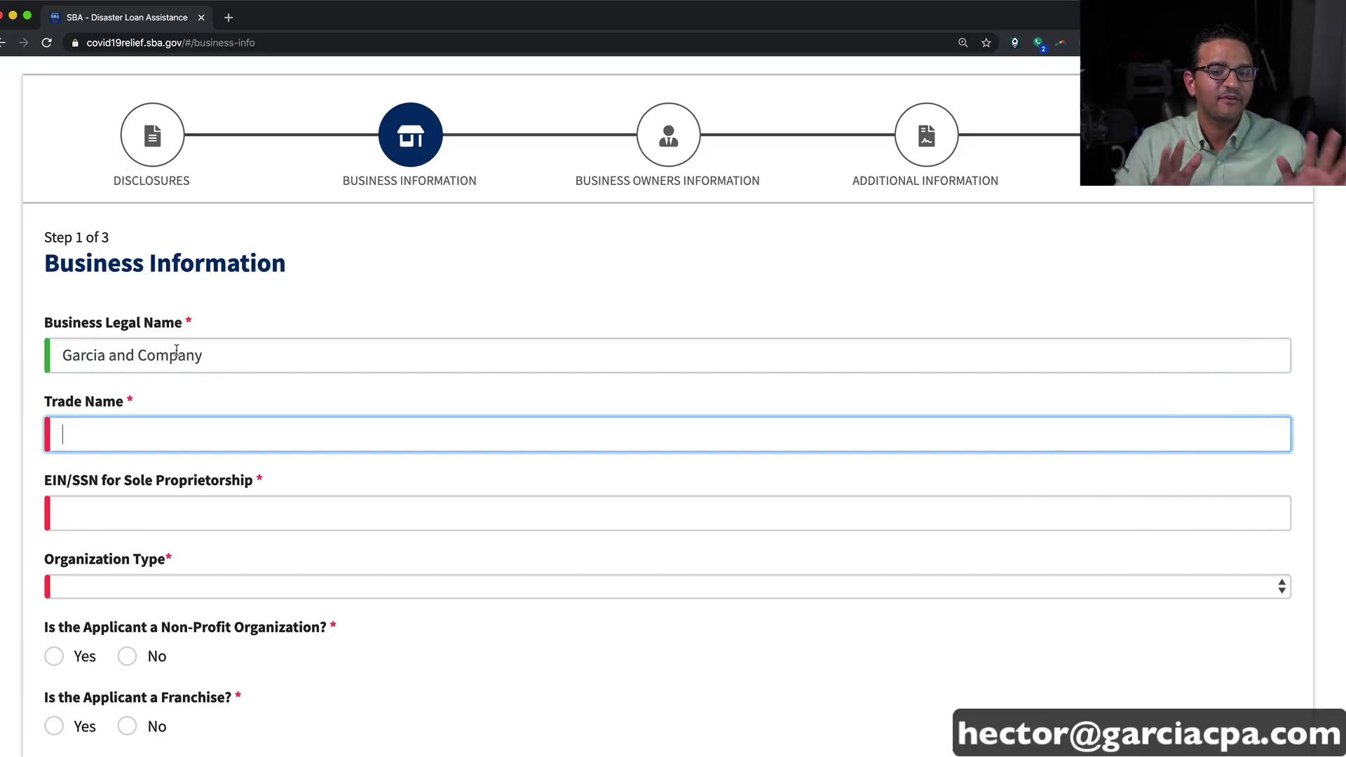
Step: Copy the legal name into Trade Name and enter the EIN in XX-XXXXXXX format
key("shift+Tab")
key("super+c")
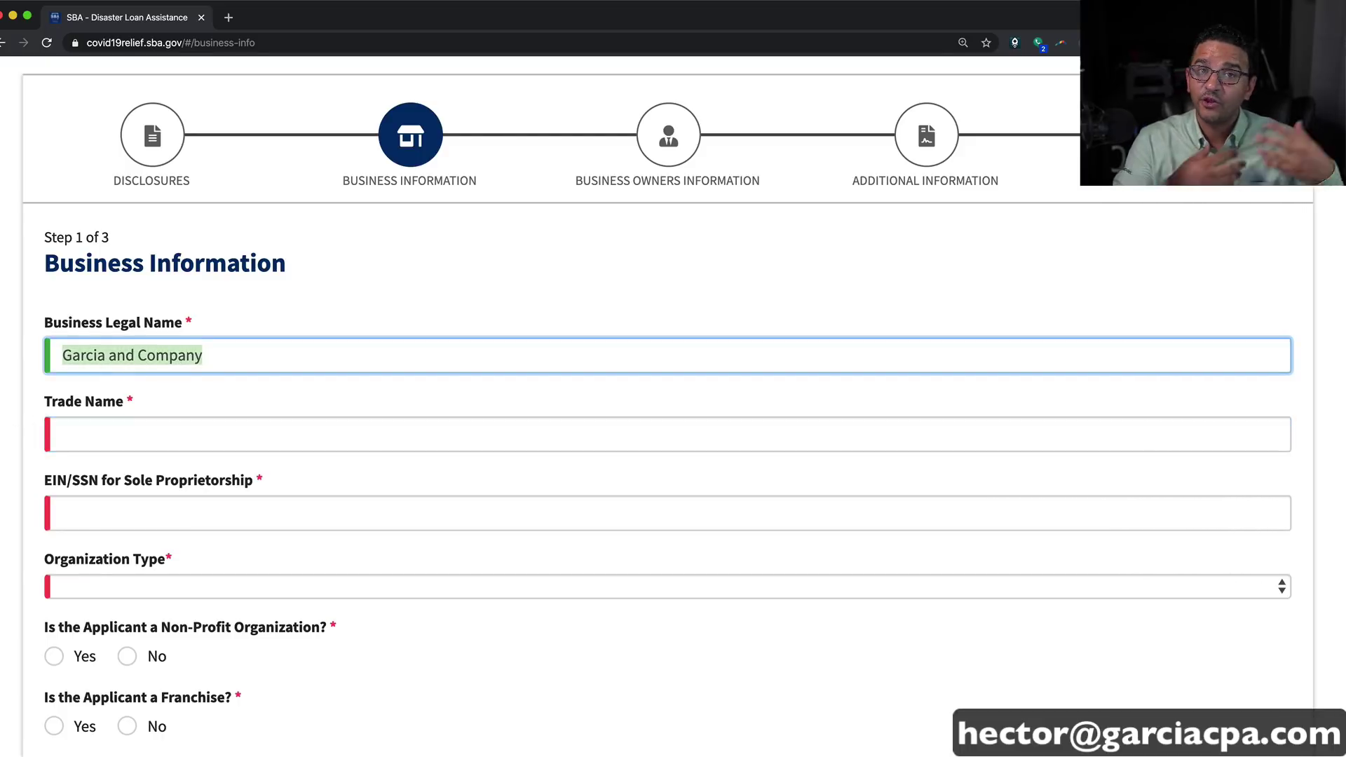
left_click(141, 420)
key("super+v")
left_click(138, 506)
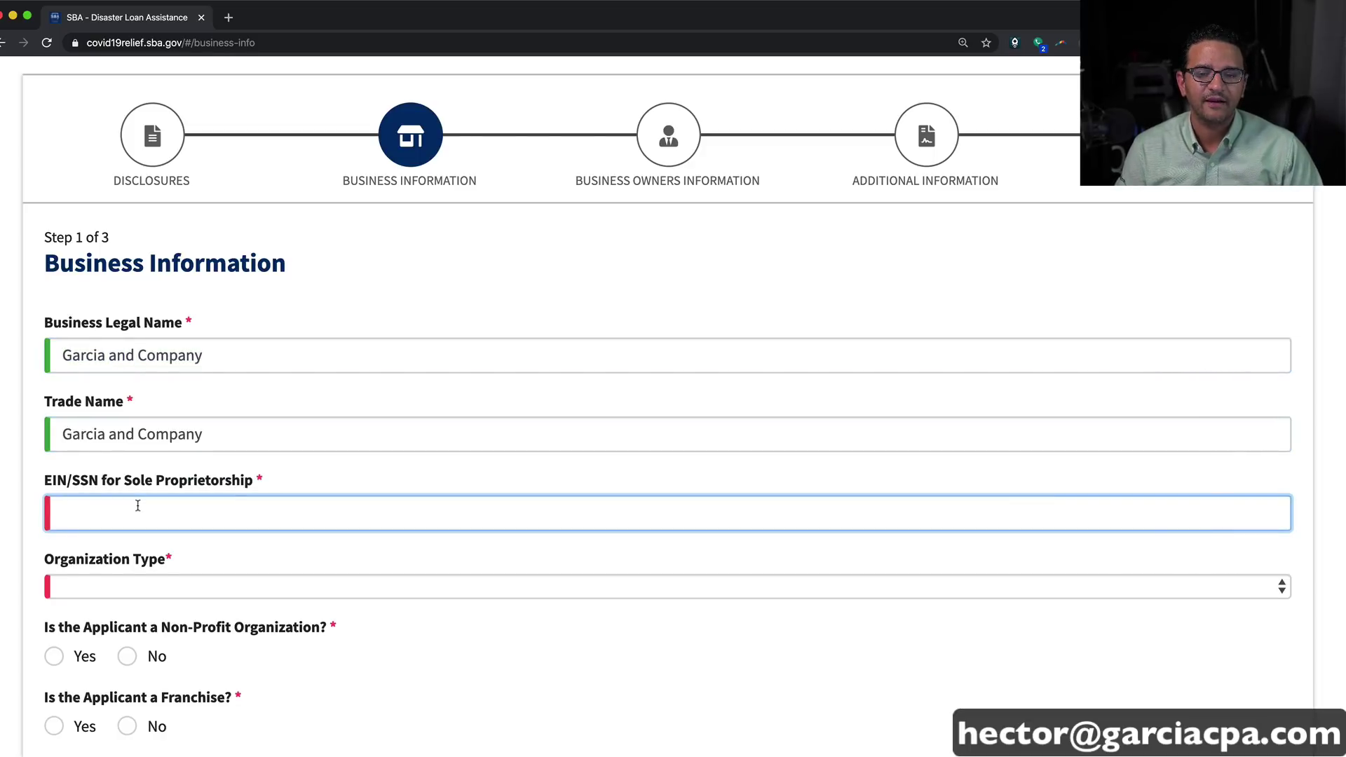
type("99")
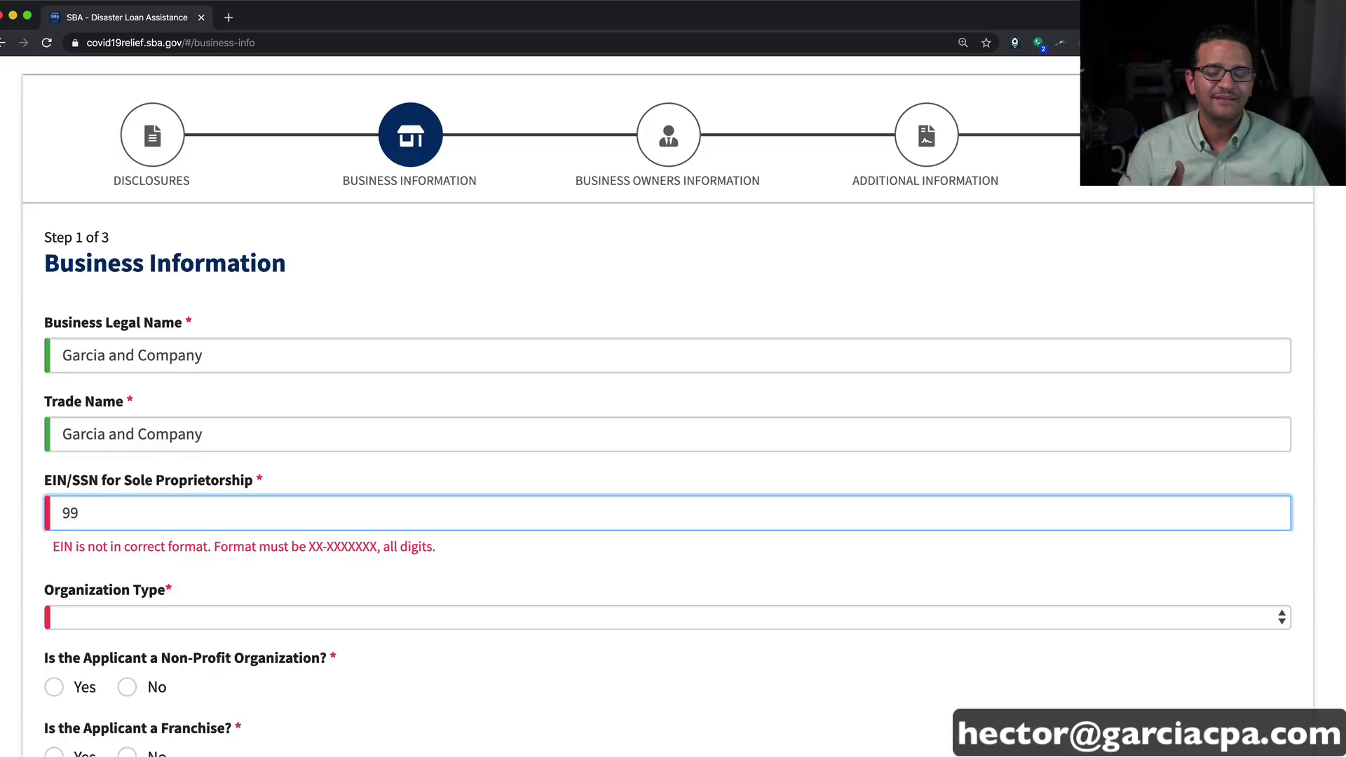
type("-9999999")
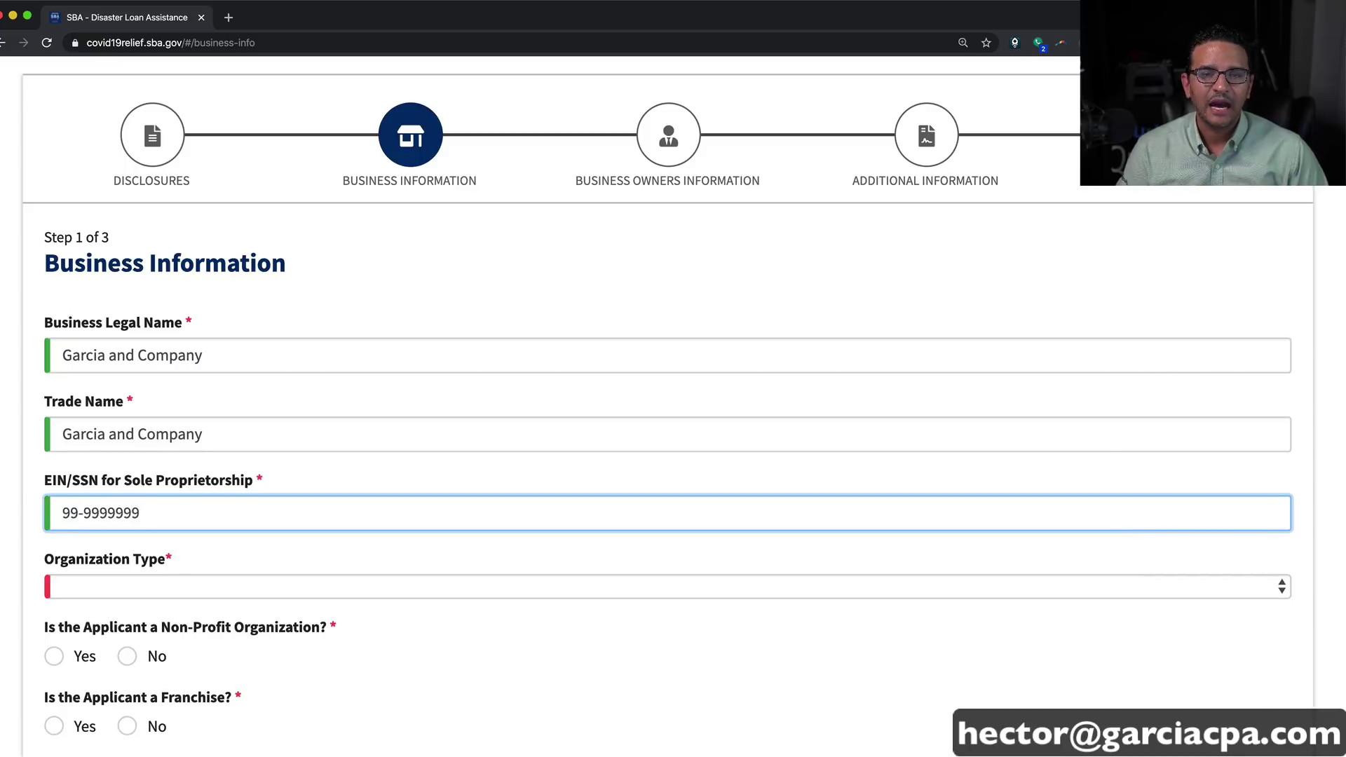
key("Tab")
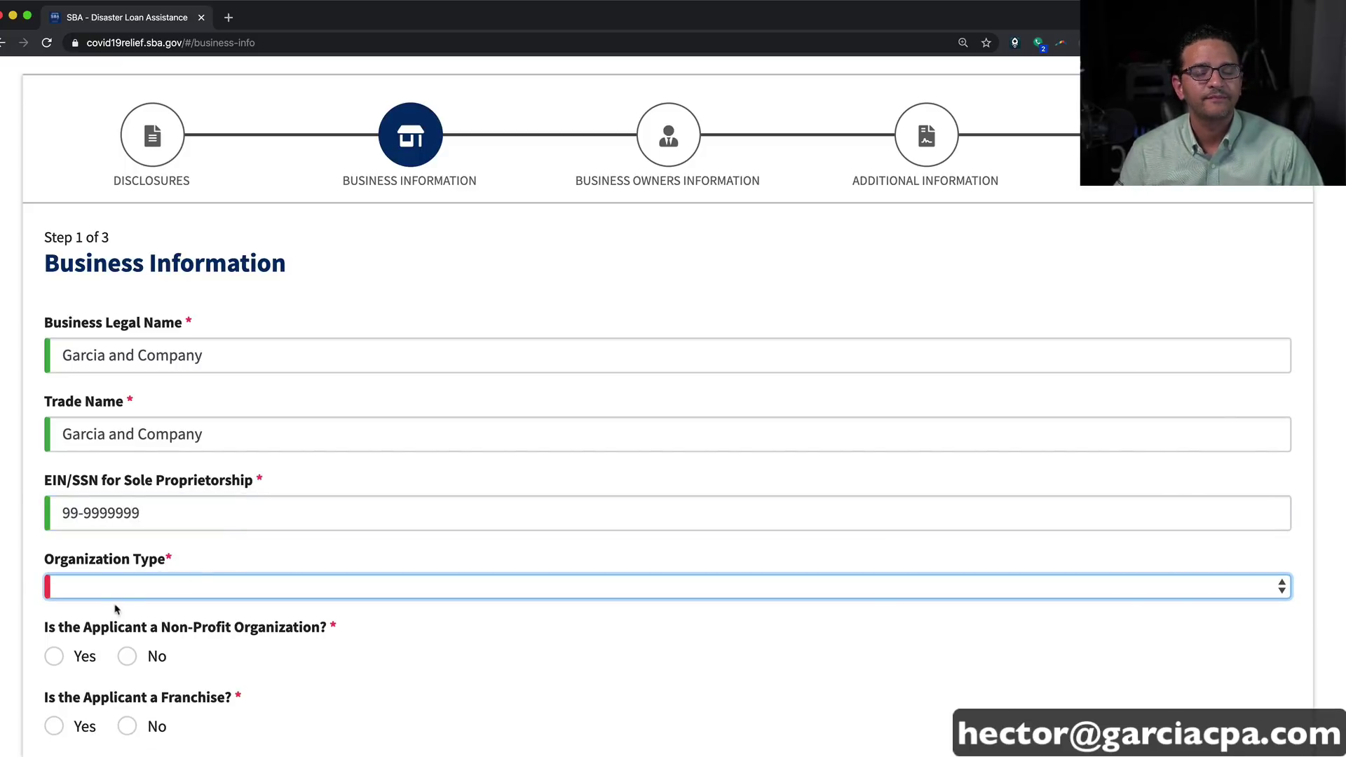
Step: Set the Organization Type to S-Corporation
left_click(120, 597)
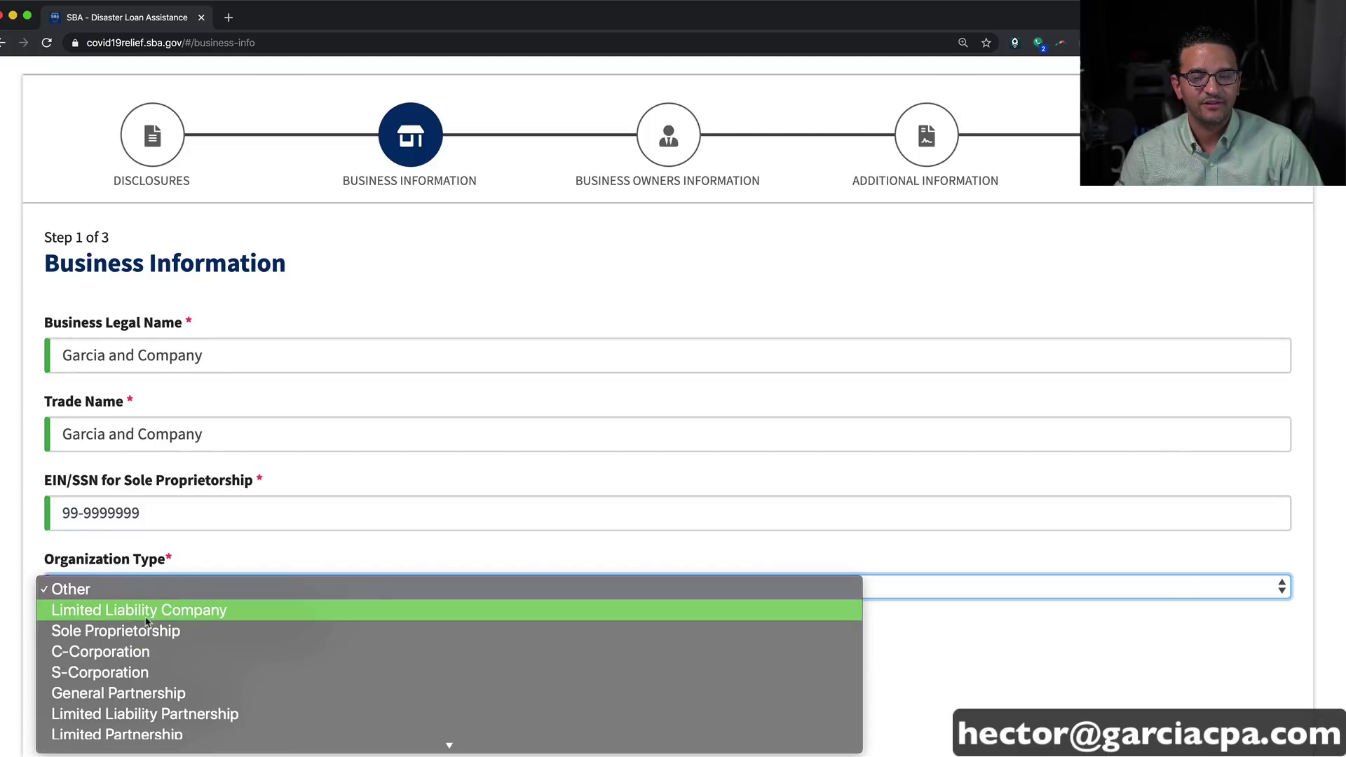
left_click(133, 673)
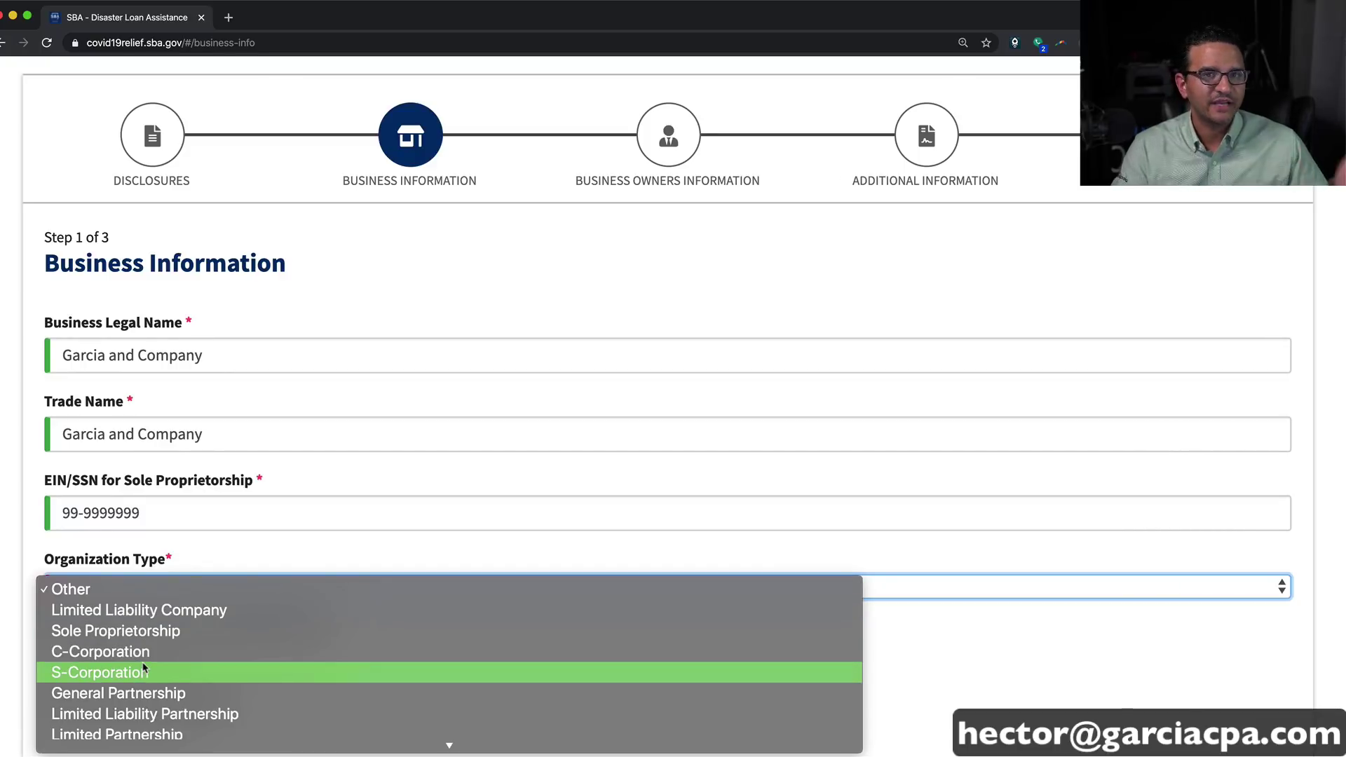
scroll(156, 561, "down", 3)
scroll(177, 481, "down", 2)
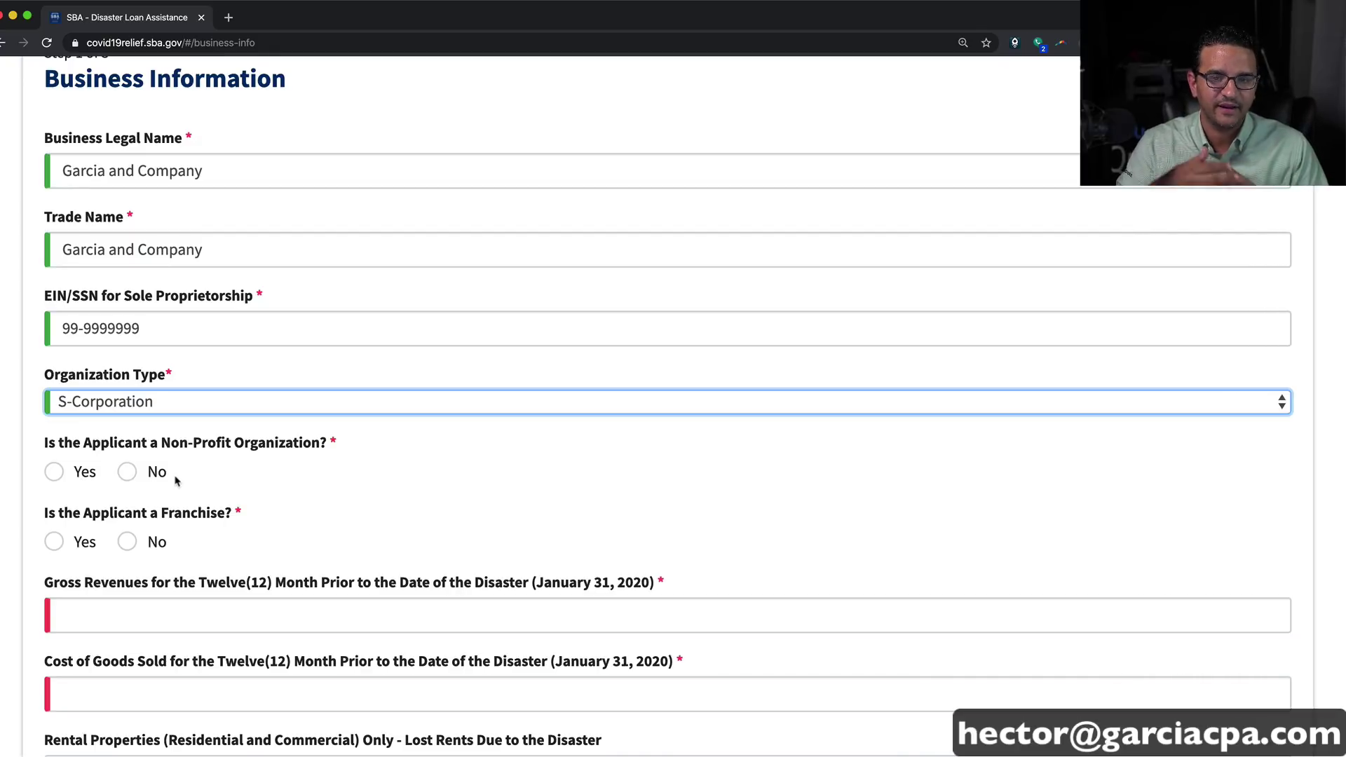
Step: Answer No to both the Non-Profit and Franchise questions
left_click_drag(141, 454, 274, 447)
left_click(131, 474)
left_click(127, 542)
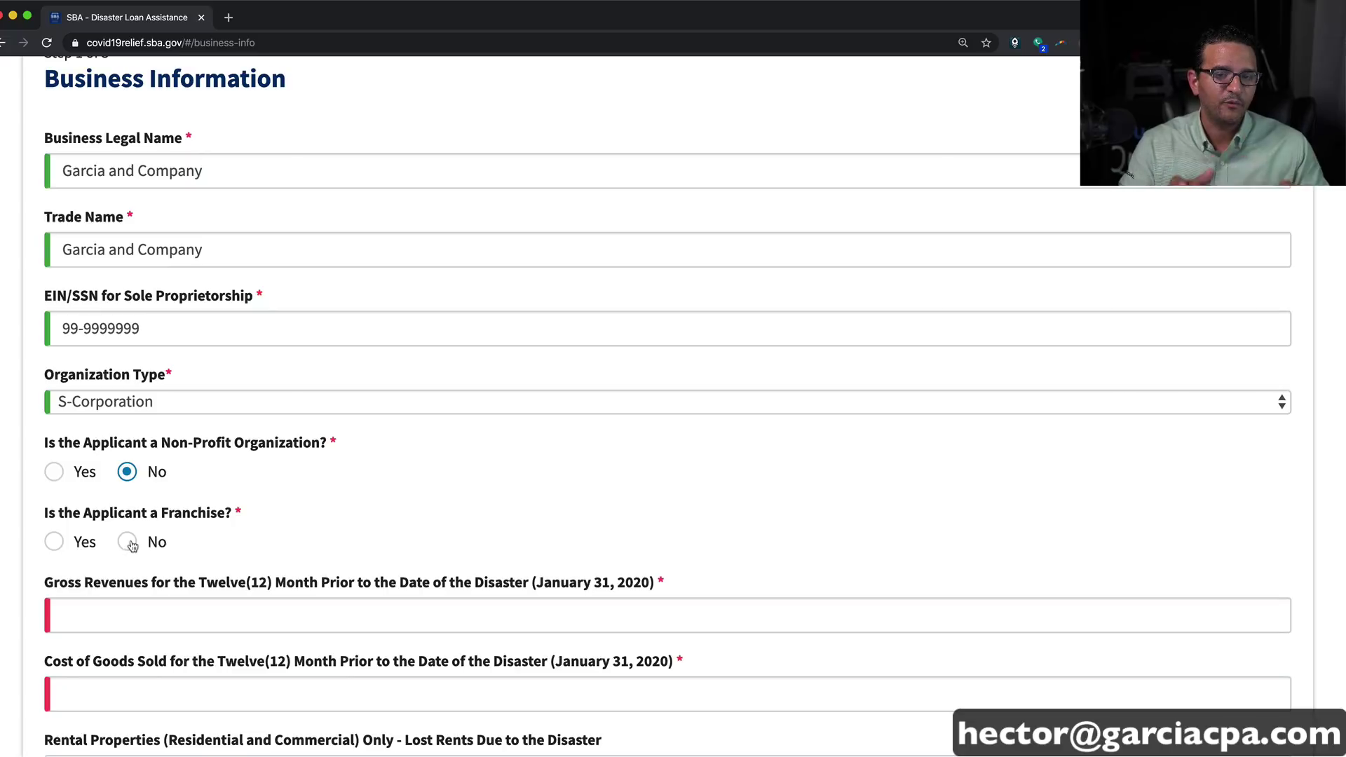
scroll(265, 538, "down", 1)
scroll(264, 538, "down", 3)
left_click(222, 532)
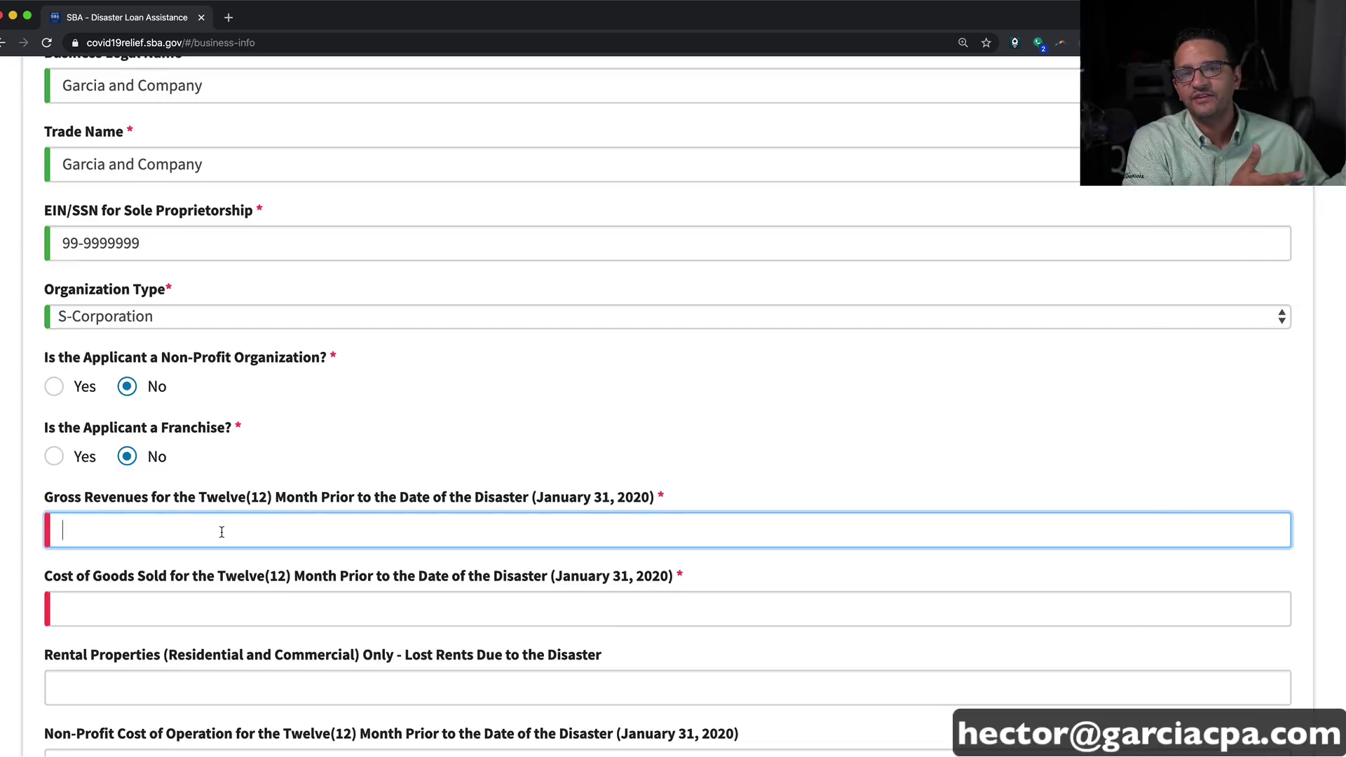
Step: Enter $500,000 gross revenues and $200,000 cost of goods sold
type("5000000")
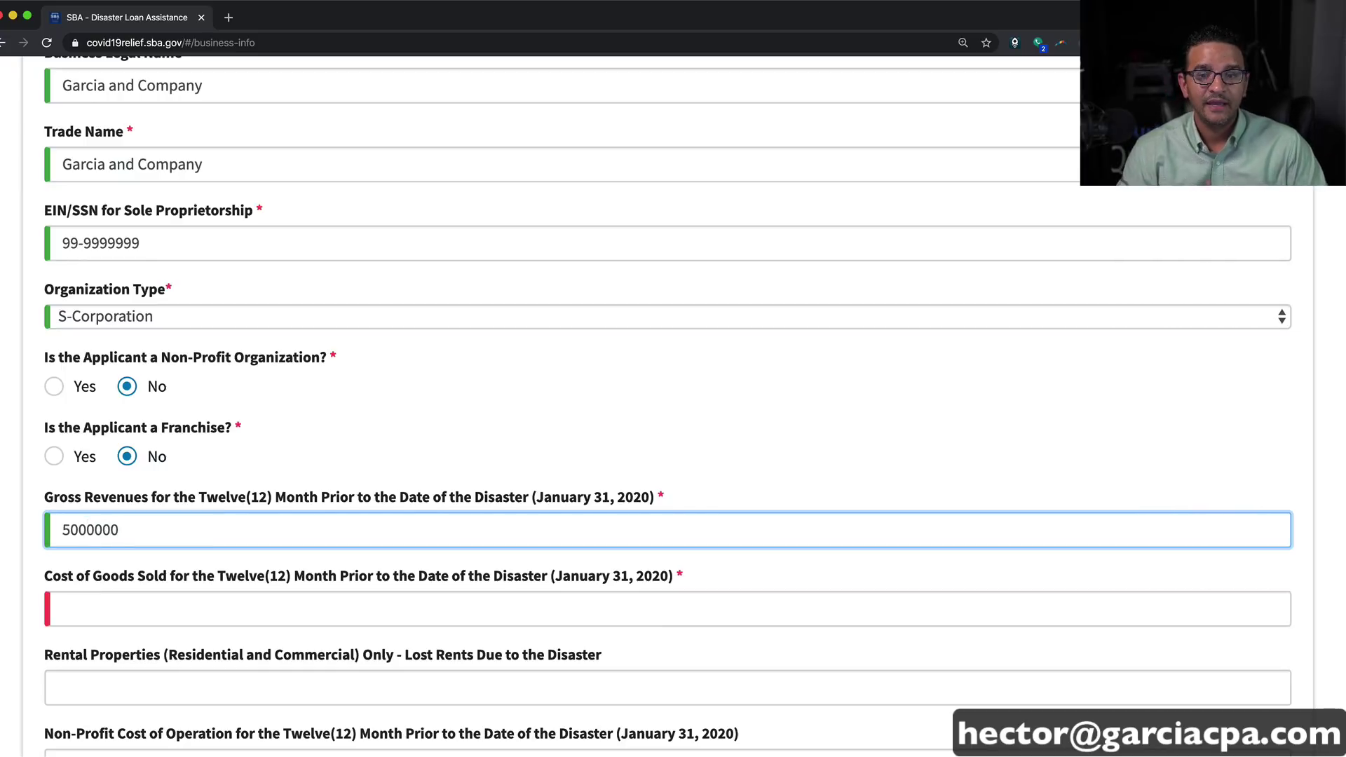
key("Tab")
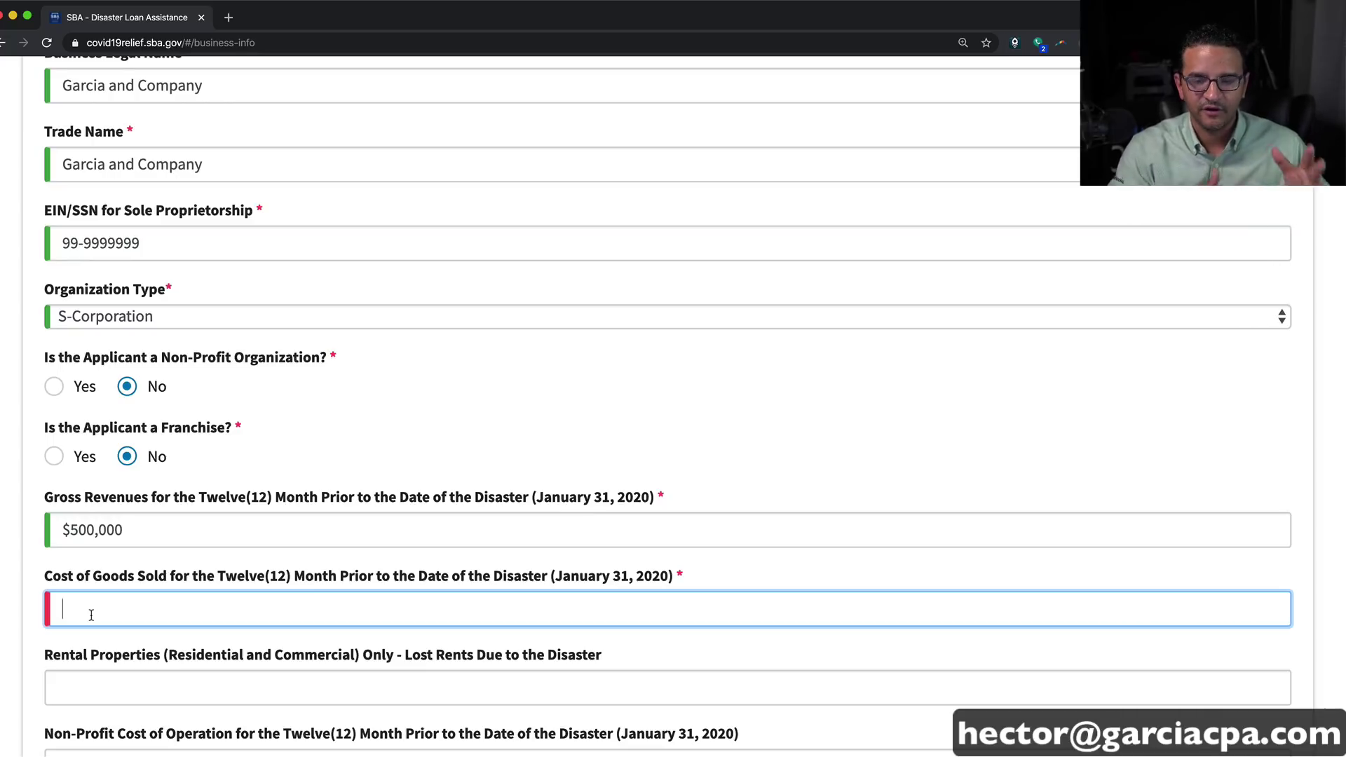
type("200000")
scroll(120, 555, "down", 3)
left_click(120, 564)
scroll(120, 554, "down", 1)
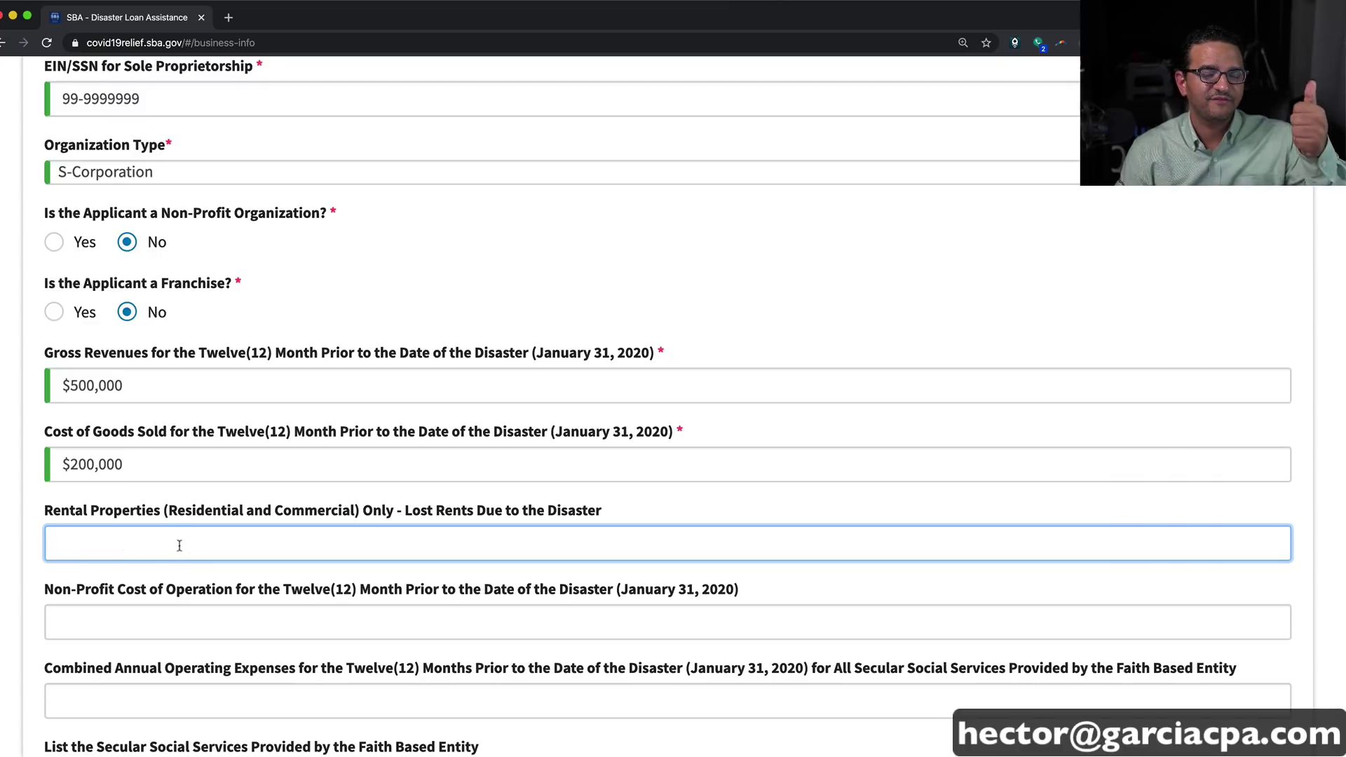
scroll(73, 536, "down", 4)
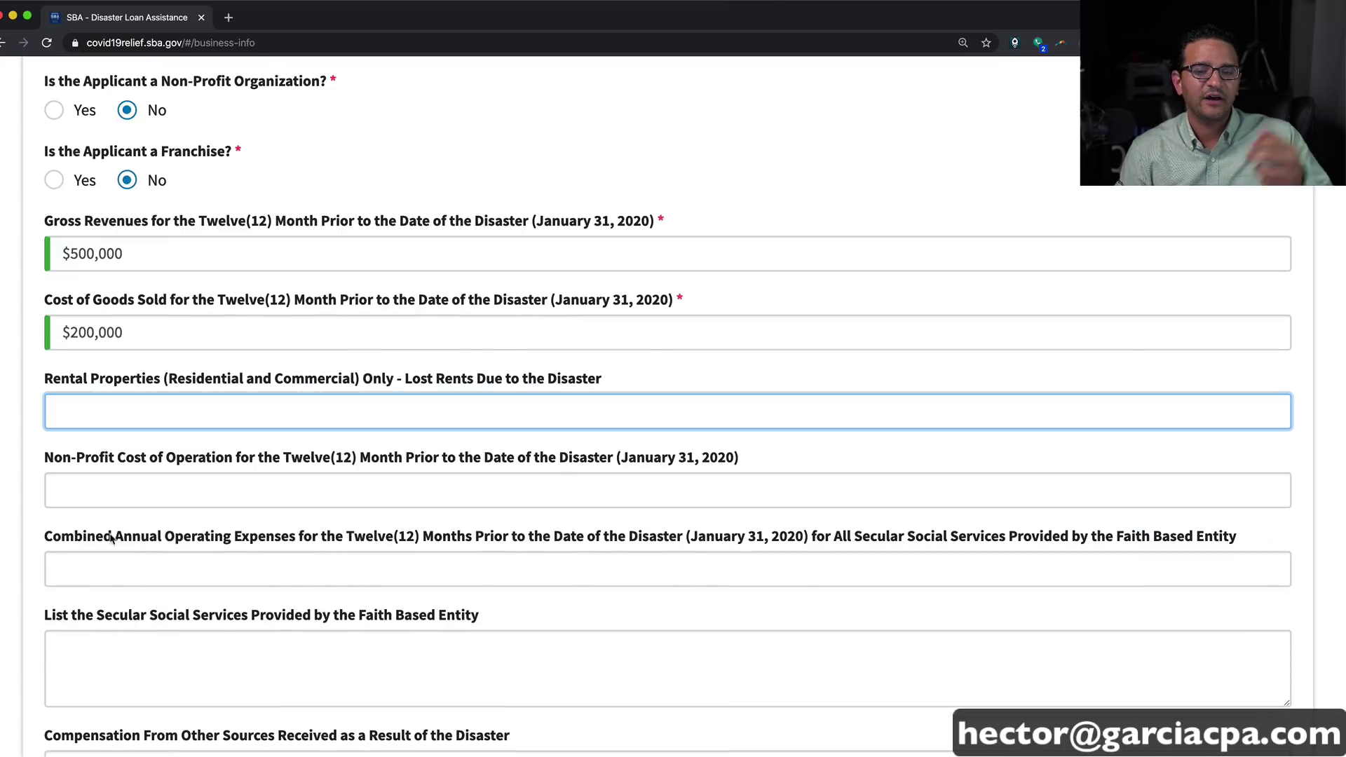
left_click(73, 489)
scroll(76, 504, "down", 1)
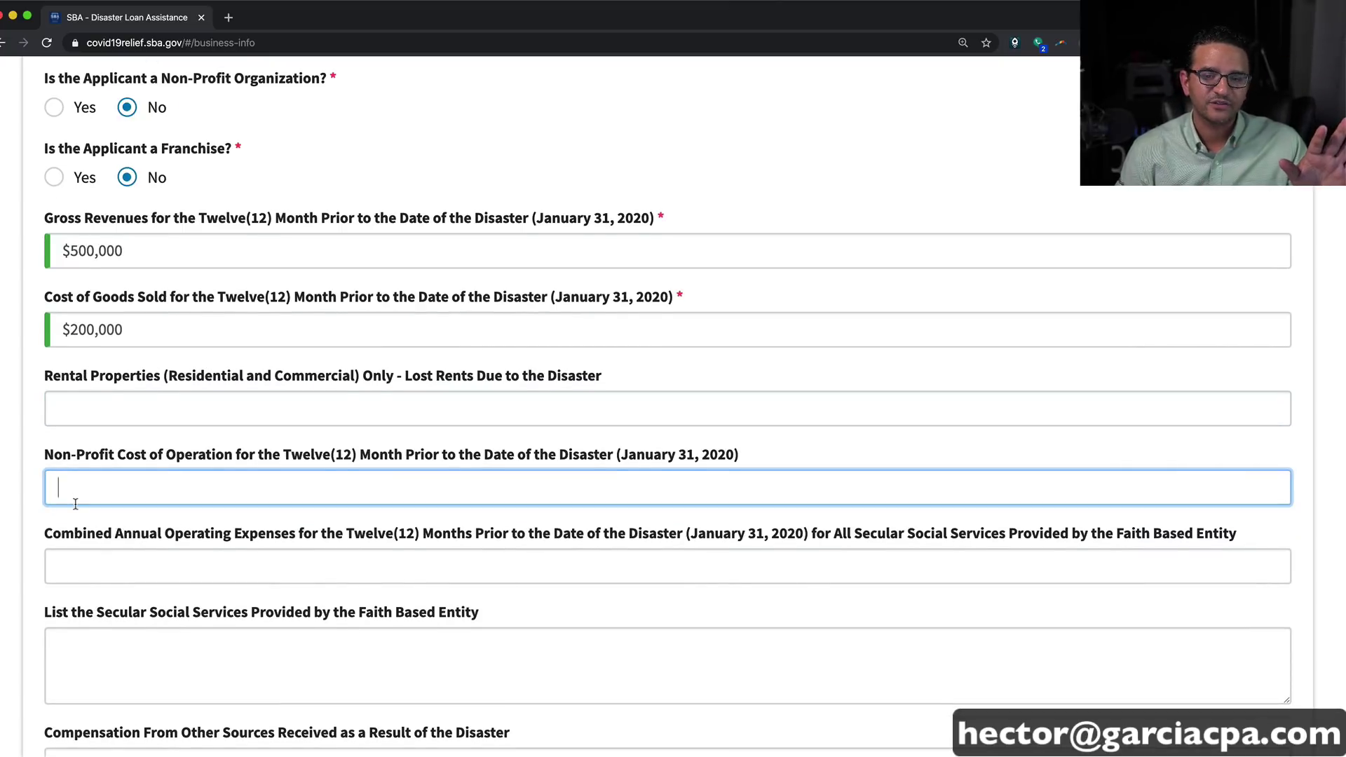
scroll(77, 505, "down", 1)
left_click(108, 543)
left_click_drag(839, 513, 1237, 520)
left_click(909, 548)
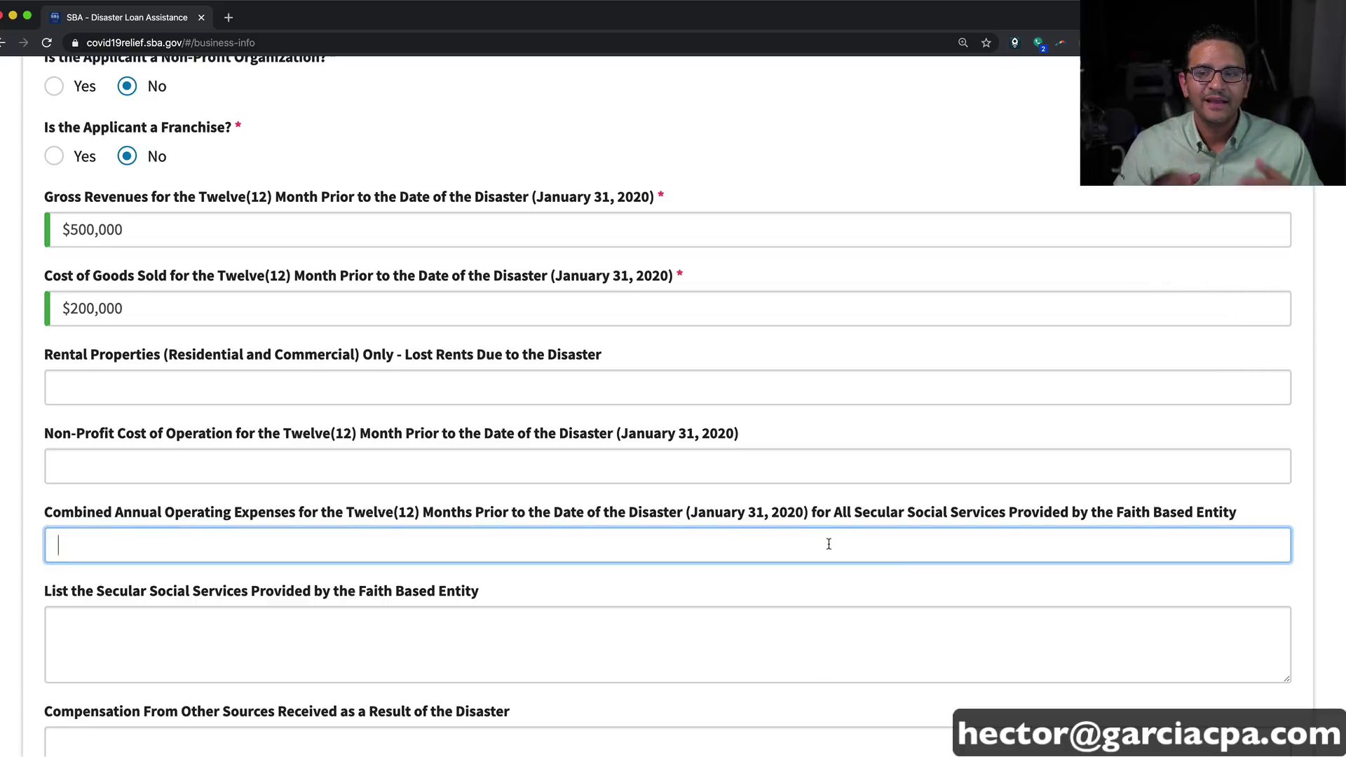
scroll(832, 544, "down", 3)
scroll(301, 482, "down", 1)
left_click(165, 473)
left_click_drag(70, 444, 417, 451)
scroll(292, 496, "down", 3)
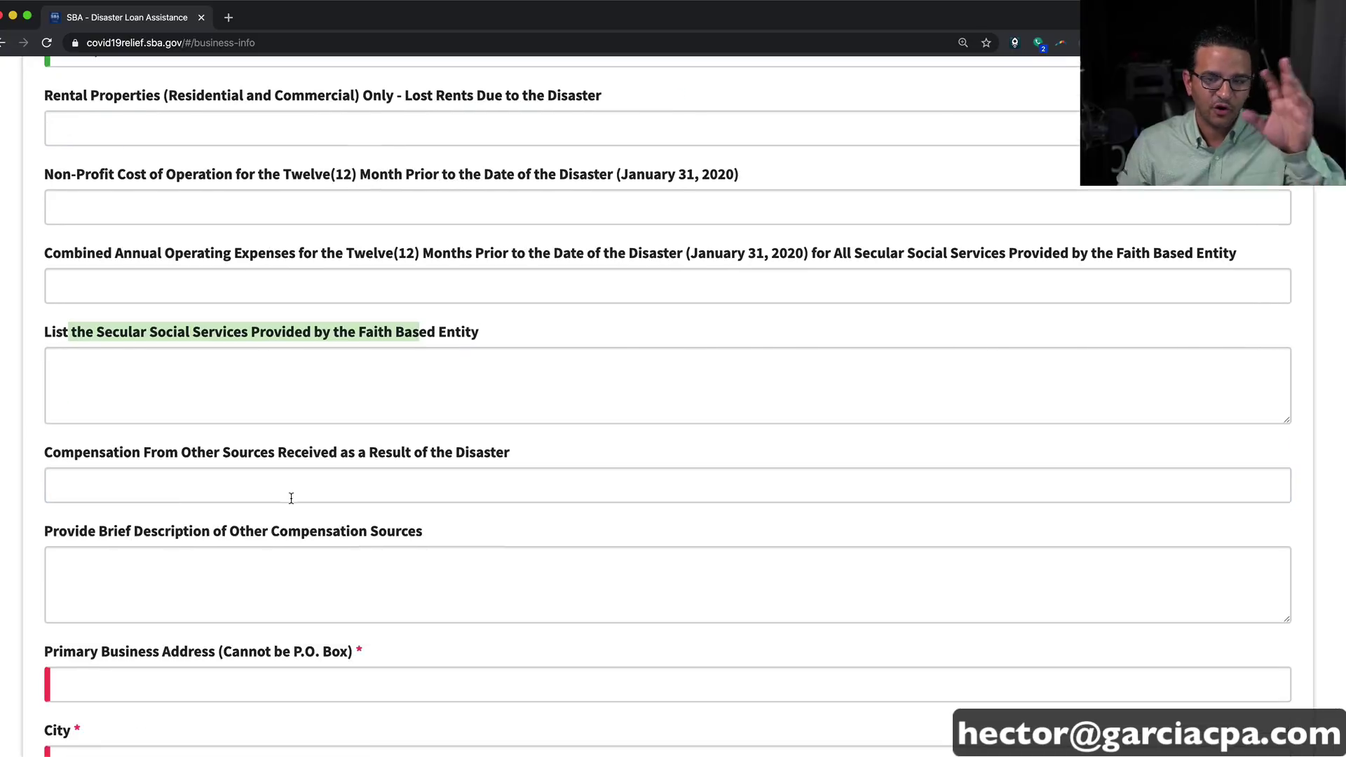
left_click_drag(75, 452, 540, 465)
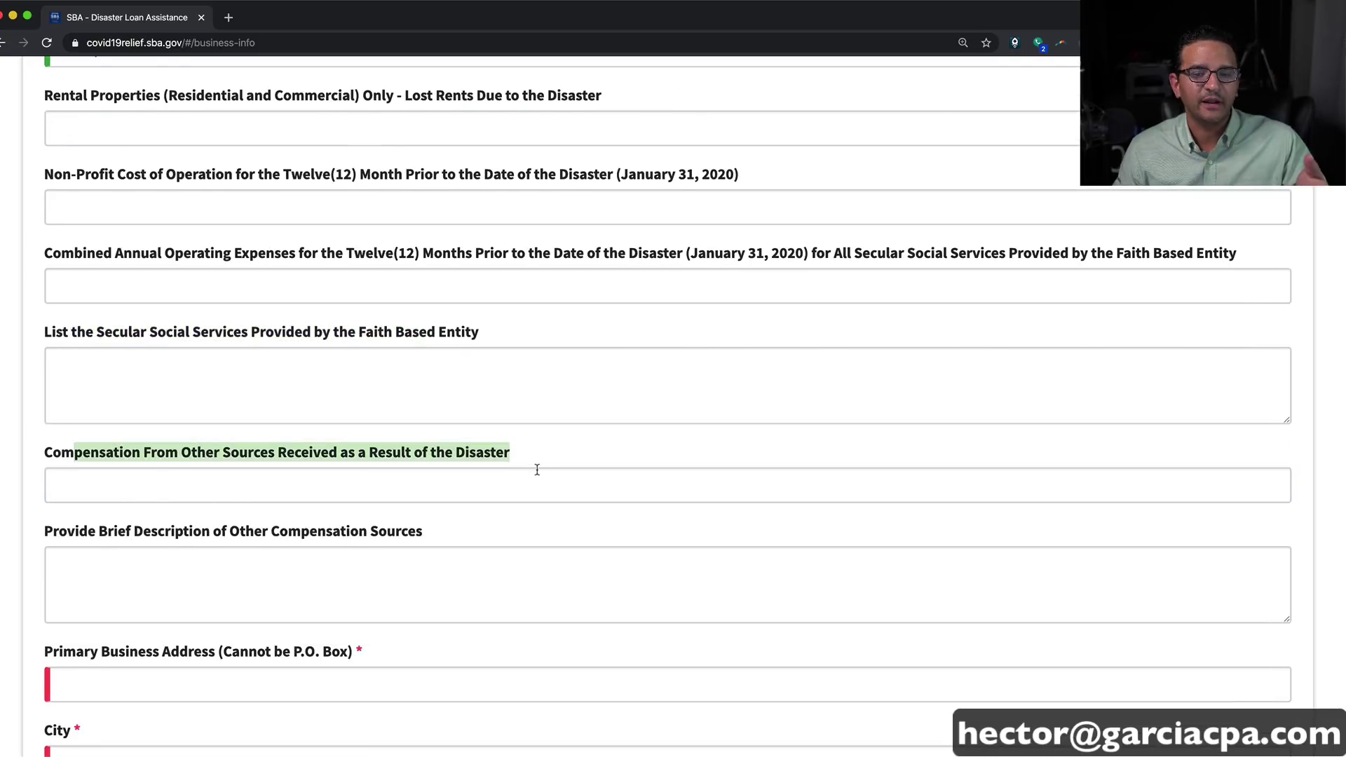
scroll(237, 482, "down", 3)
left_click_drag(73, 412, 496, 418)
left_click(252, 464)
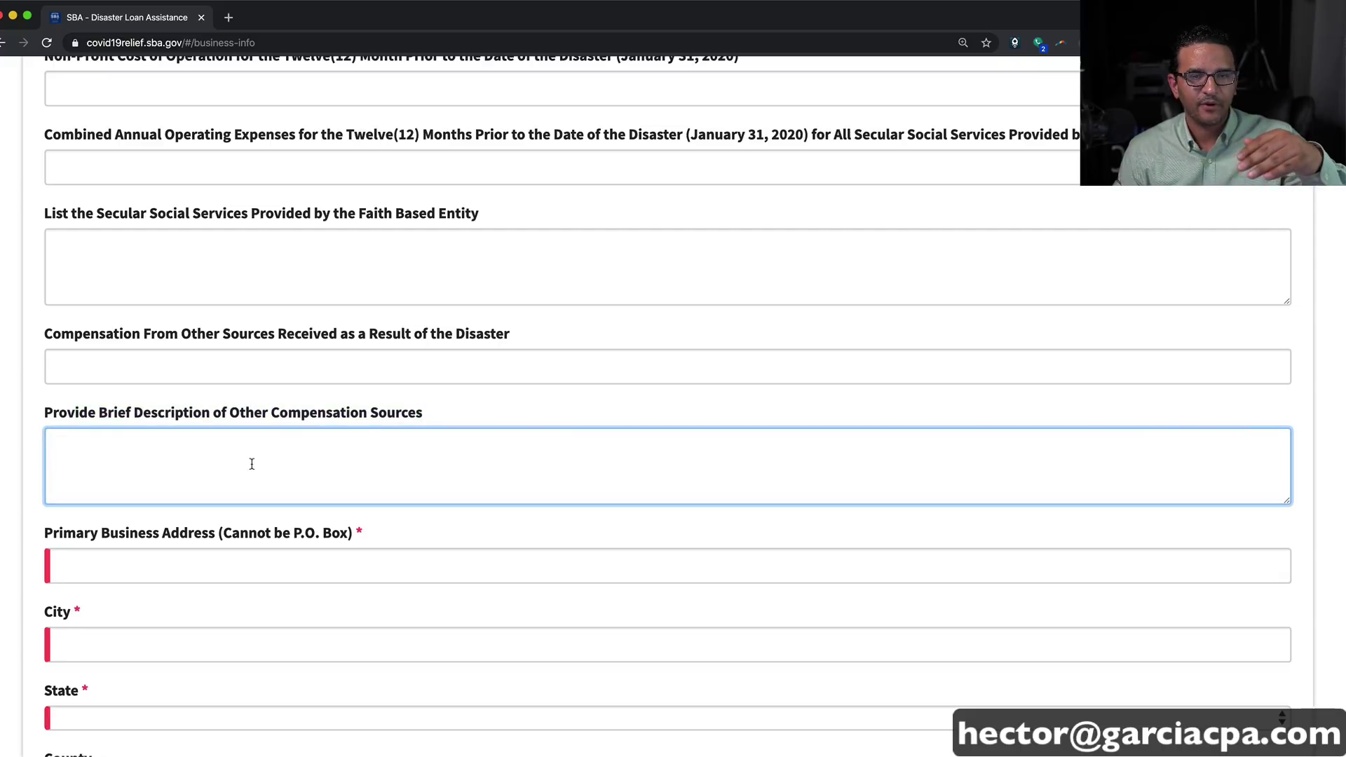
scroll(252, 464, "up", 6)
left_click(150, 291)
left_click(129, 377)
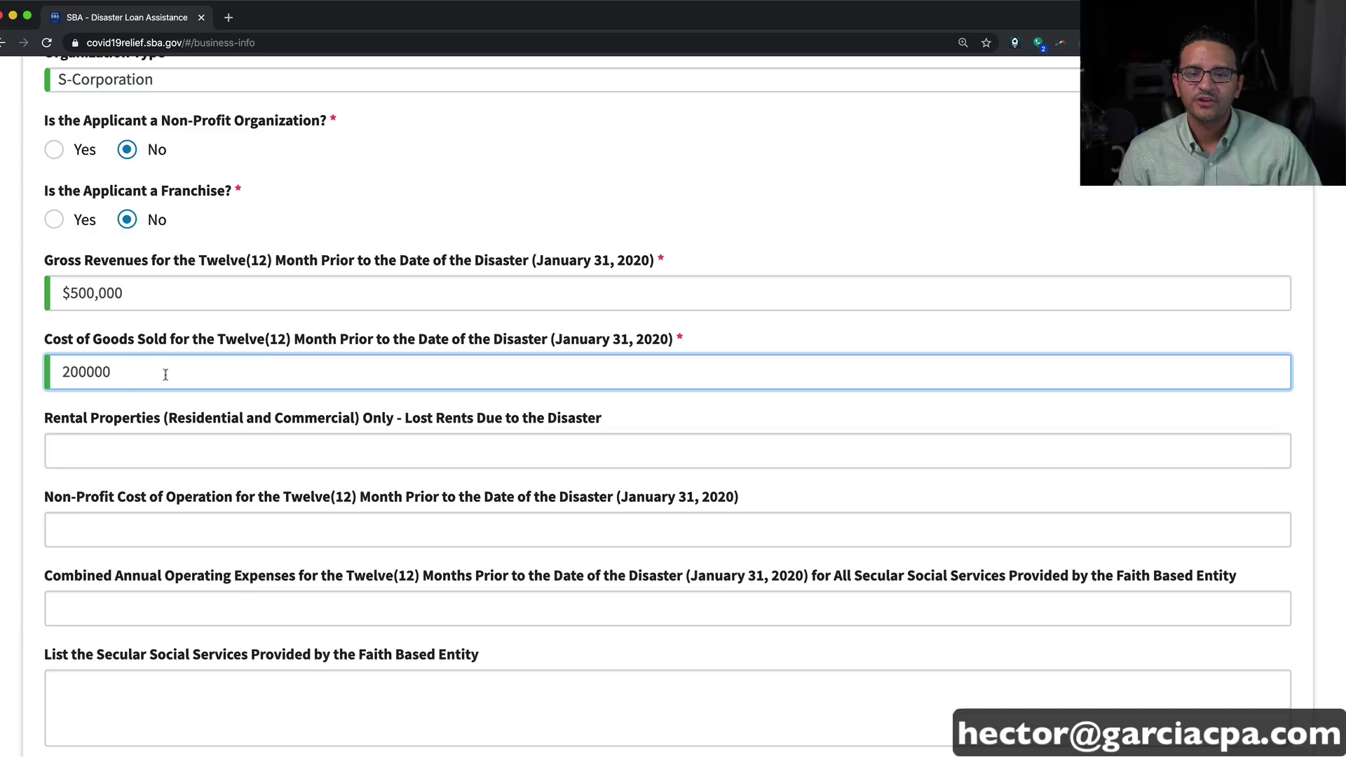
scroll(225, 440, "down", 8)
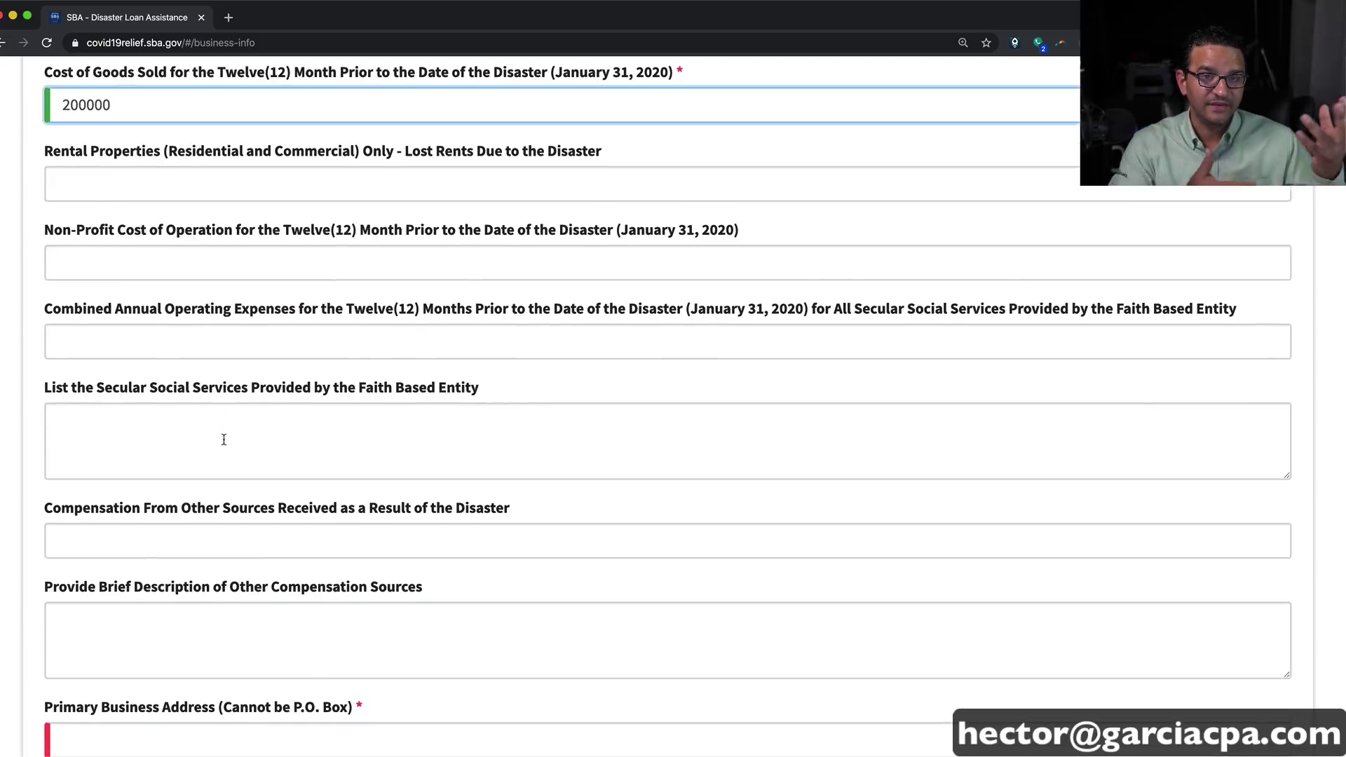
Step: Fill the primary business address from the saved entry, then correct the business phone and e-mail
left_click(103, 417)
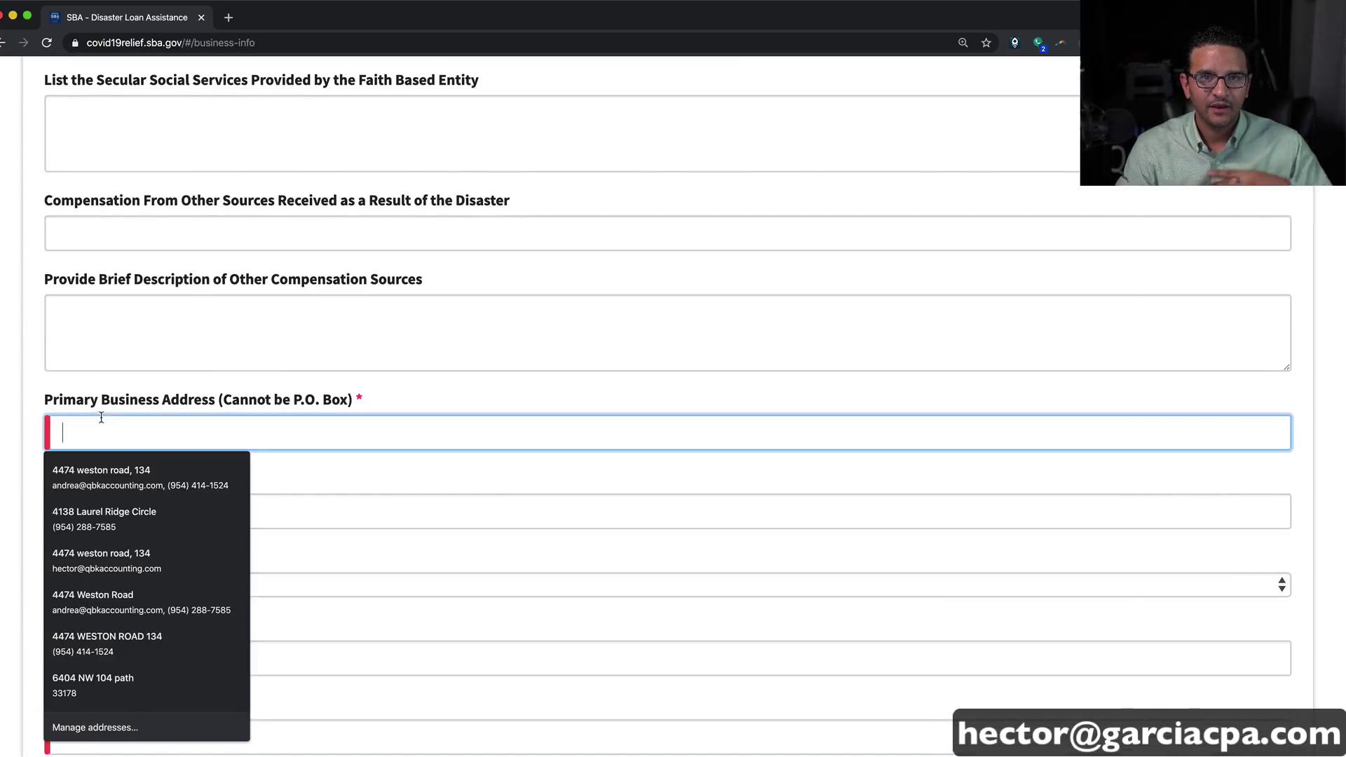
left_click(111, 475)
scroll(384, 547, "down", 4)
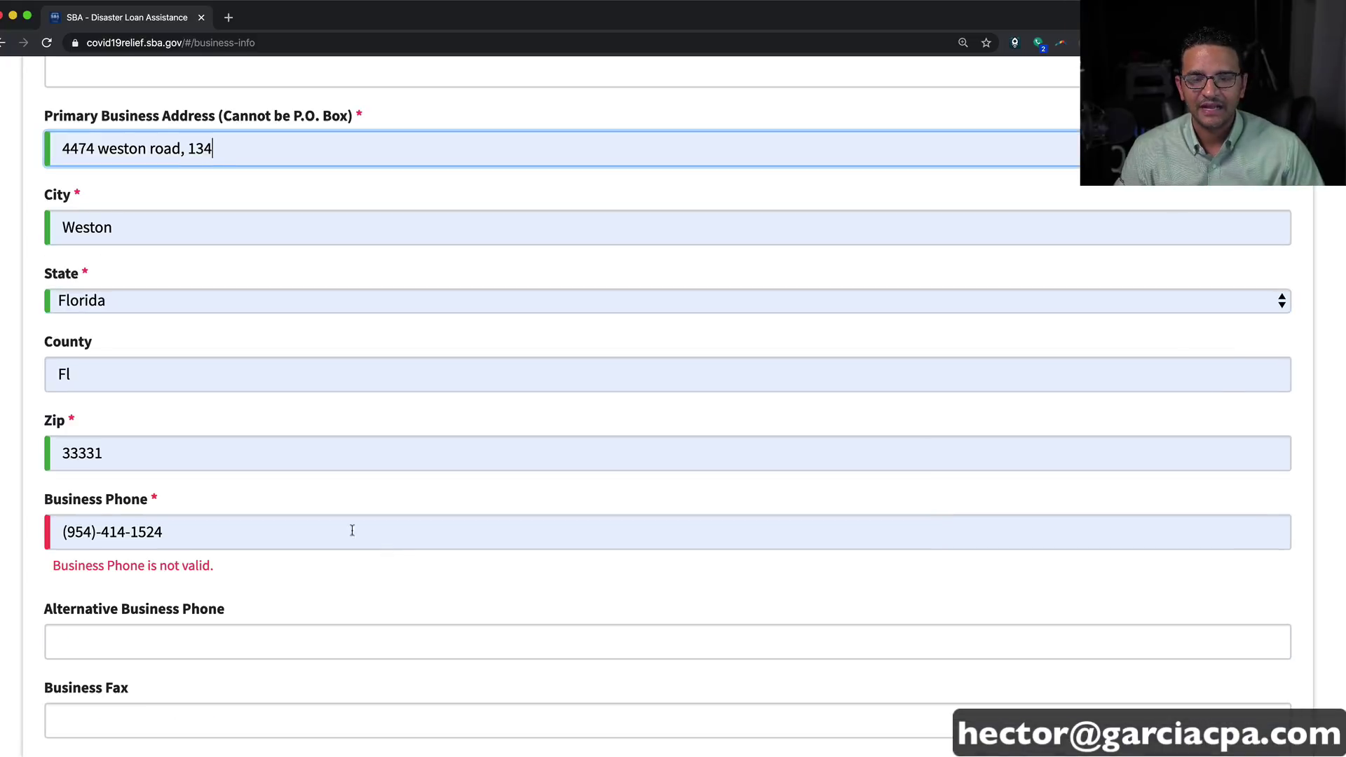
left_click(172, 527)
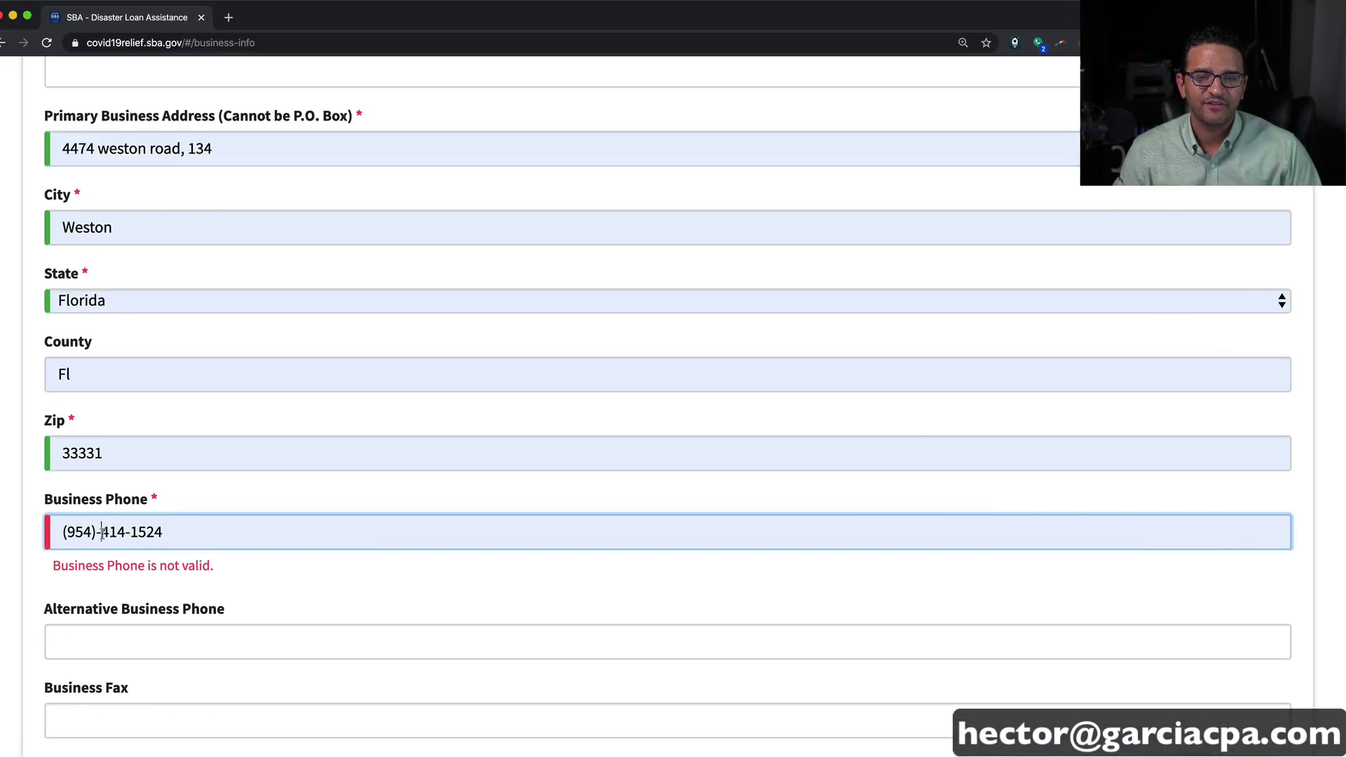
left_click_drag(185, 531, 2, 519)
key("Tab")
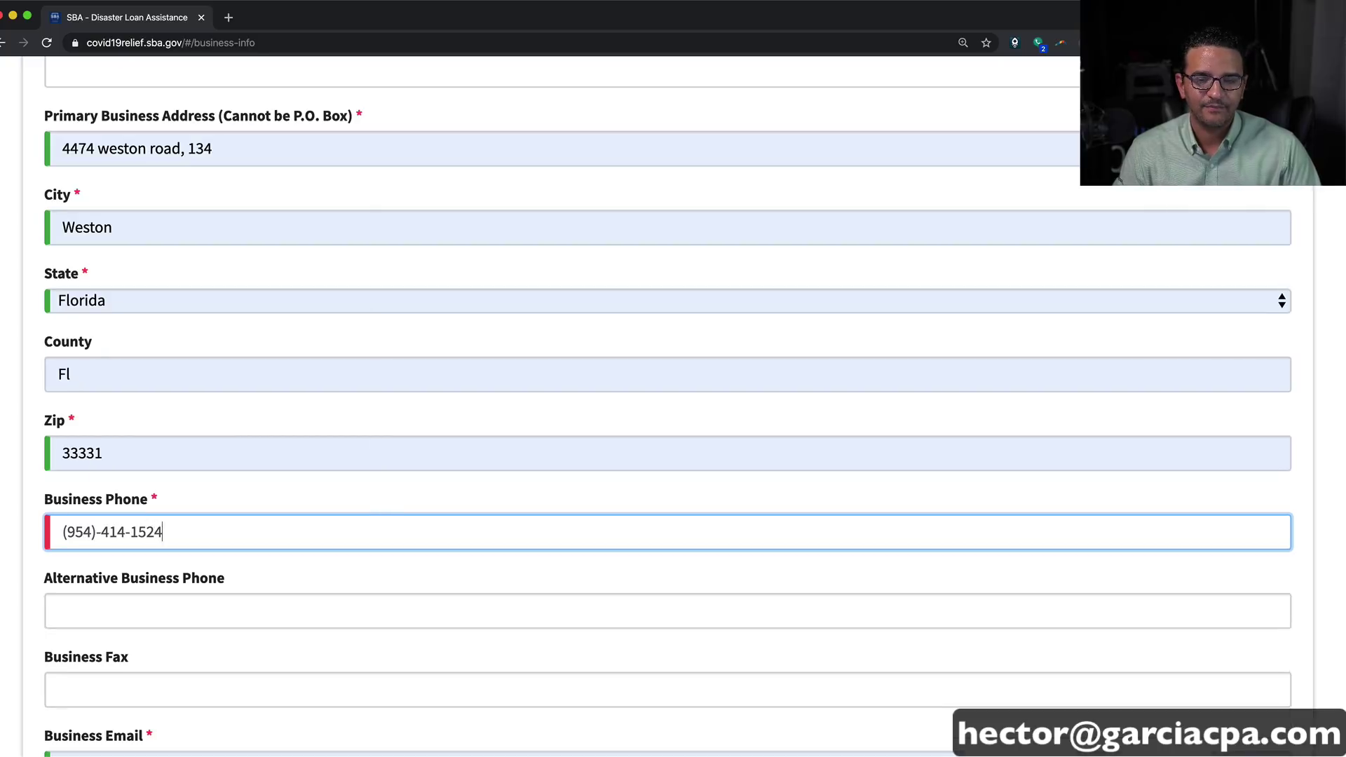
scroll(90, 540, "down", 2)
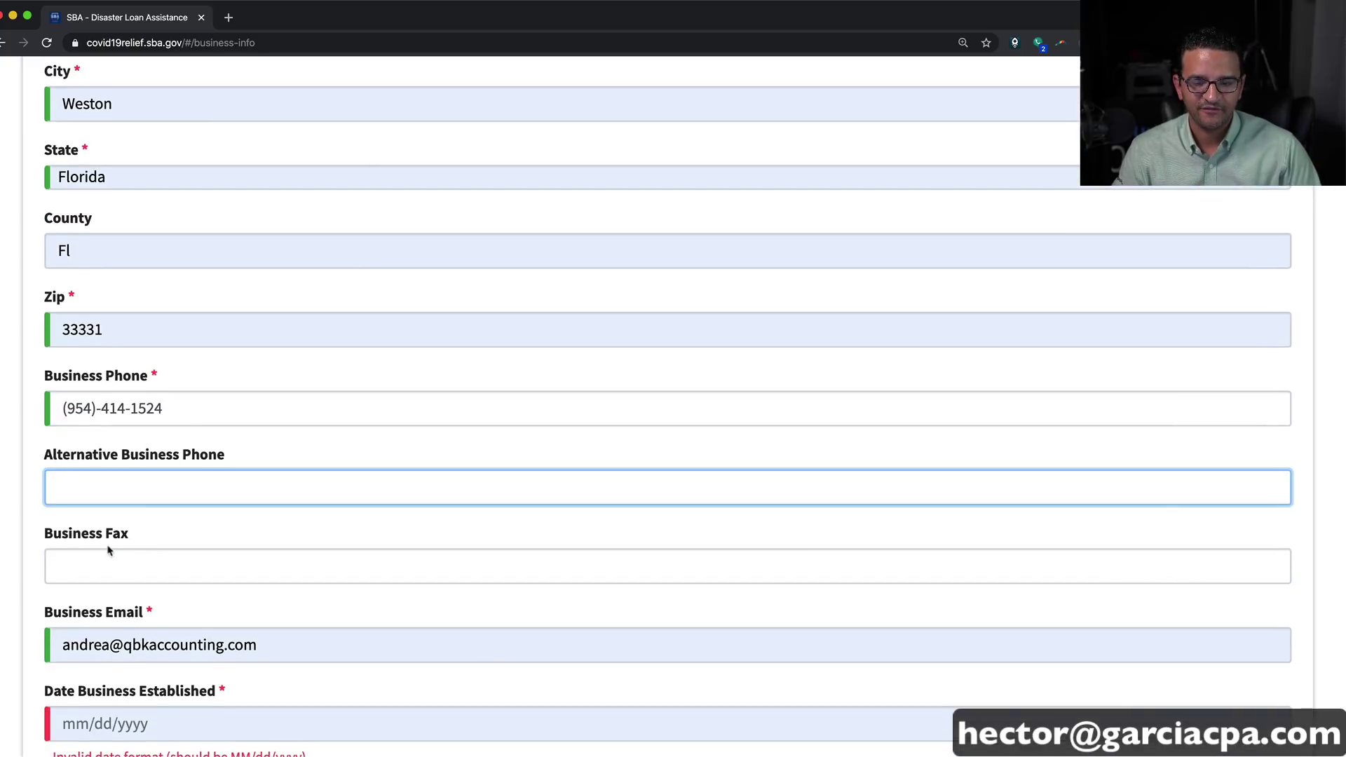
double_click(89, 650)
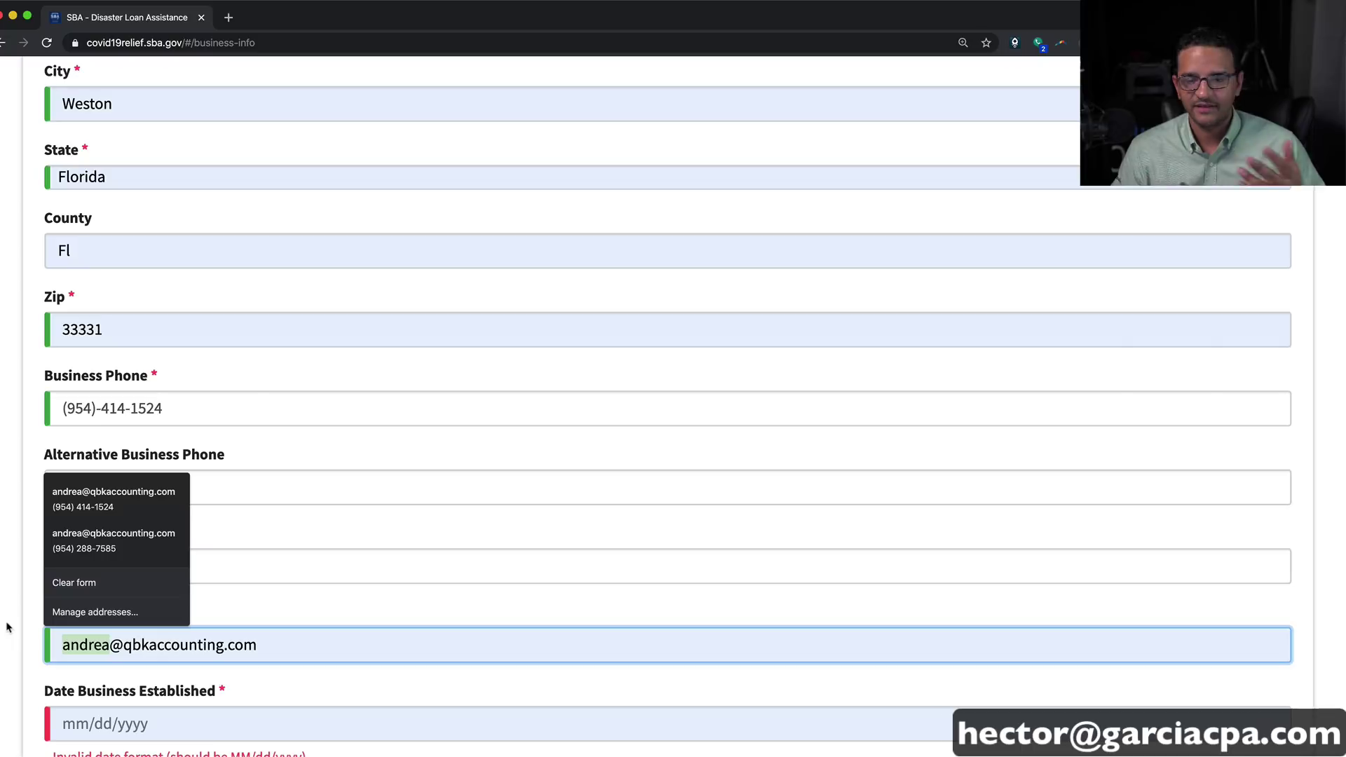
type("hector")
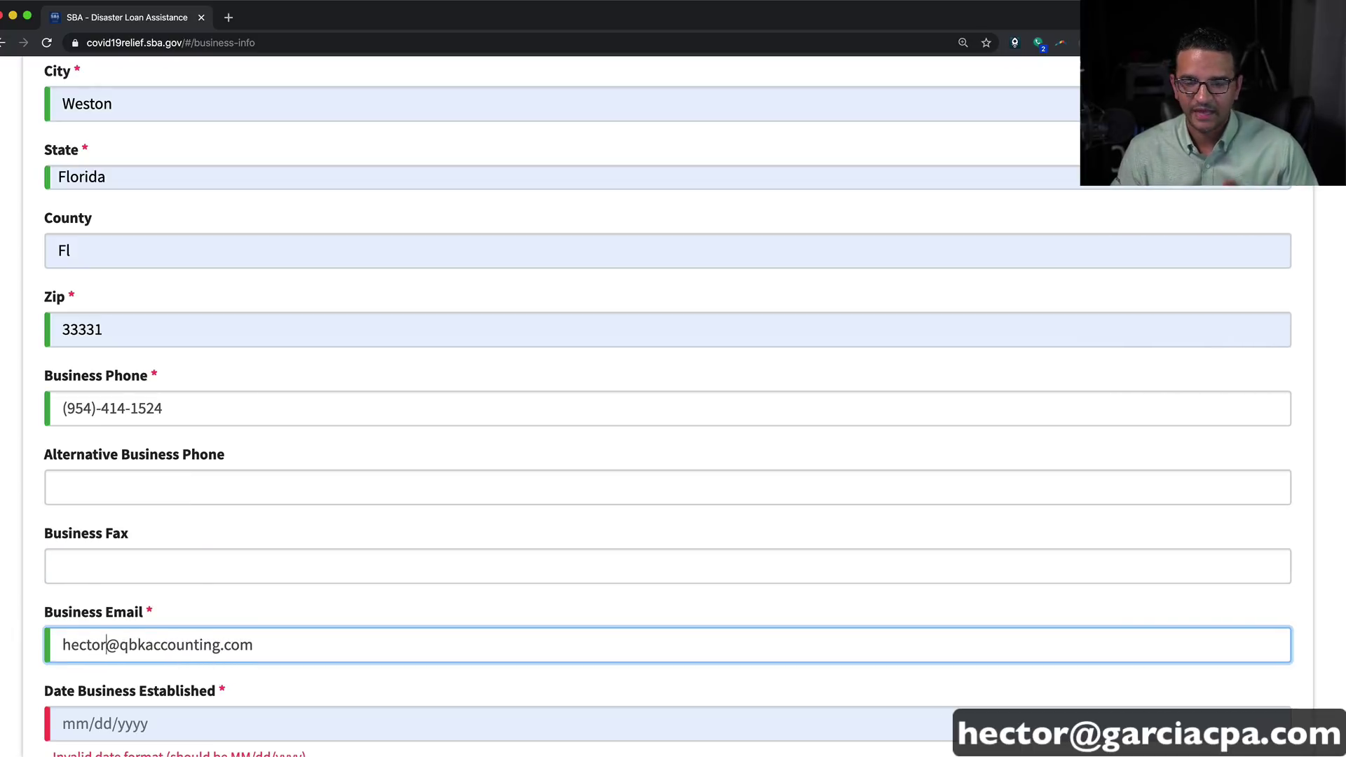
Step: Enter 01/01/2018 as both Date Business Established and Current Ownership Since
scroll(25, 626, "down", 2)
left_click(142, 579)
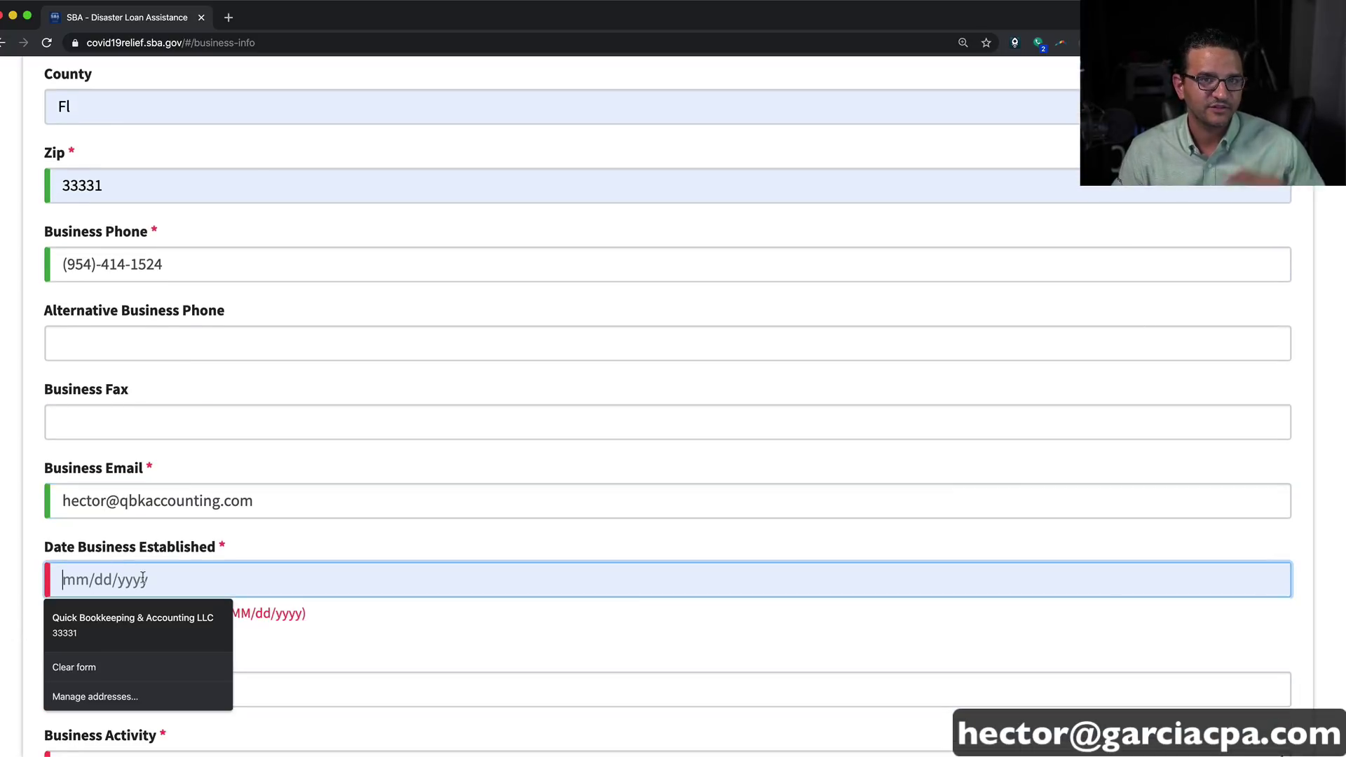
type("01/01/20")
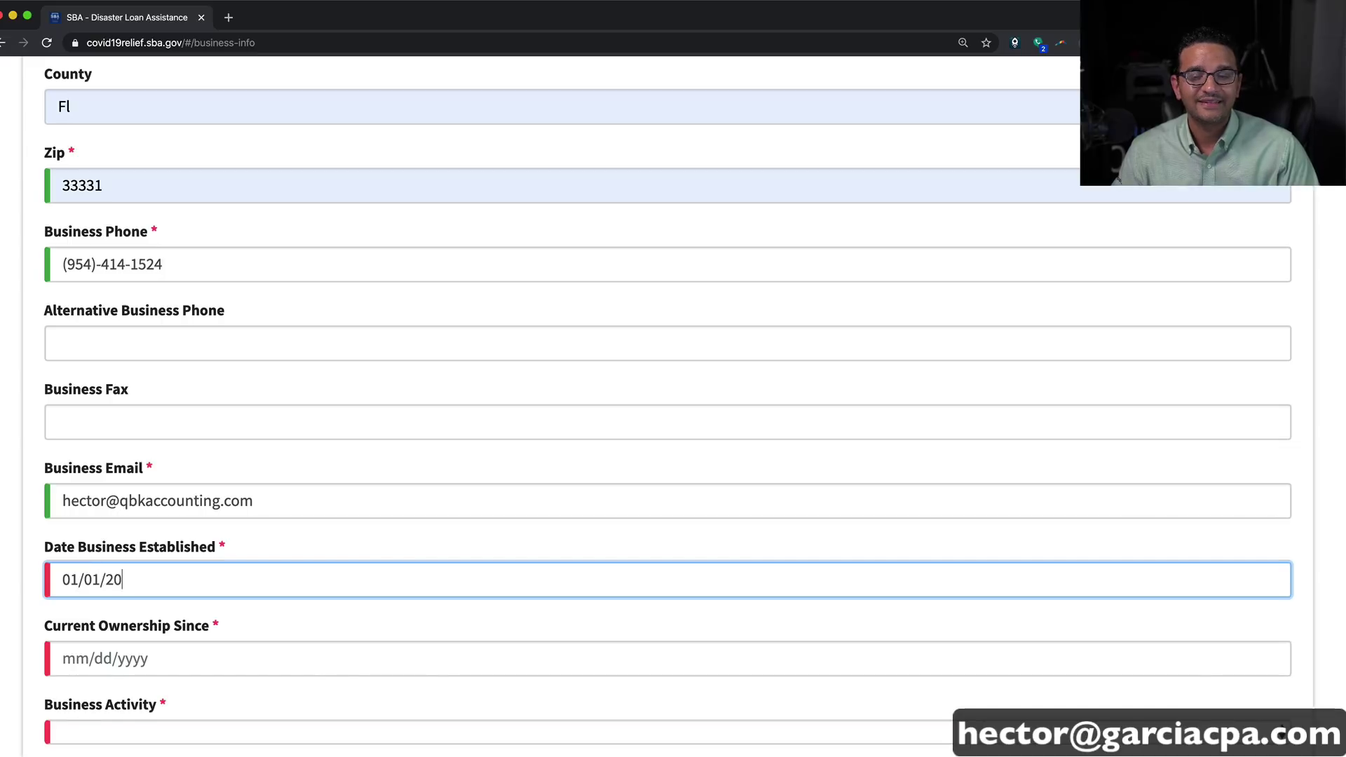
type("18")
key("Tab")
scroll(204, 577, "down", 2)
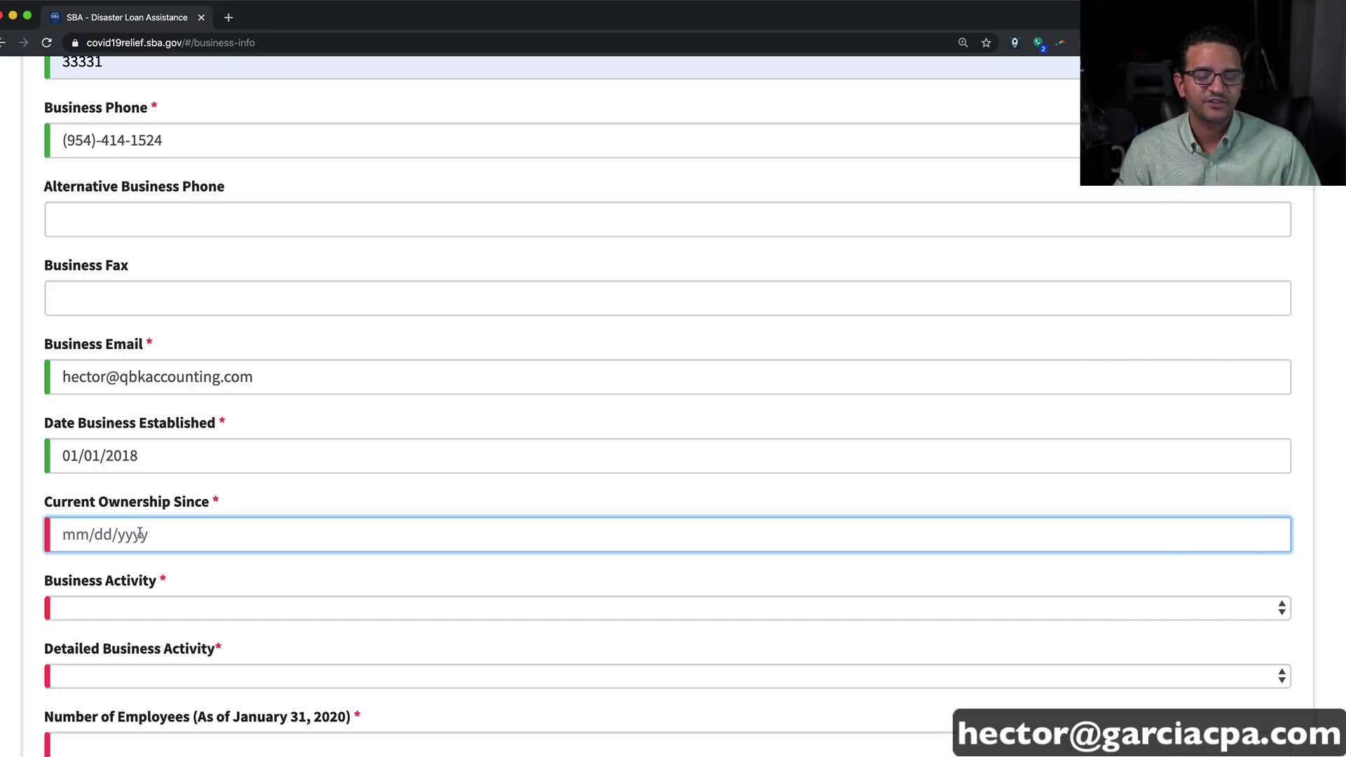
type("01/01/2018")
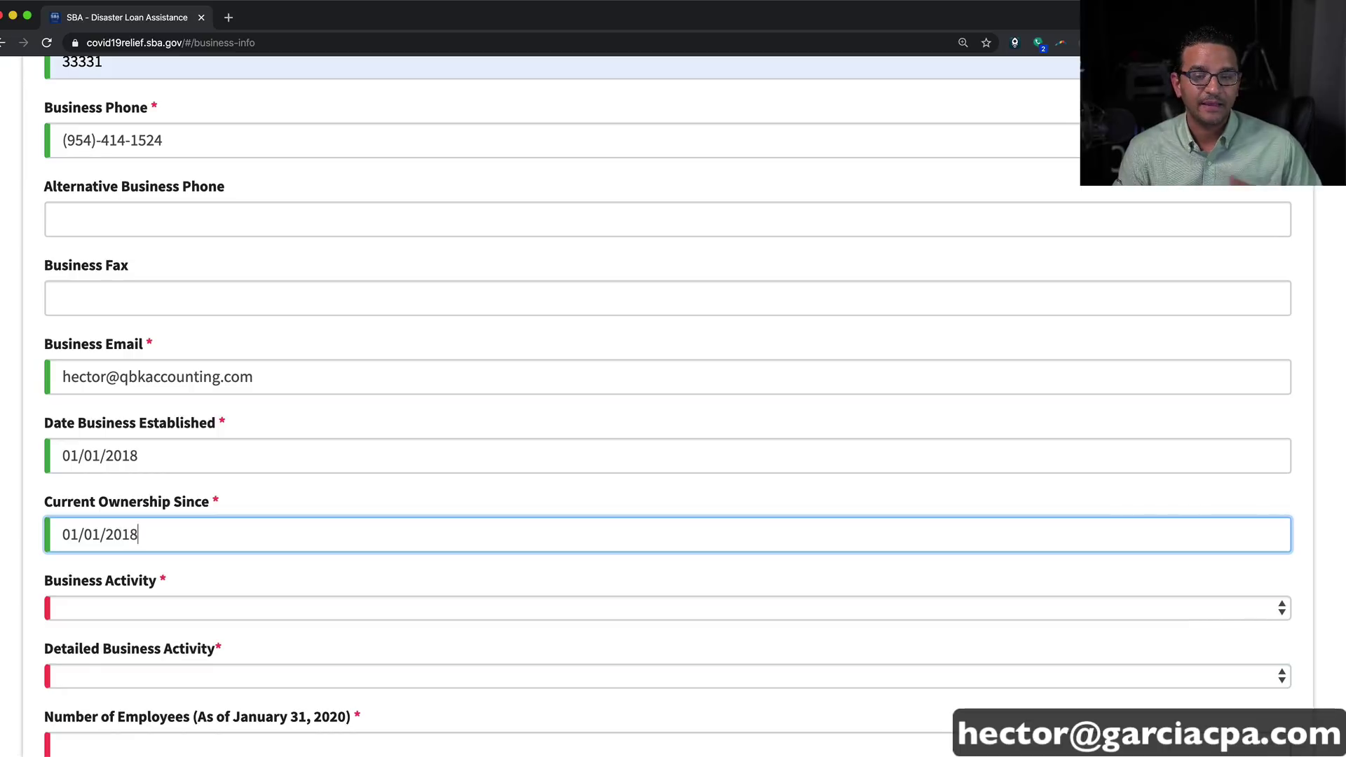
scroll(171, 549, "down", 3)
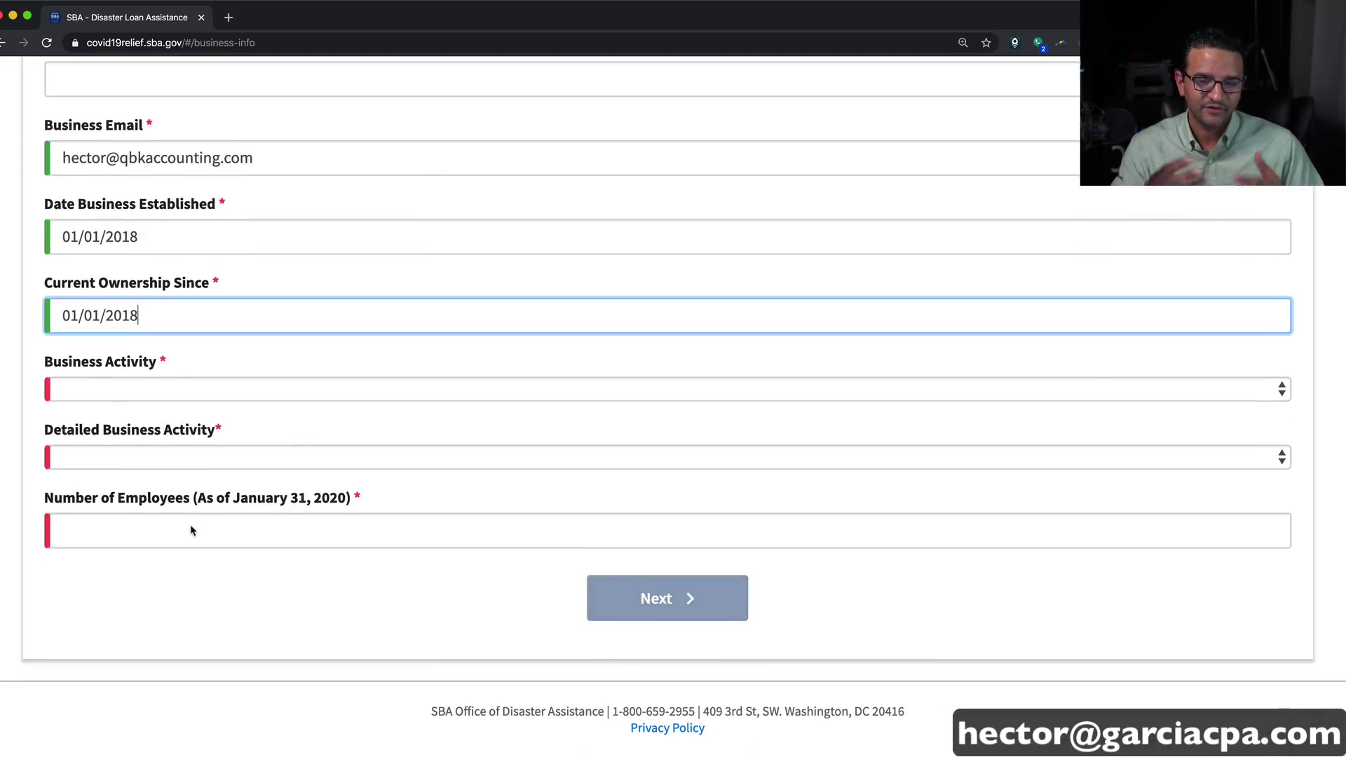
Step: Set Business Activity to Finance, detailed activity Accounting, 5 employees, and go Next
left_click(119, 399)
scroll(160, 517, "down", 4)
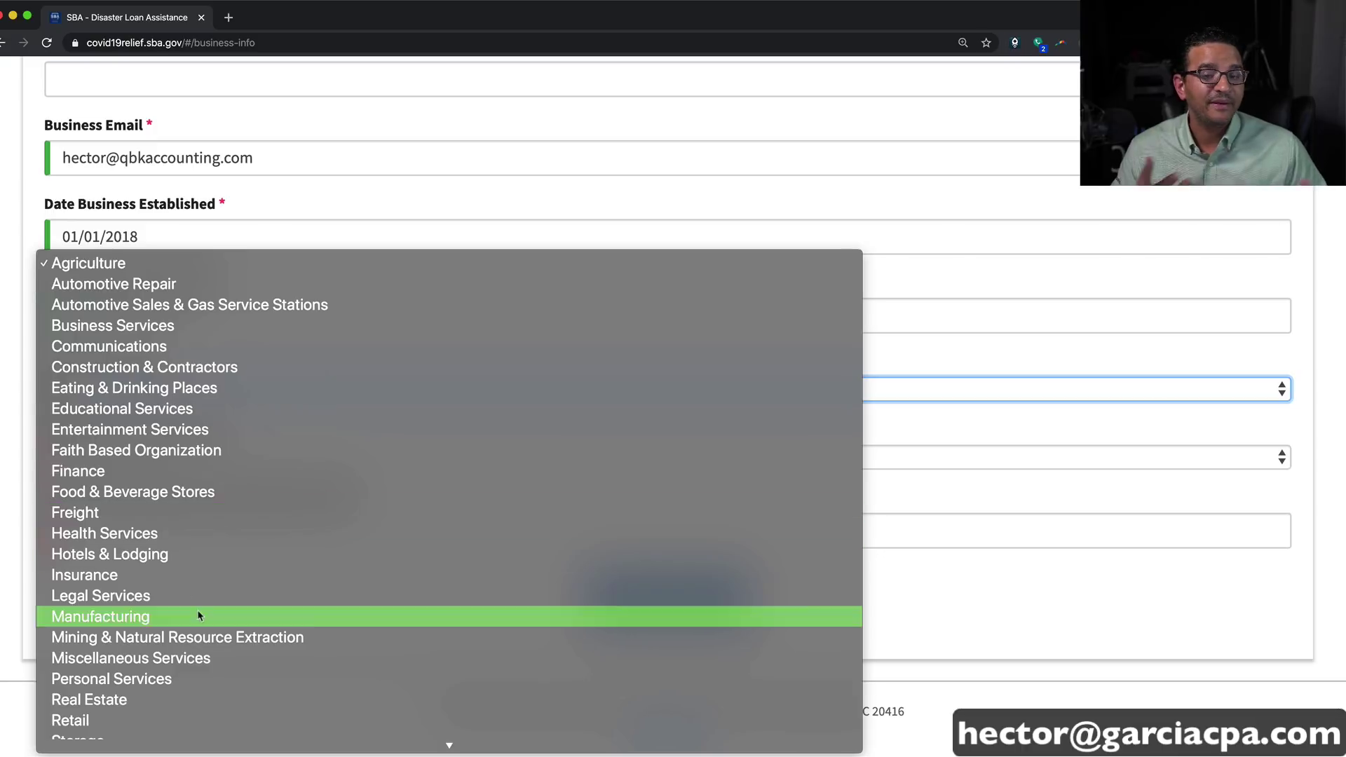
scroll(199, 615, "down", 2)
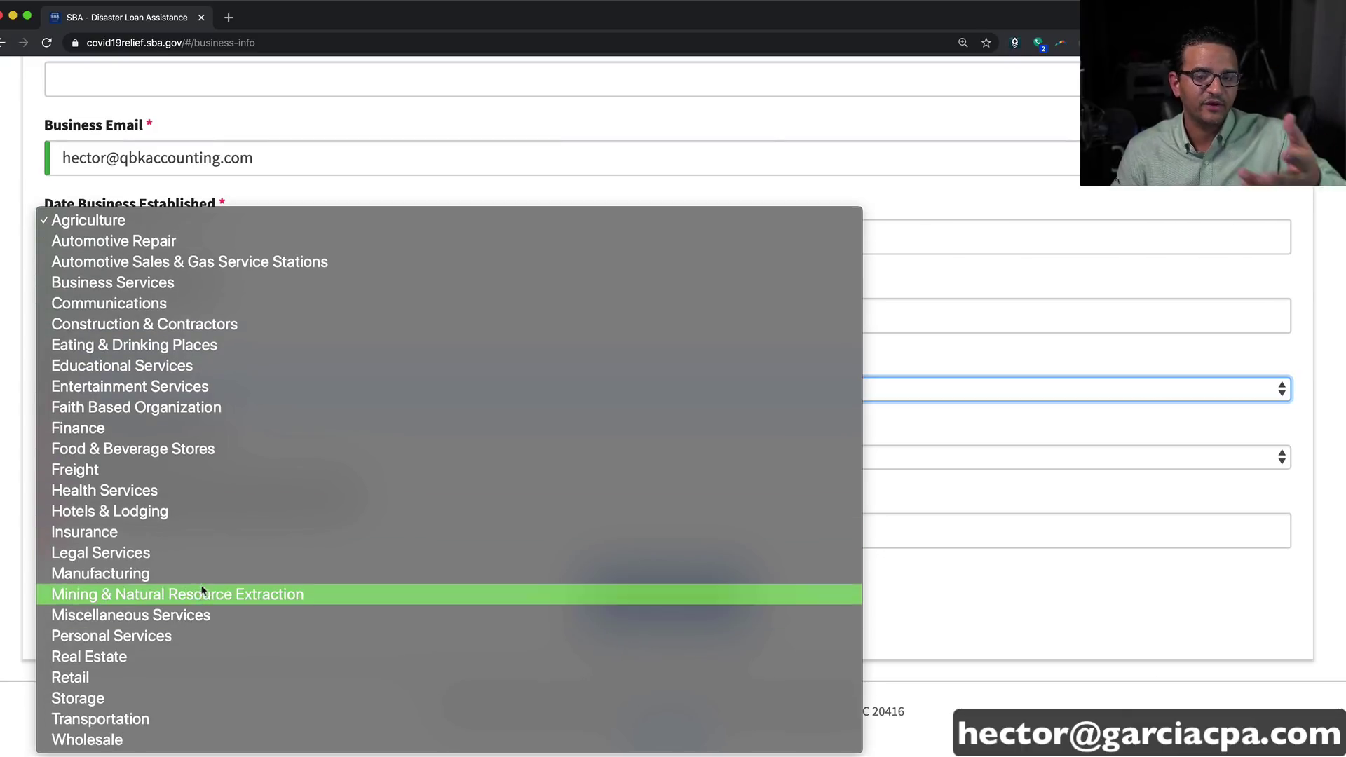
left_click(93, 434)
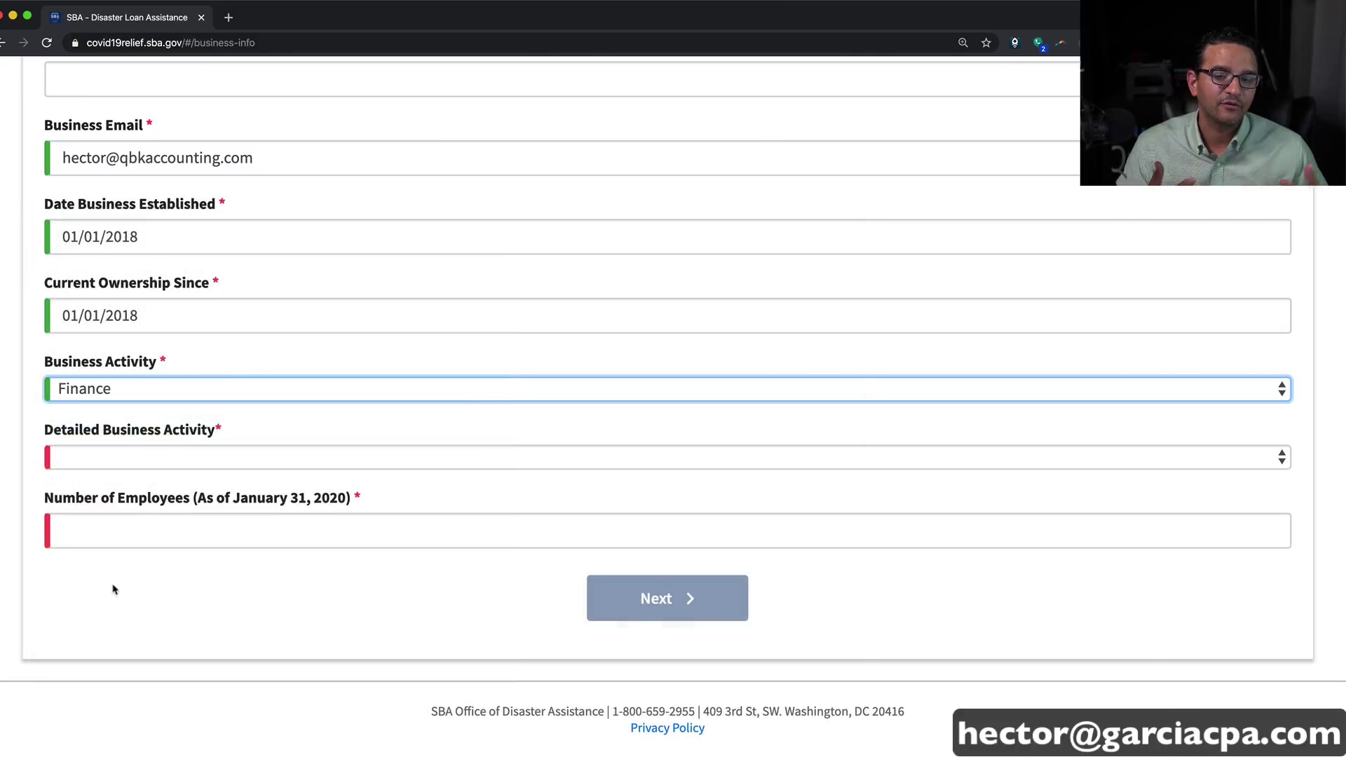
left_click(120, 460)
left_click(126, 490)
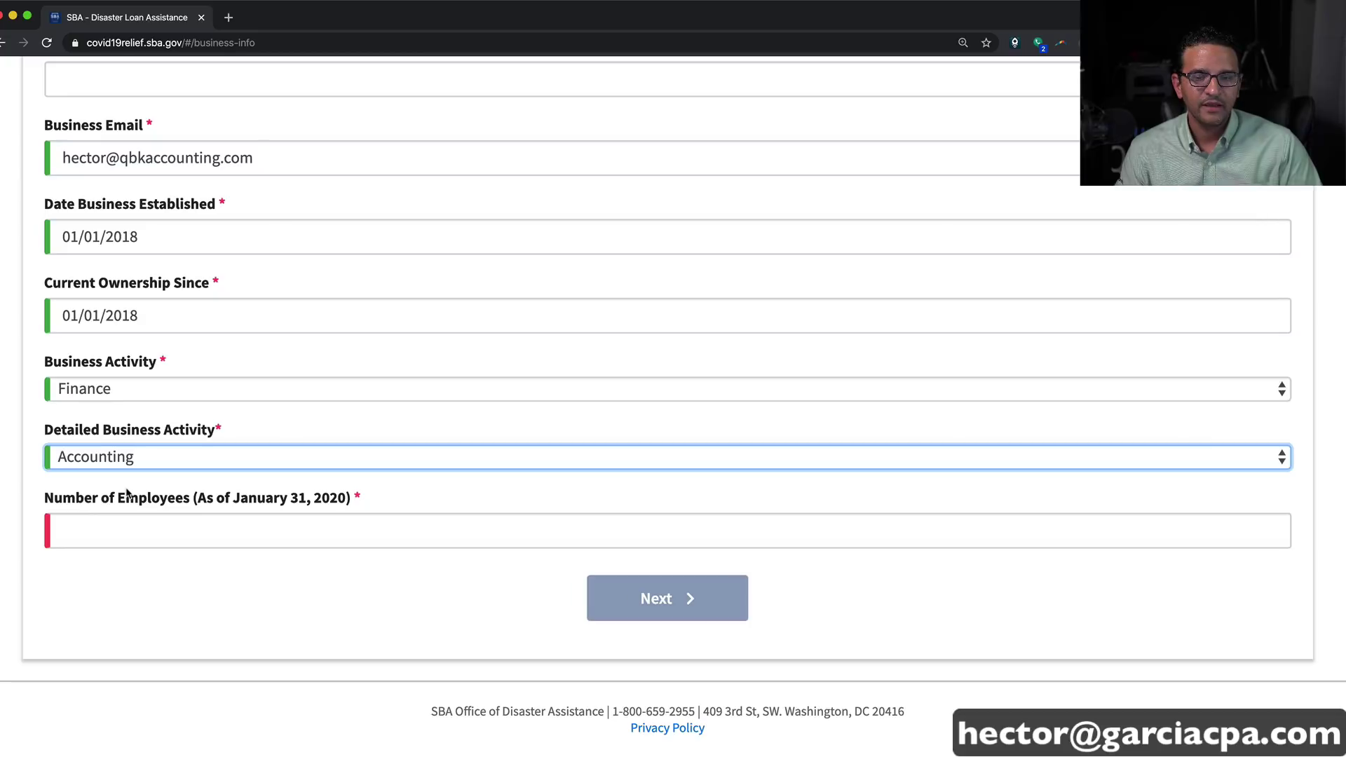
left_click(145, 540)
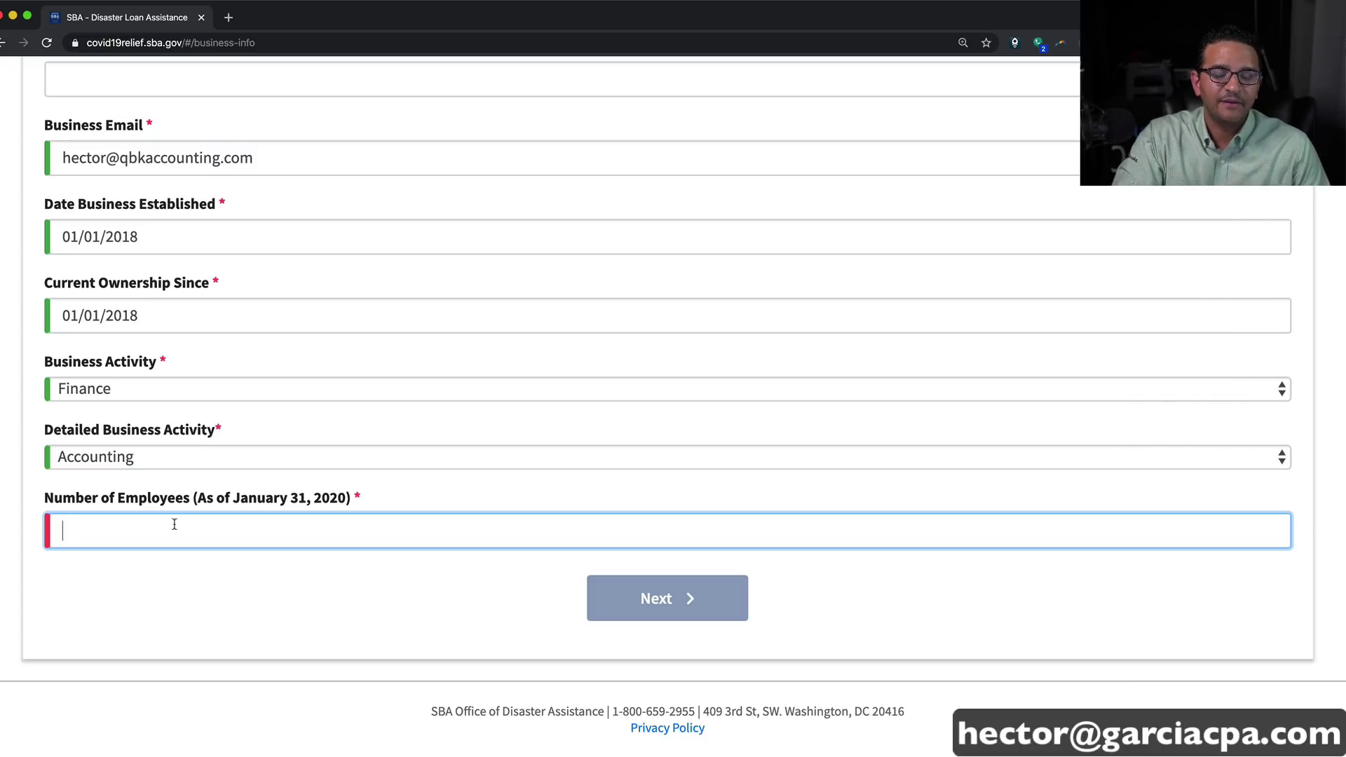
type("5")
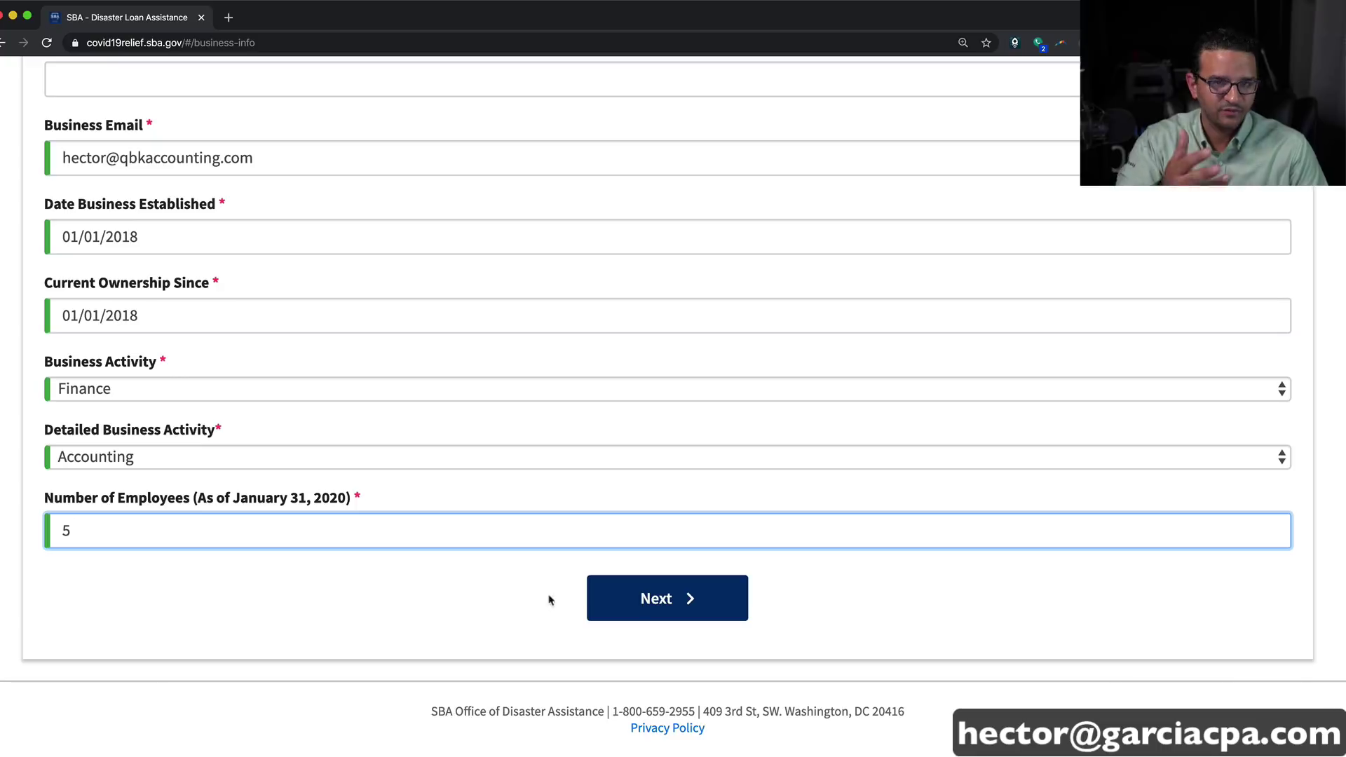
left_click(672, 599)
Step: Autofill Owner/Agent 1's name and contact details, then retype the mobile phone number
scroll(601, 580, "down", 6)
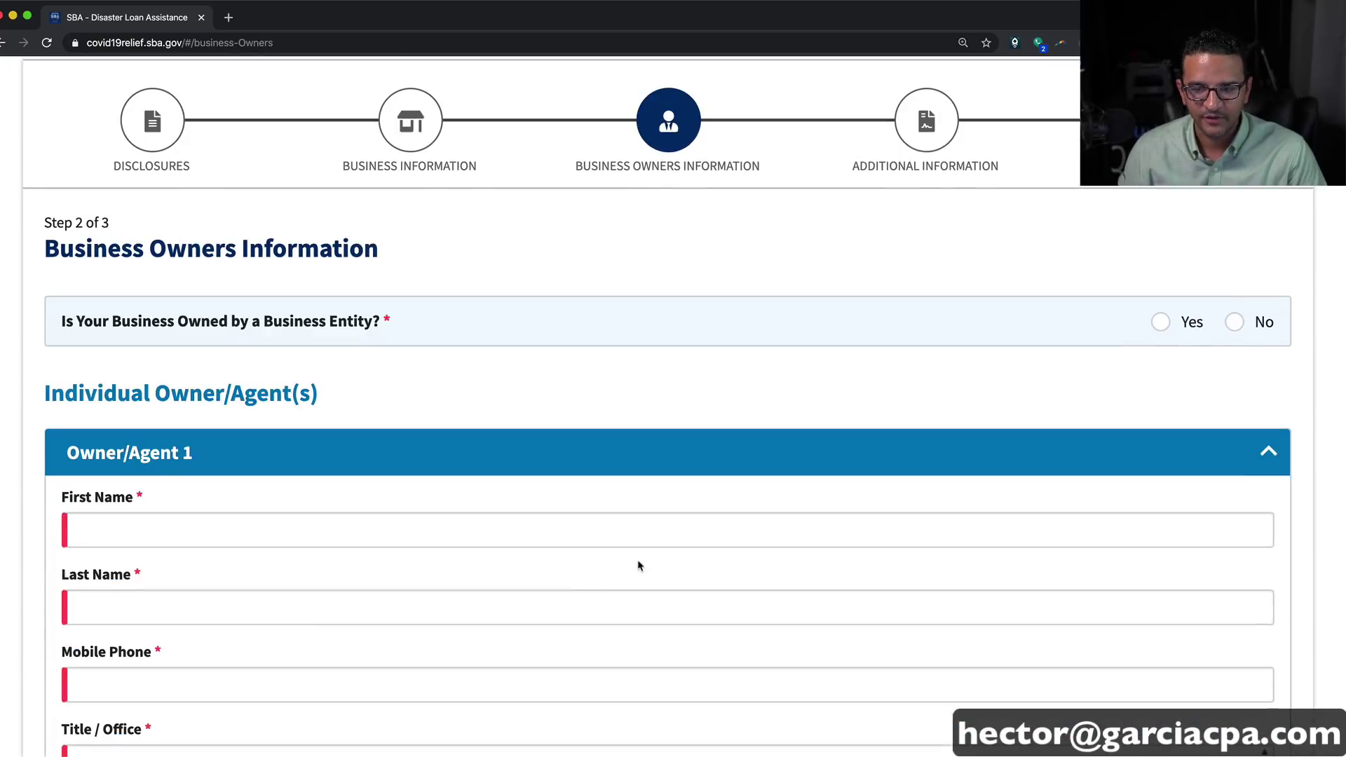
left_click(175, 397)
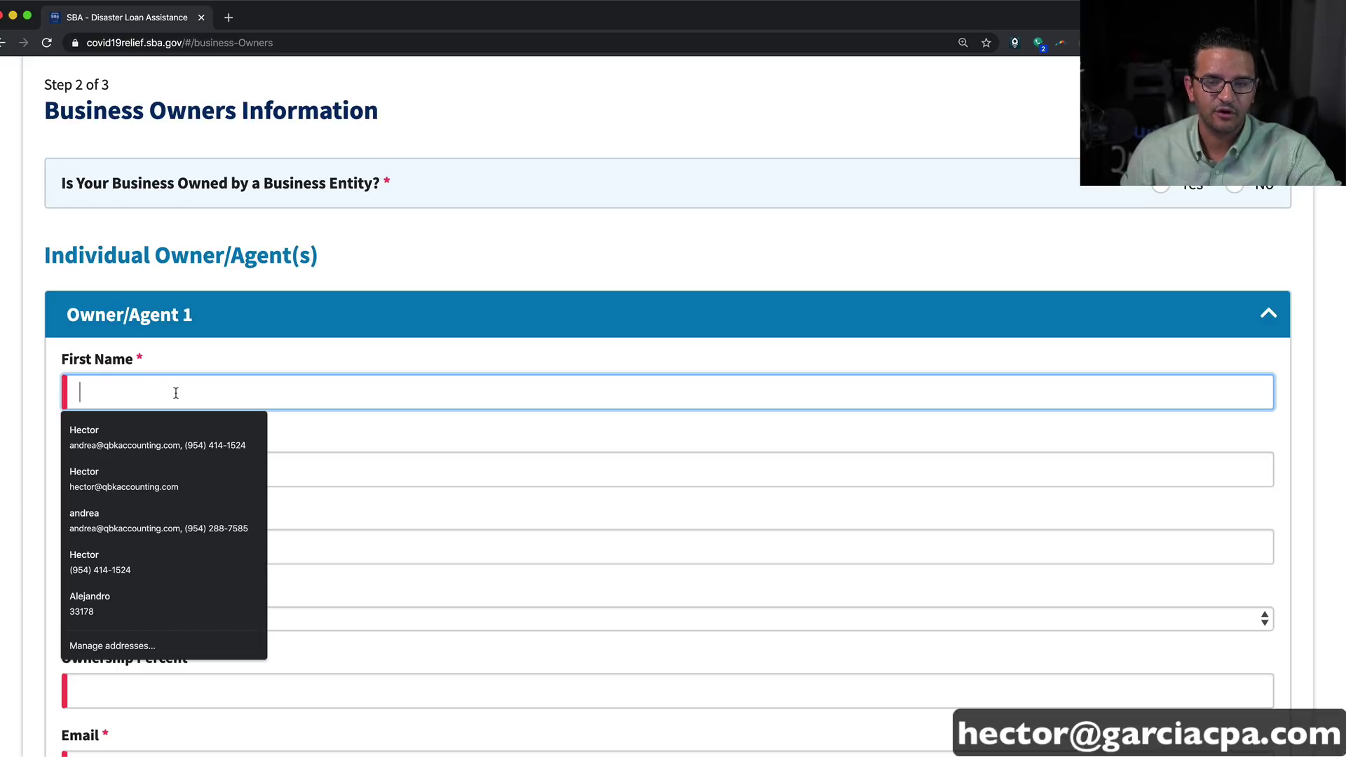
type("hecto")
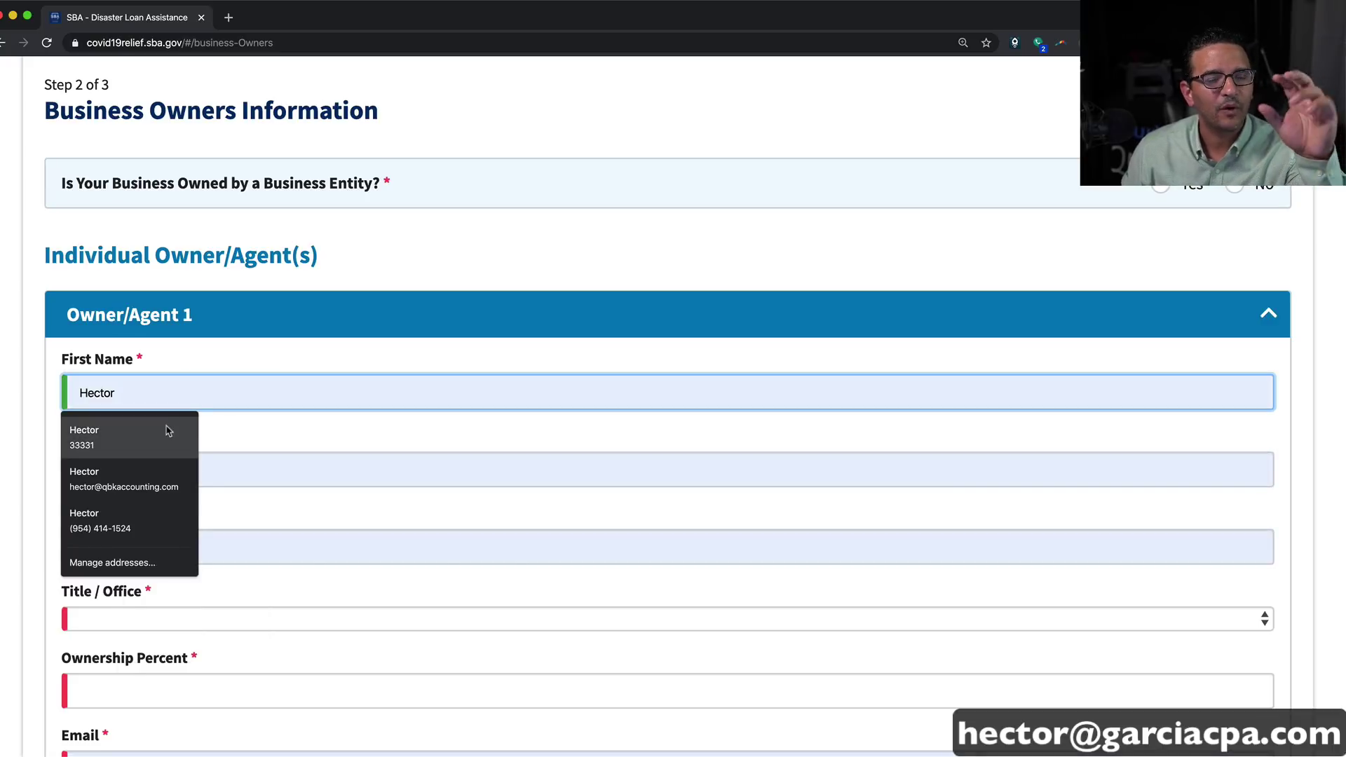
left_click(168, 429)
scroll(421, 443, "down", 2)
triple_click(220, 420)
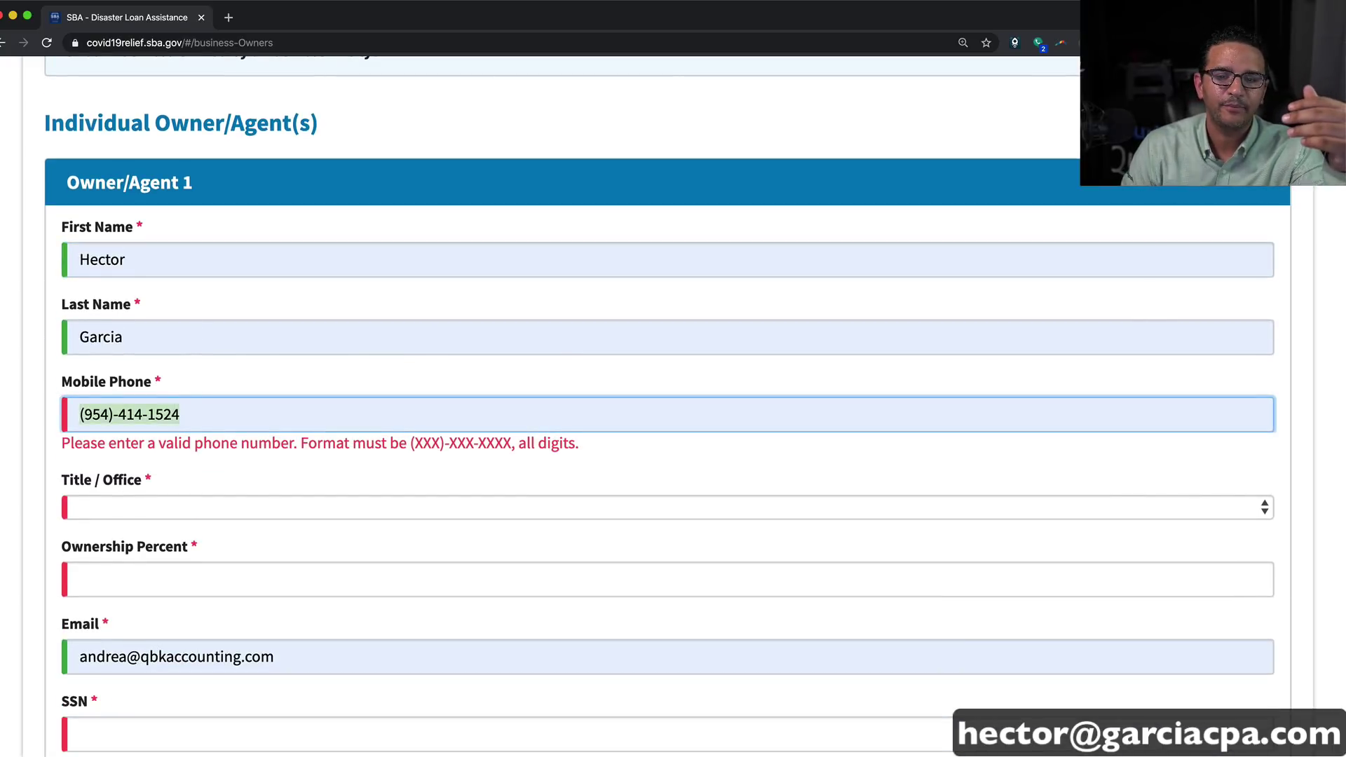
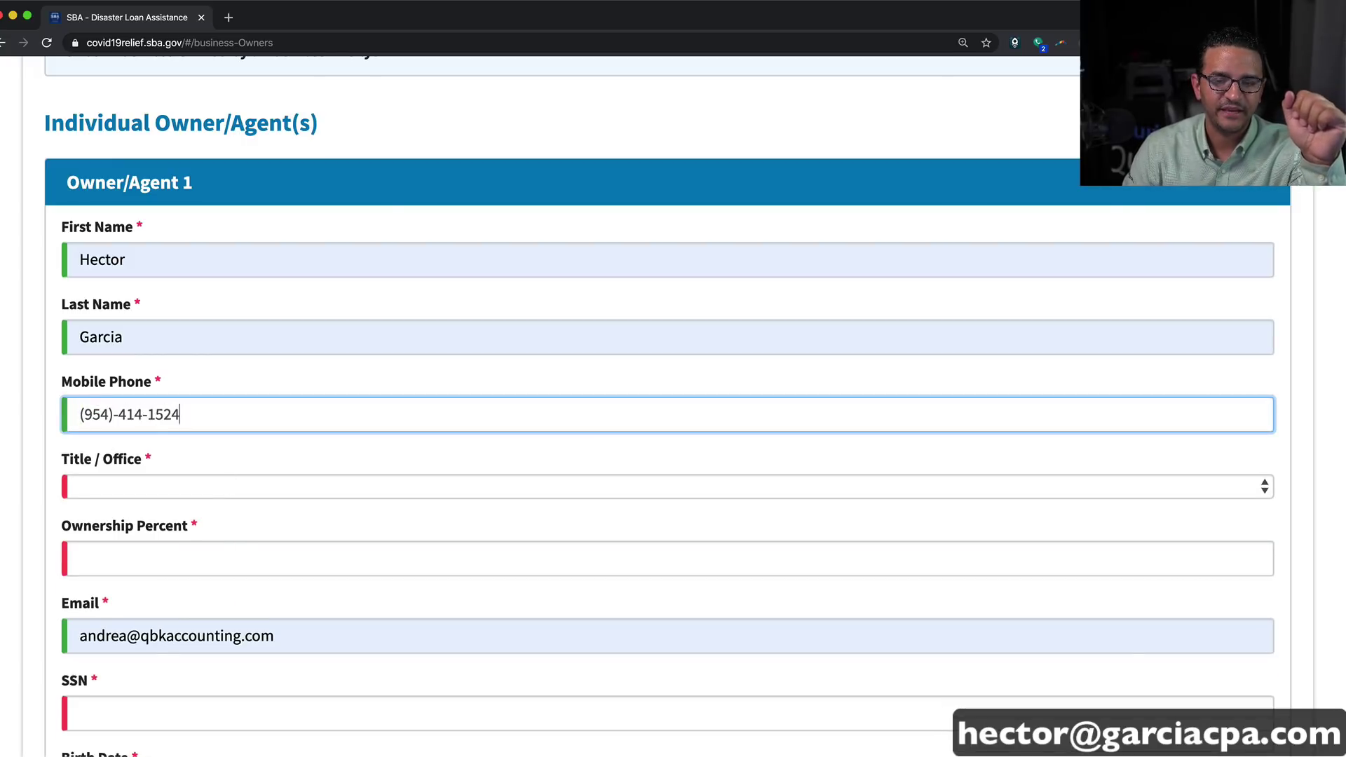
Step: Set the owner's title to CEO with 100% ownership, fix the e-mail, and enter the SSN
left_click(171, 491)
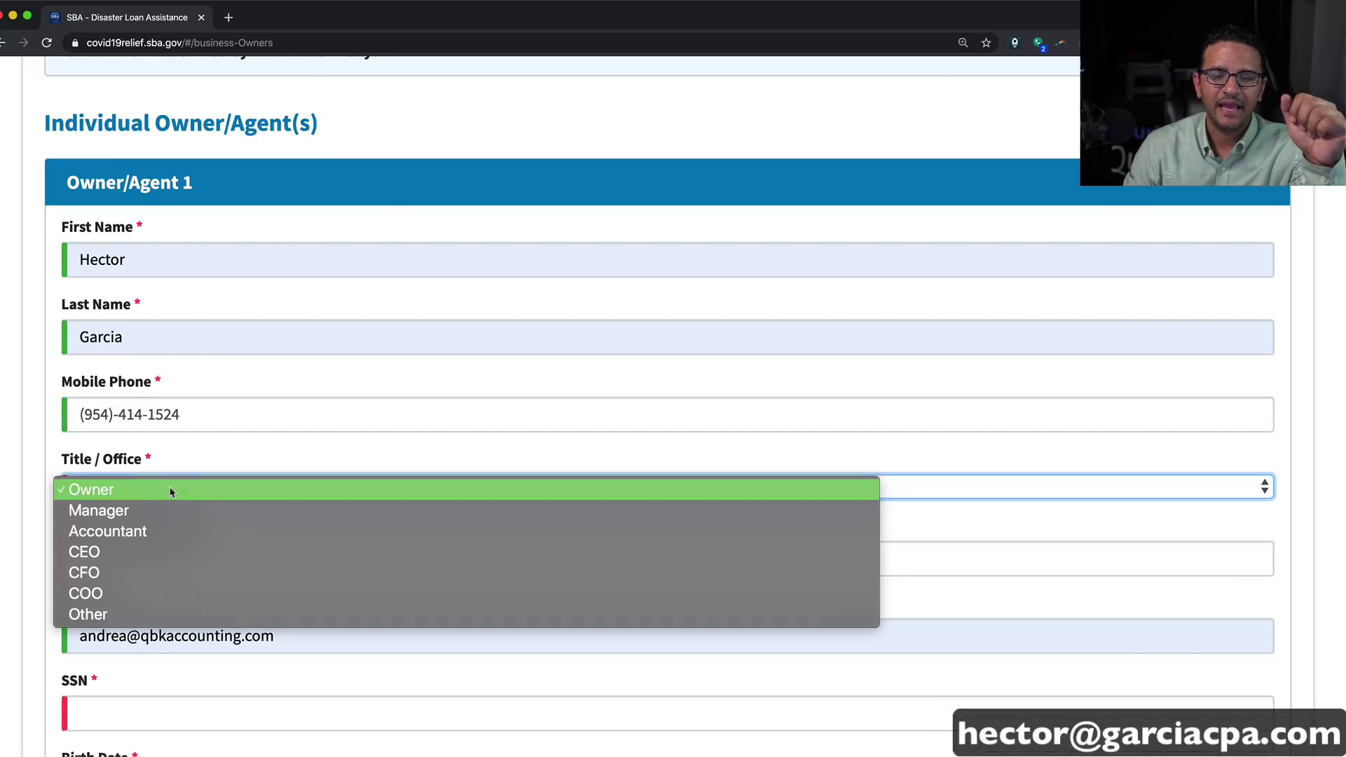
left_click(87, 552)
scroll(294, 516, "down", 1)
left_click(99, 533)
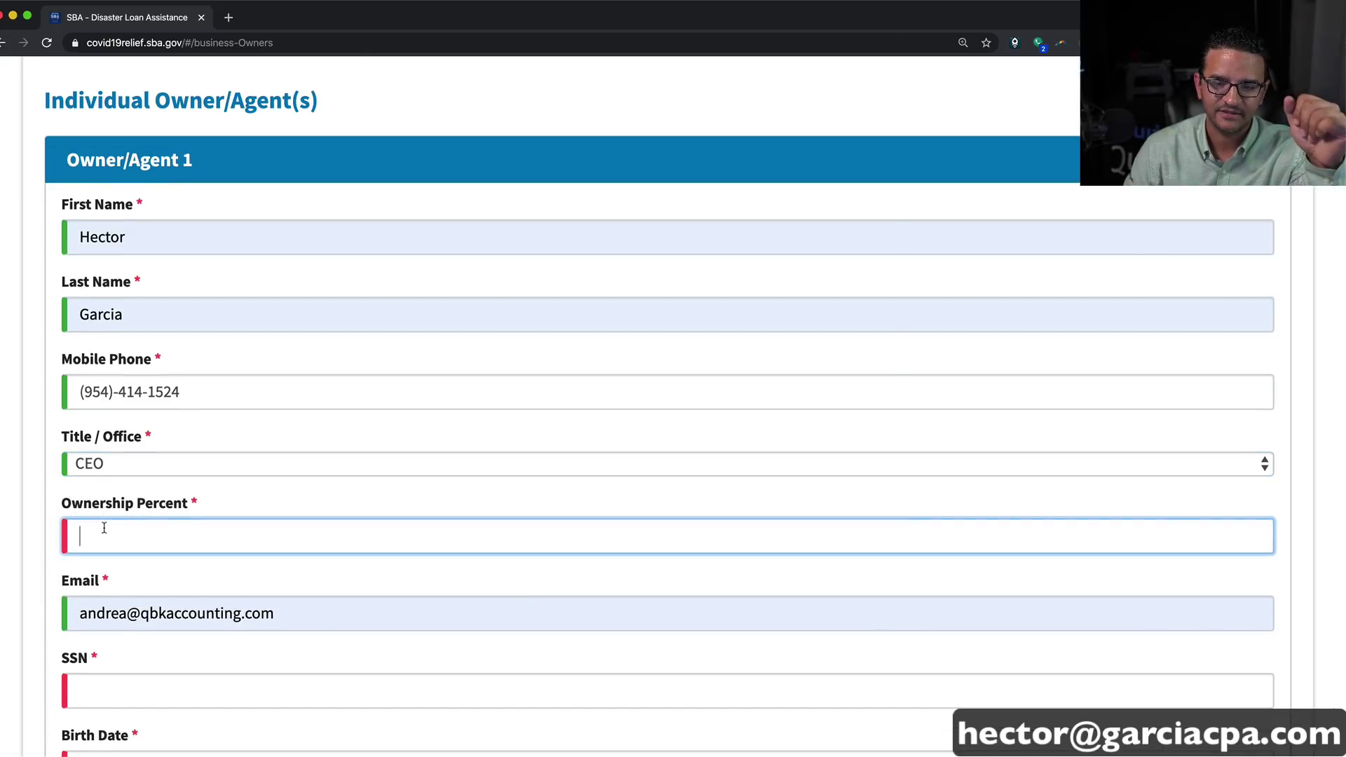
type("100")
scroll(126, 556, "down", 1)
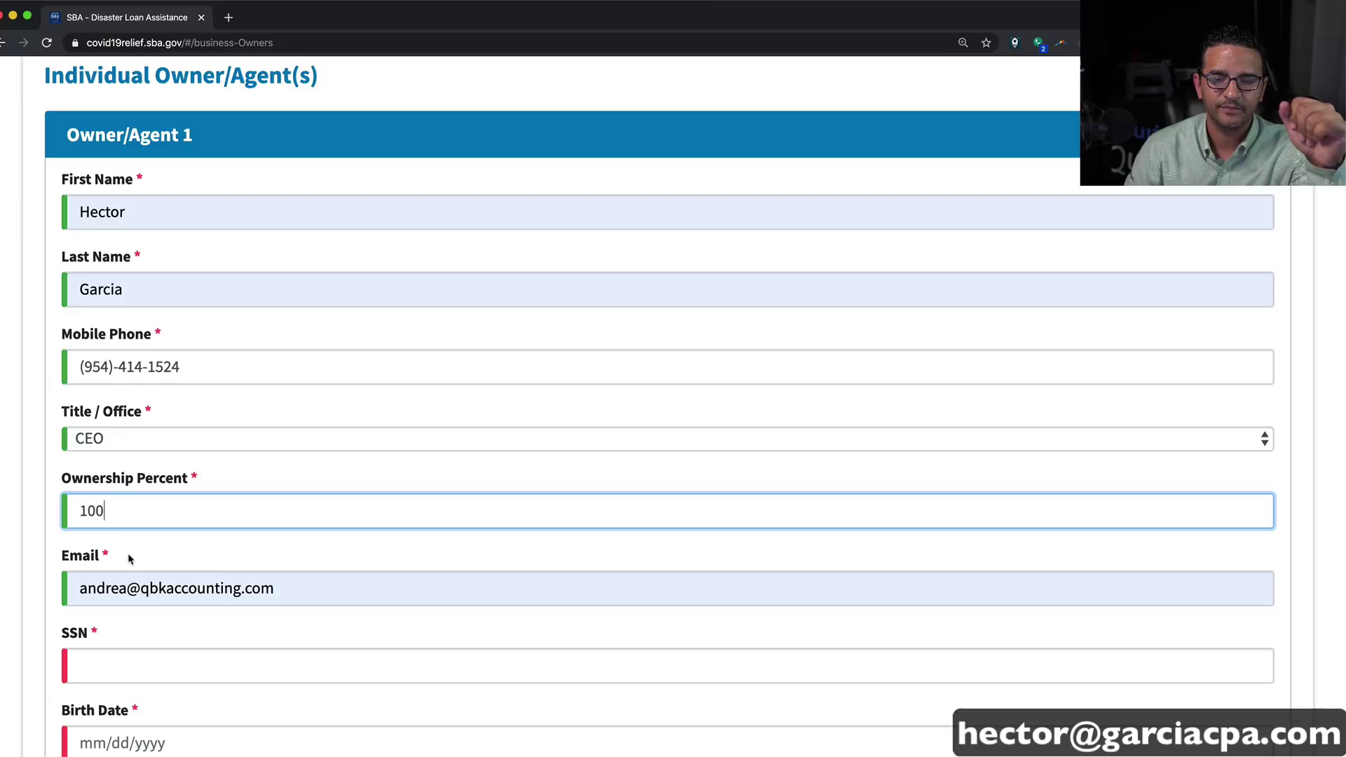
left_click(125, 589)
type("hecto")
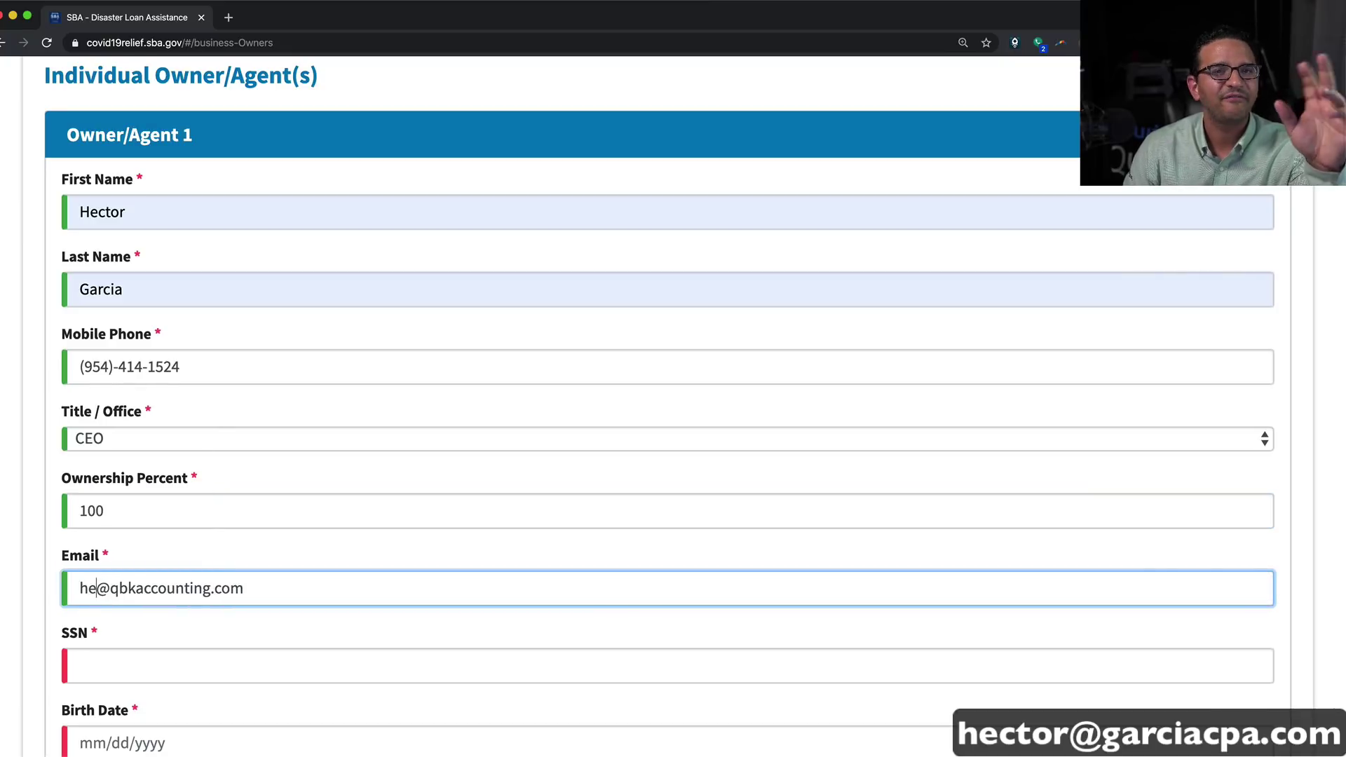
type("r")
key("Tab")
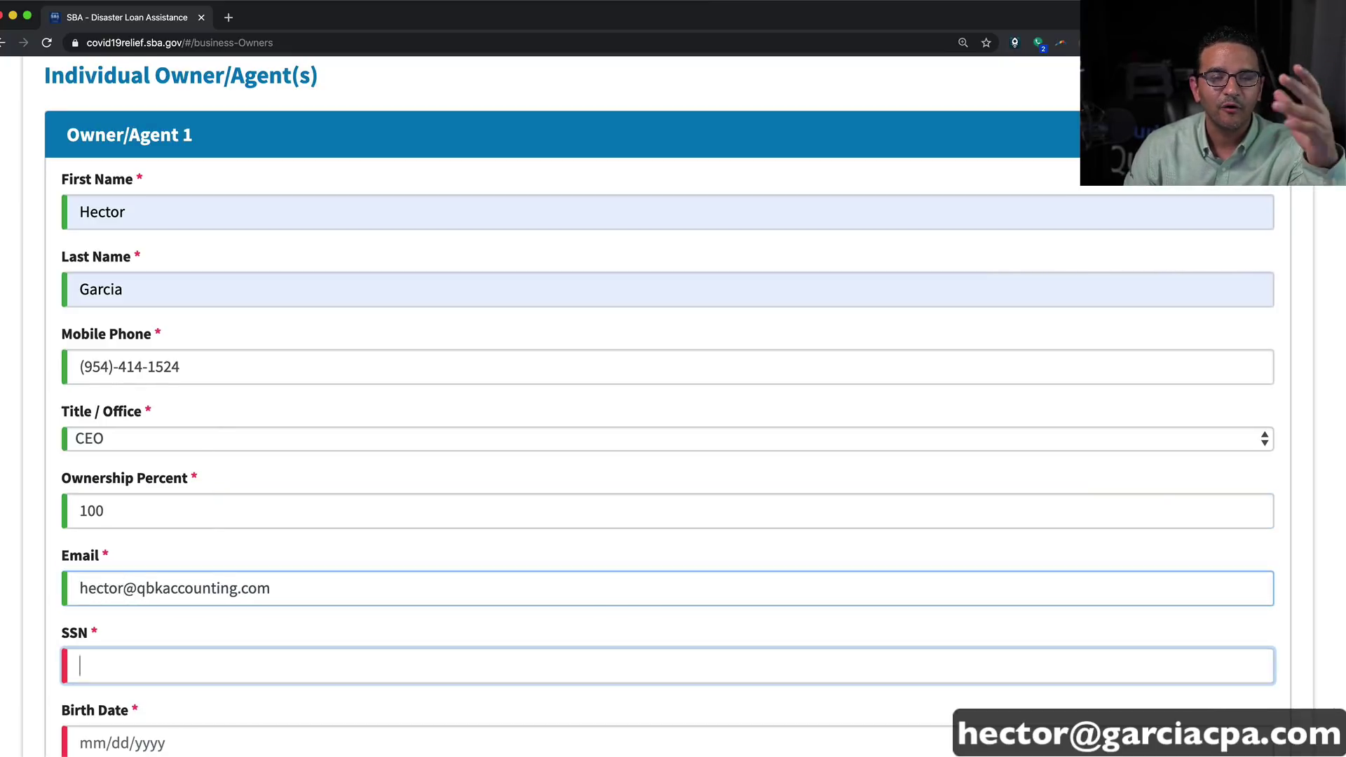
type("999")
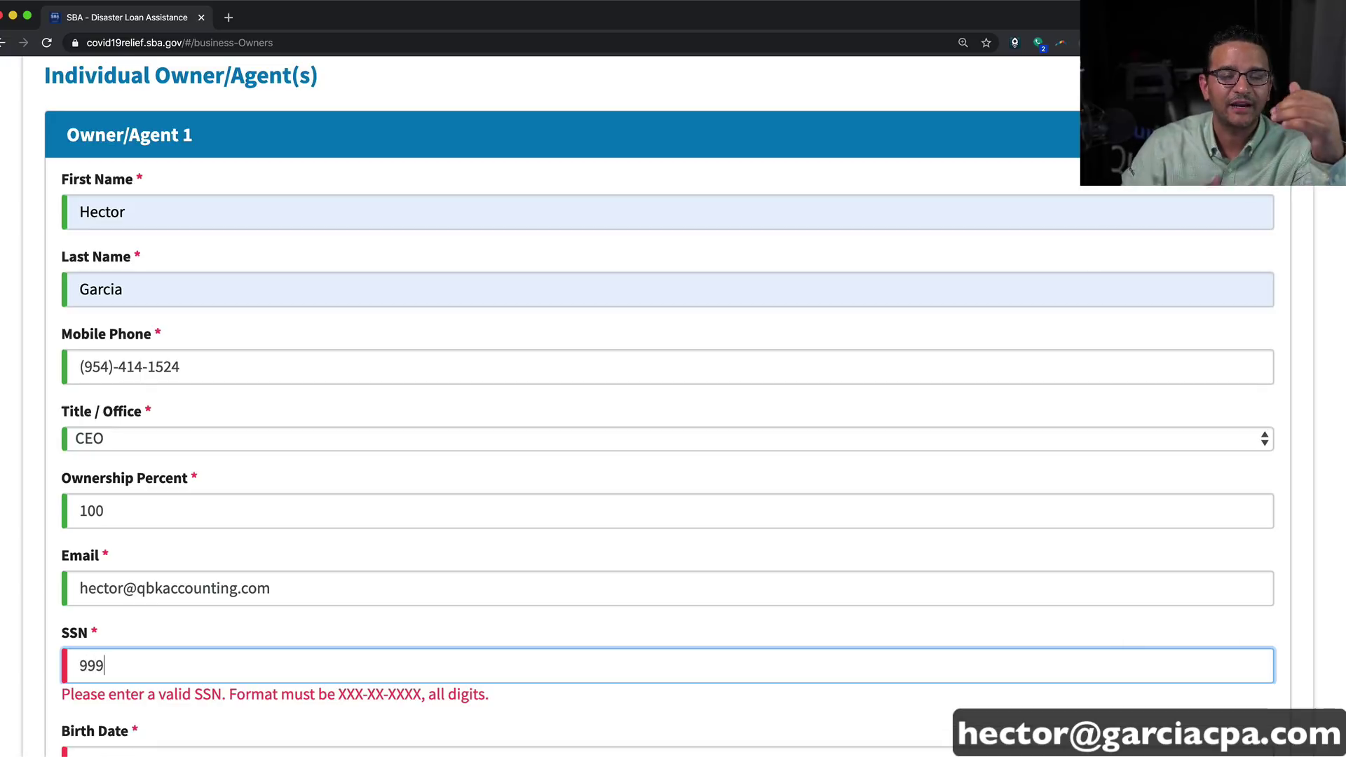
type("-99-9999")
Step: Enter the owner's date of birth and place of birth
scroll(166, 530, "down", 2)
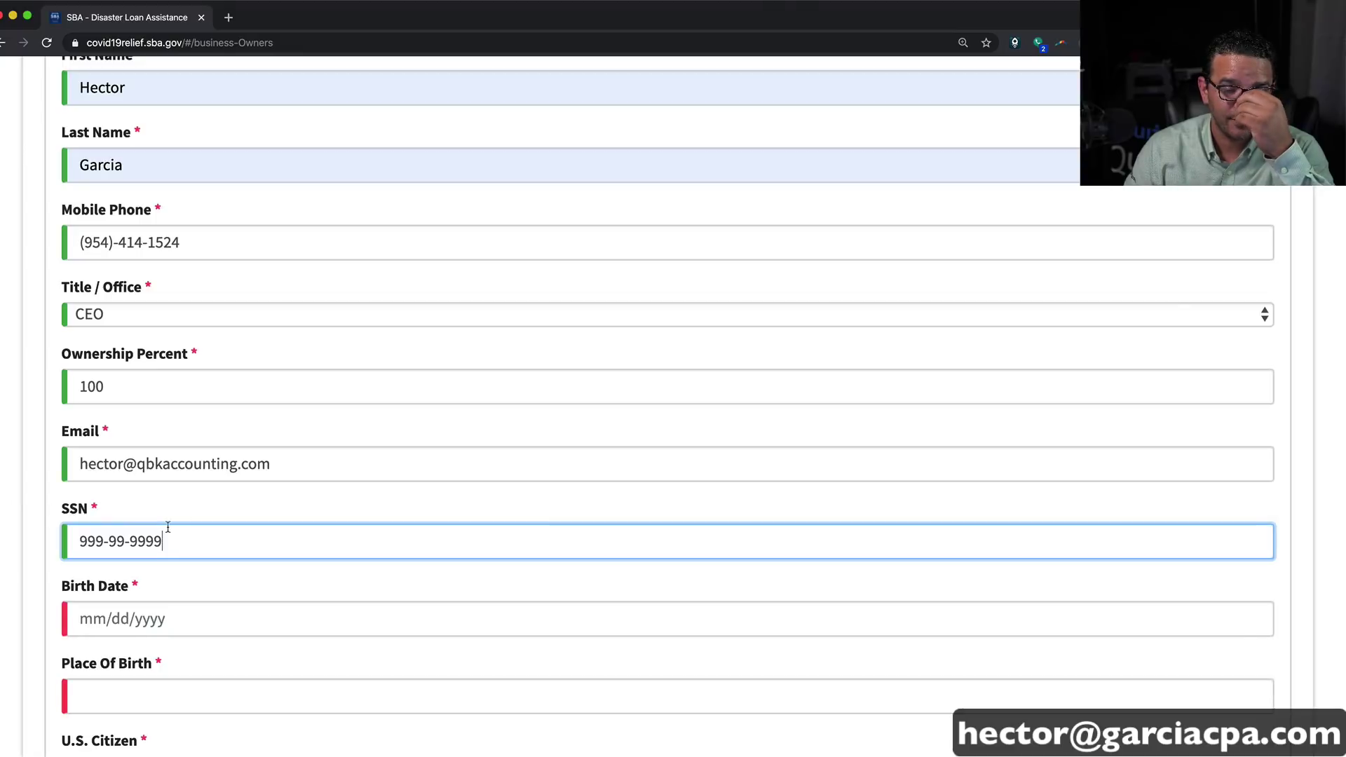
left_click(113, 631)
scroll(185, 632, "down", 1)
type("0")
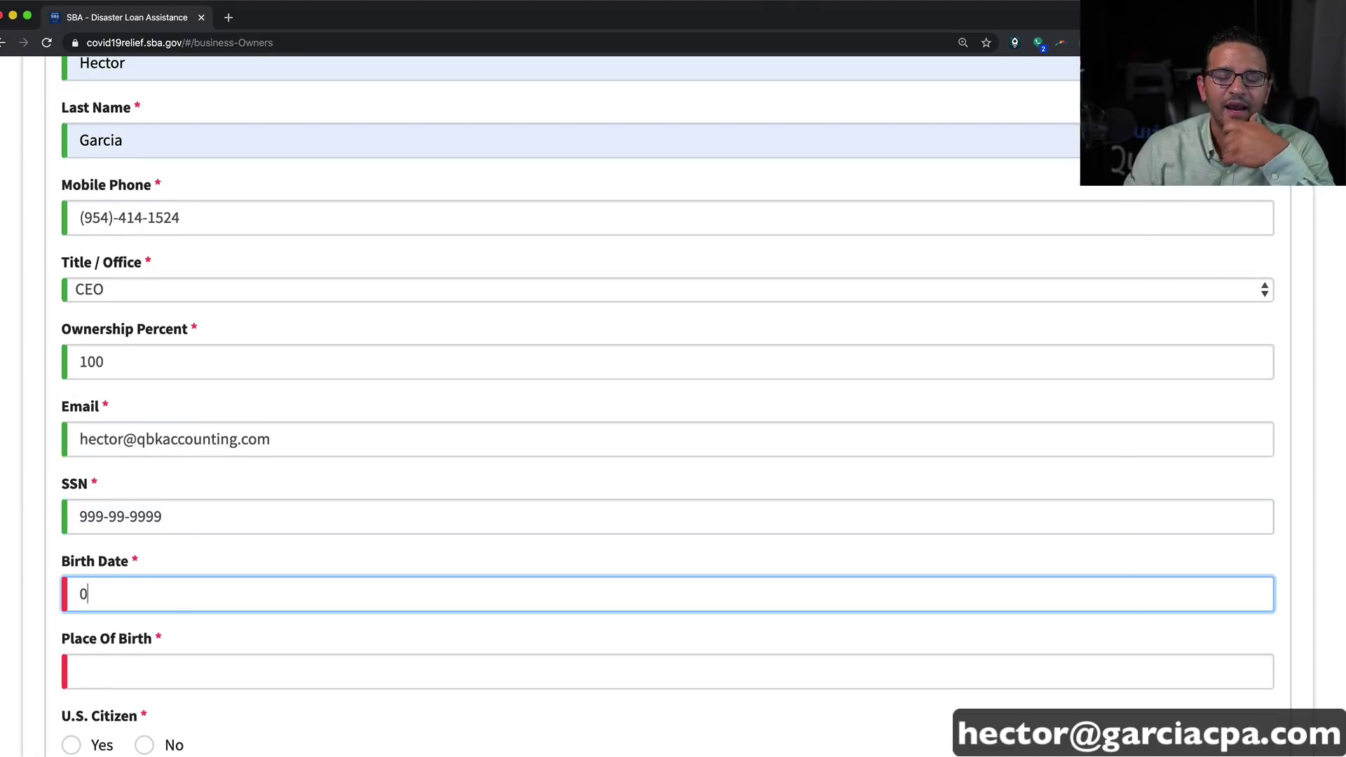
type("1/01/19")
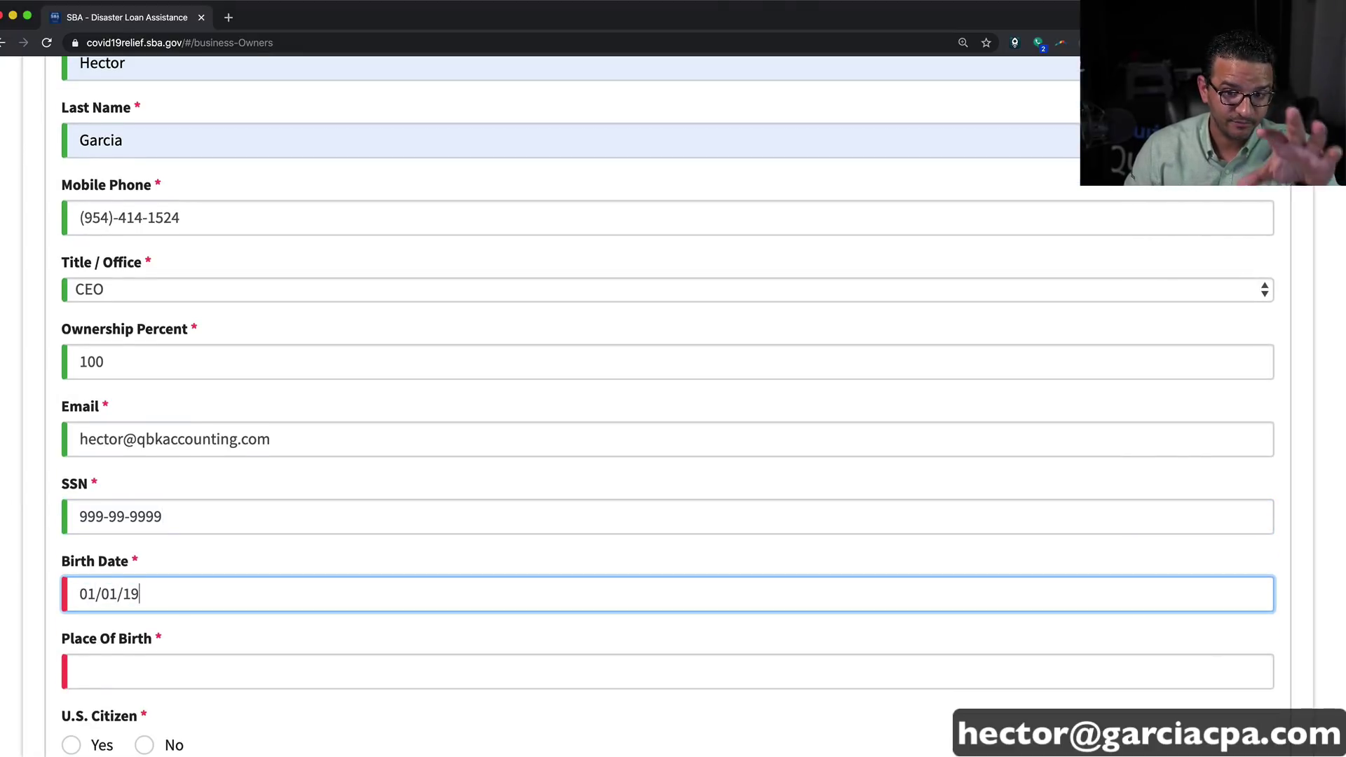
type("75")
scroll(185, 639, "down", 2)
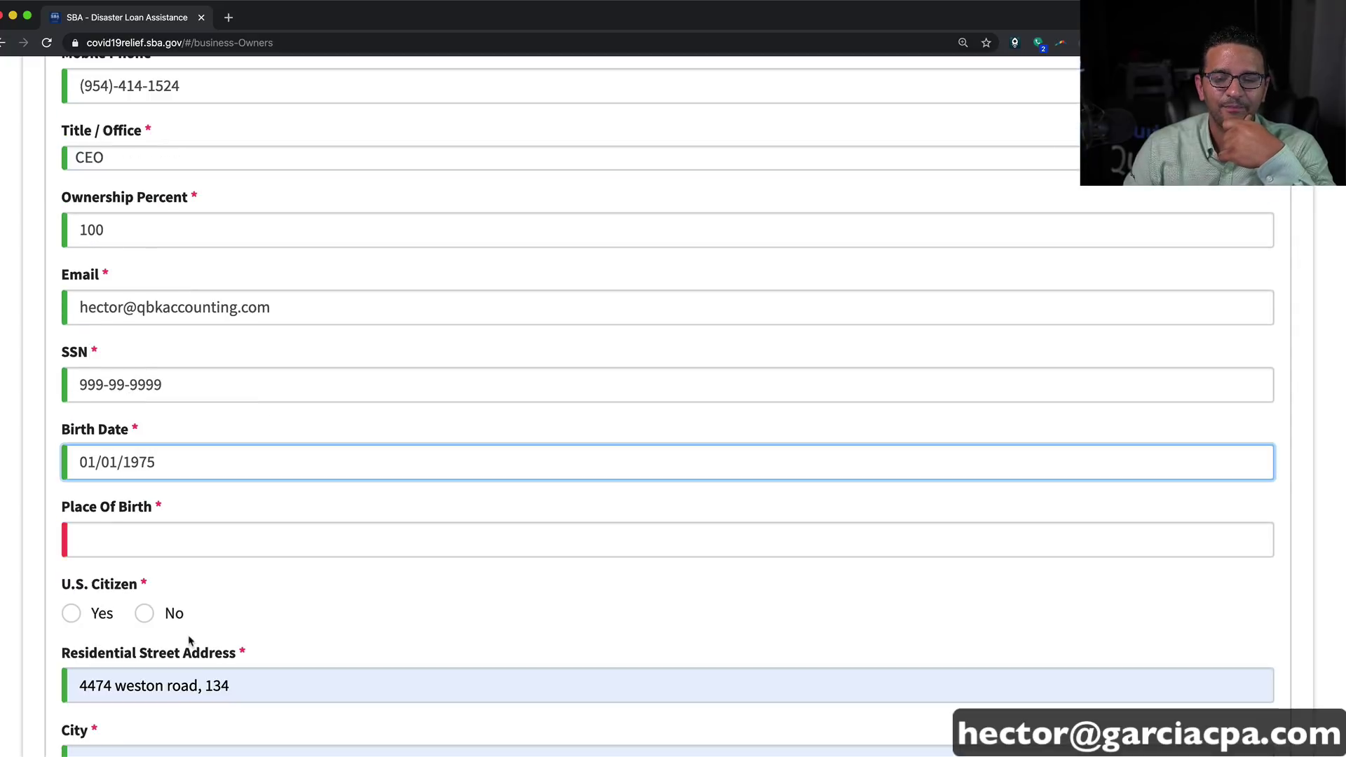
left_click(123, 535)
type("Miami, FL")
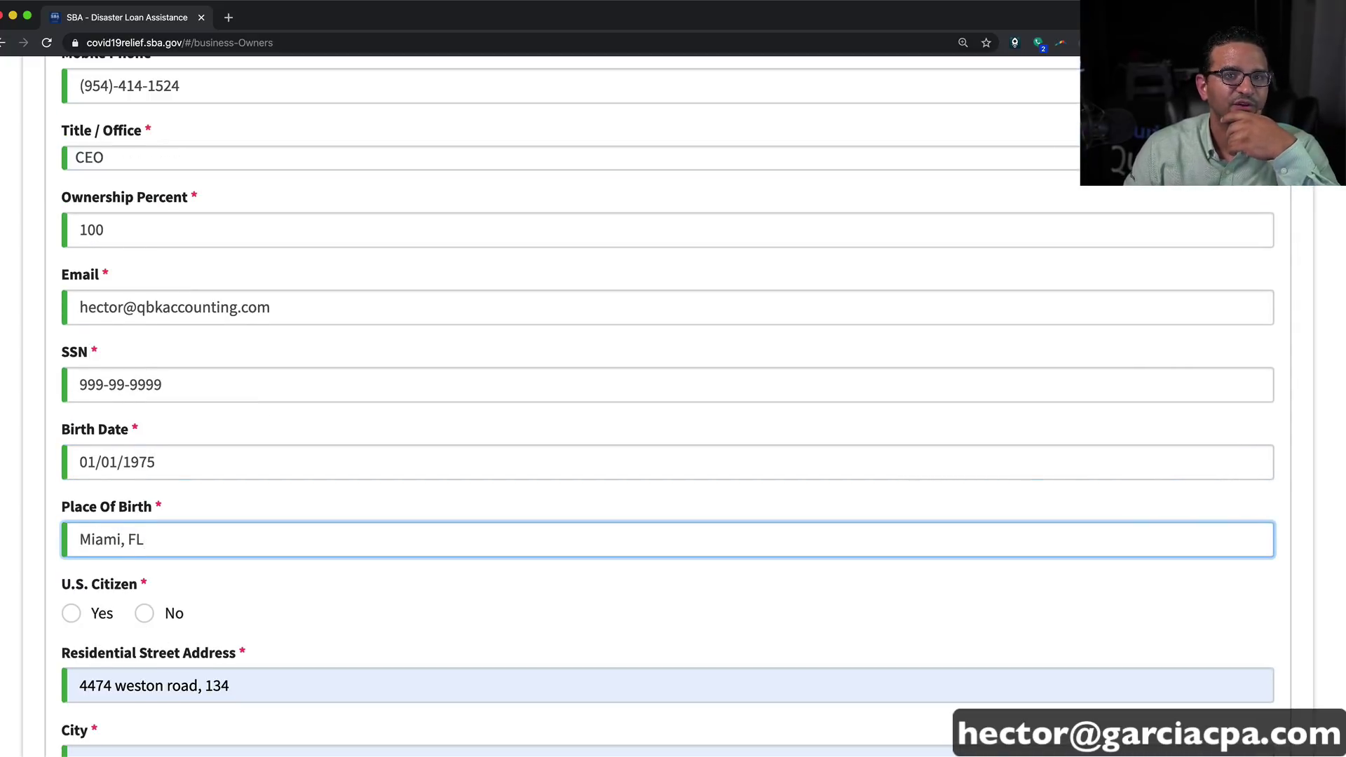
Step: Mark the owner as a U.S. citizen, answer No to business-entity ownership, and continue
scroll(109, 501, "down", 4)
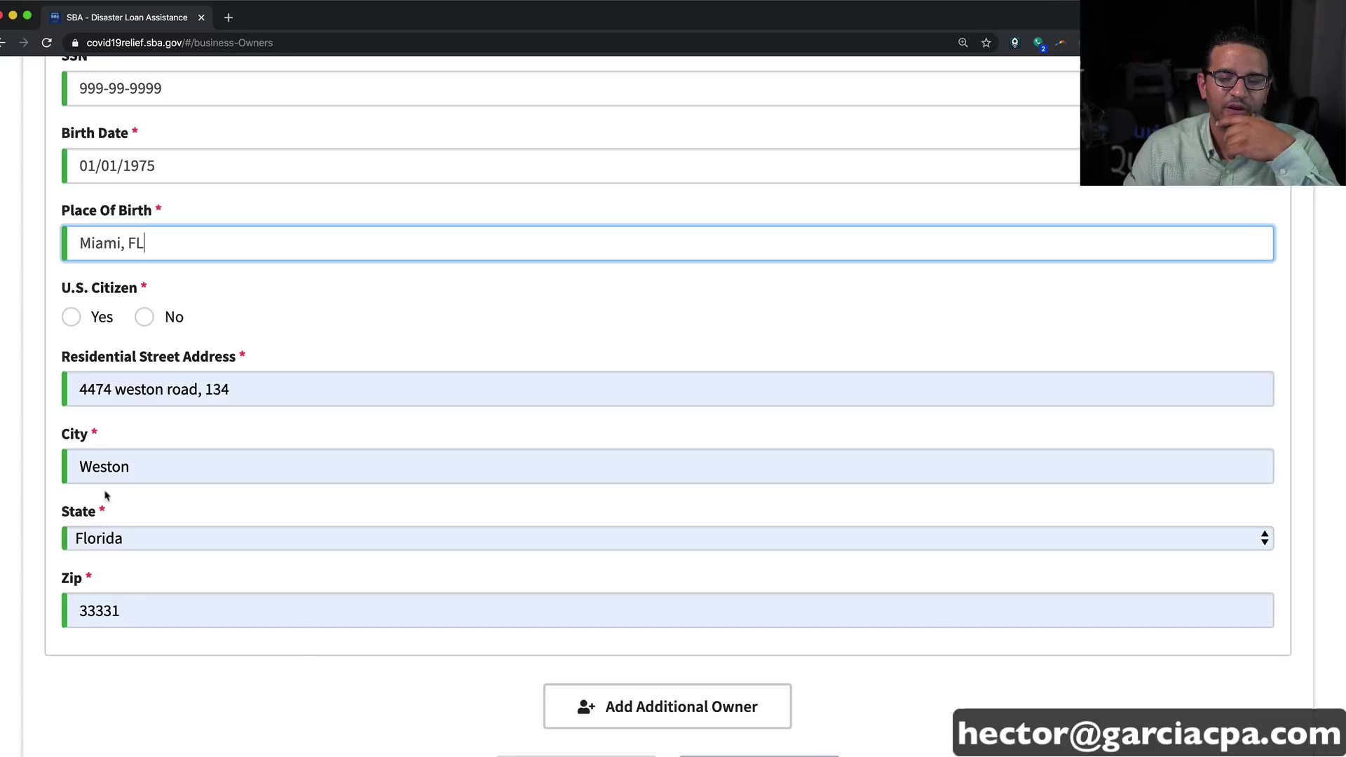
left_click(71, 317)
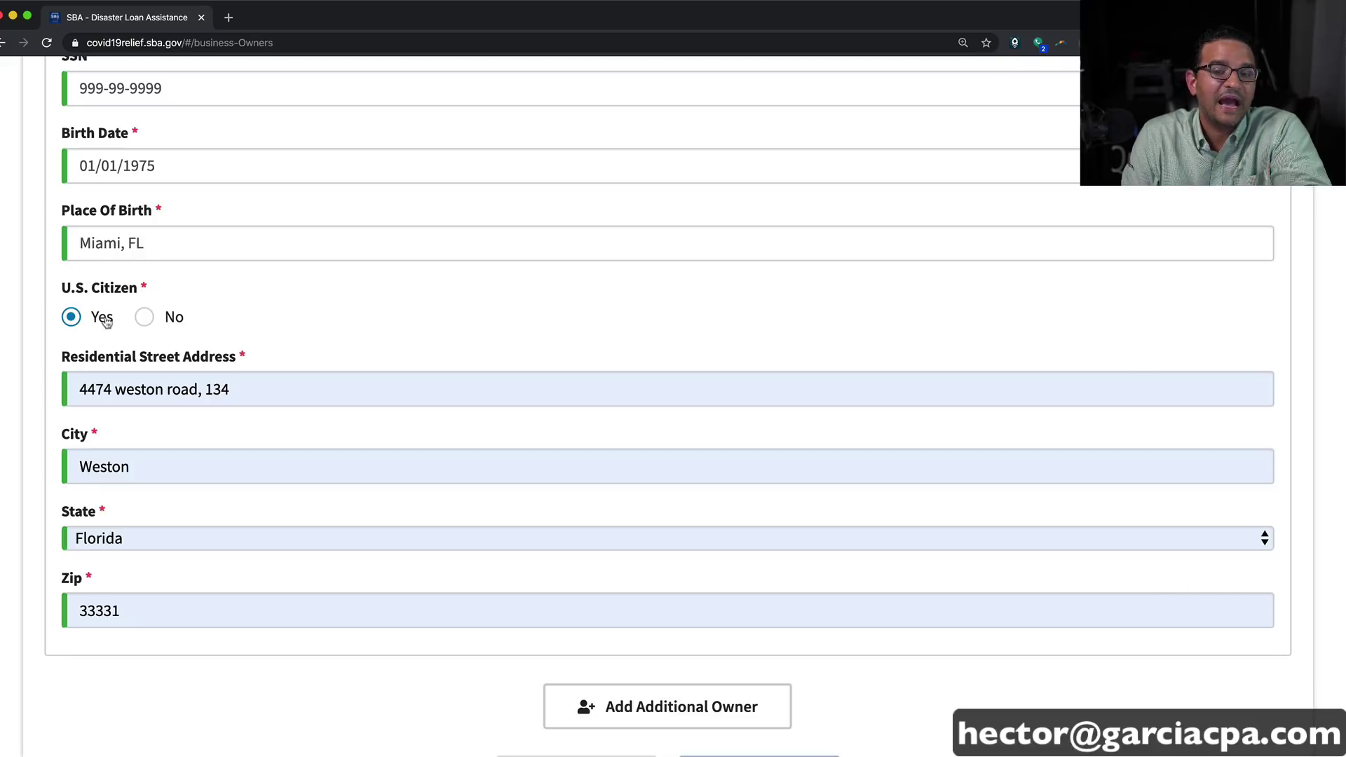
left_click(146, 319)
left_click(72, 319)
scroll(264, 421, "down", 3)
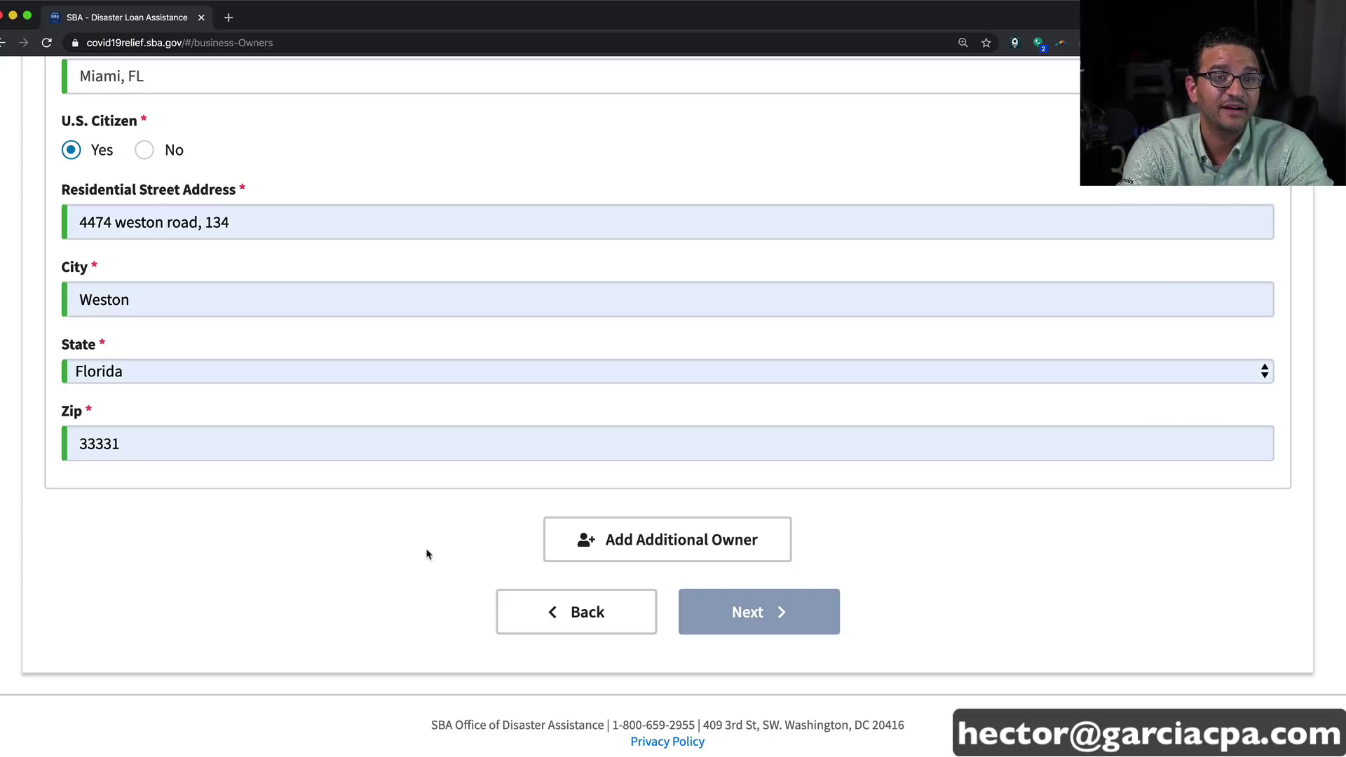
scroll(460, 551, "down", 1)
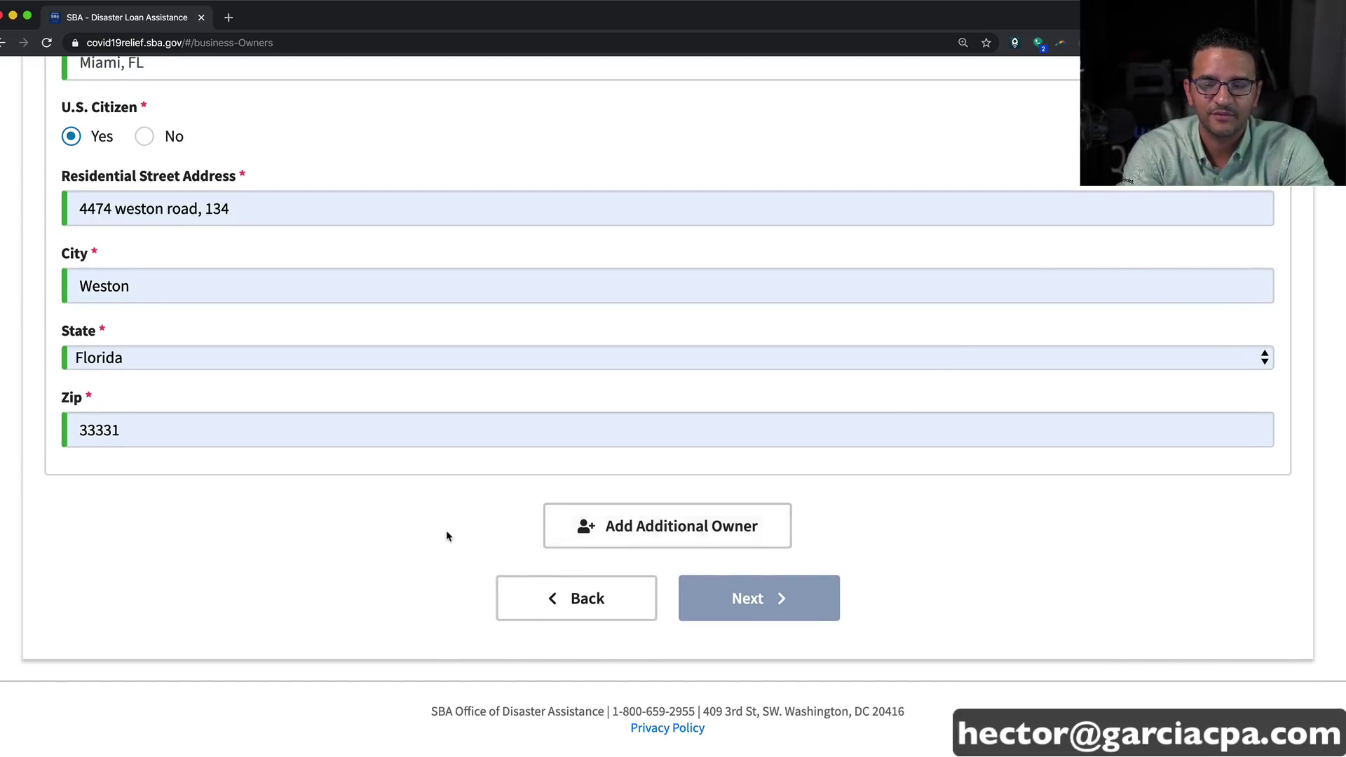
scroll(446, 536, "up", 15)
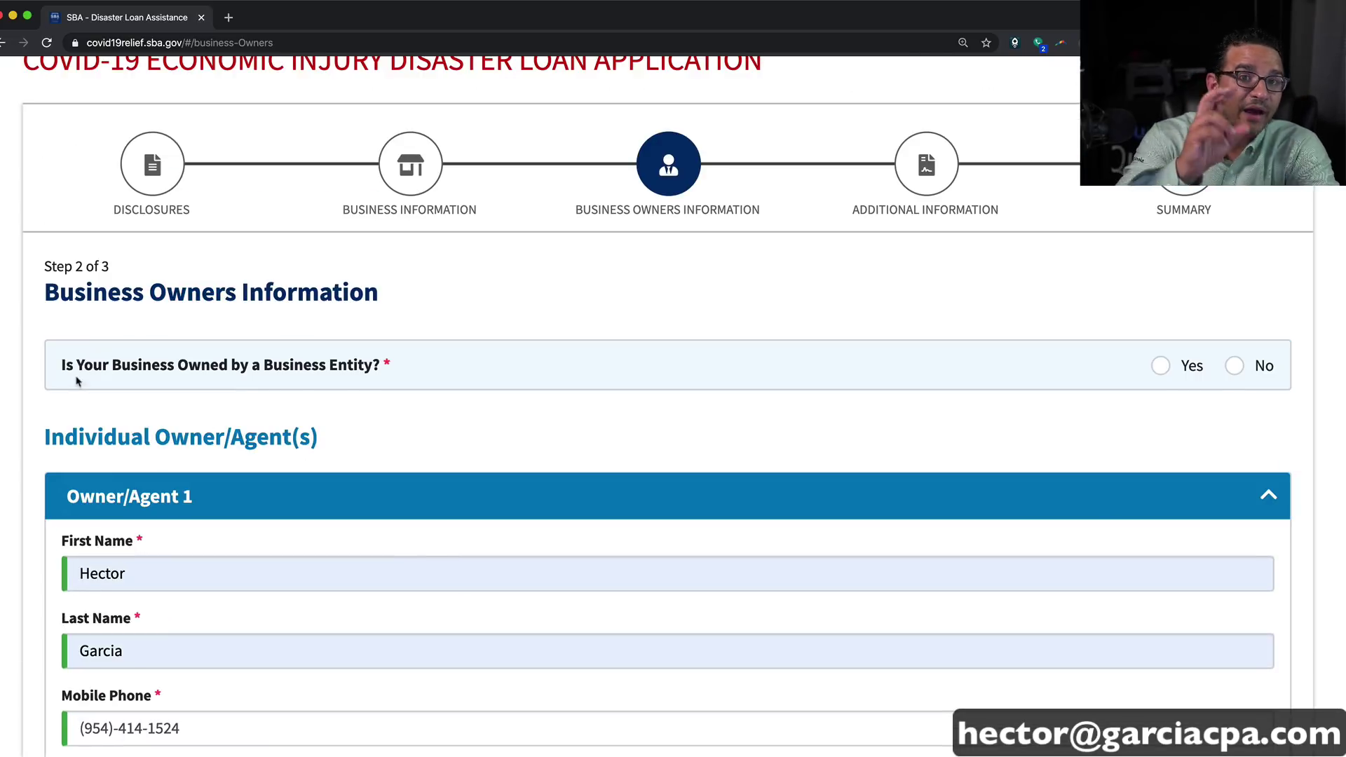
left_click_drag(61, 365, 414, 361)
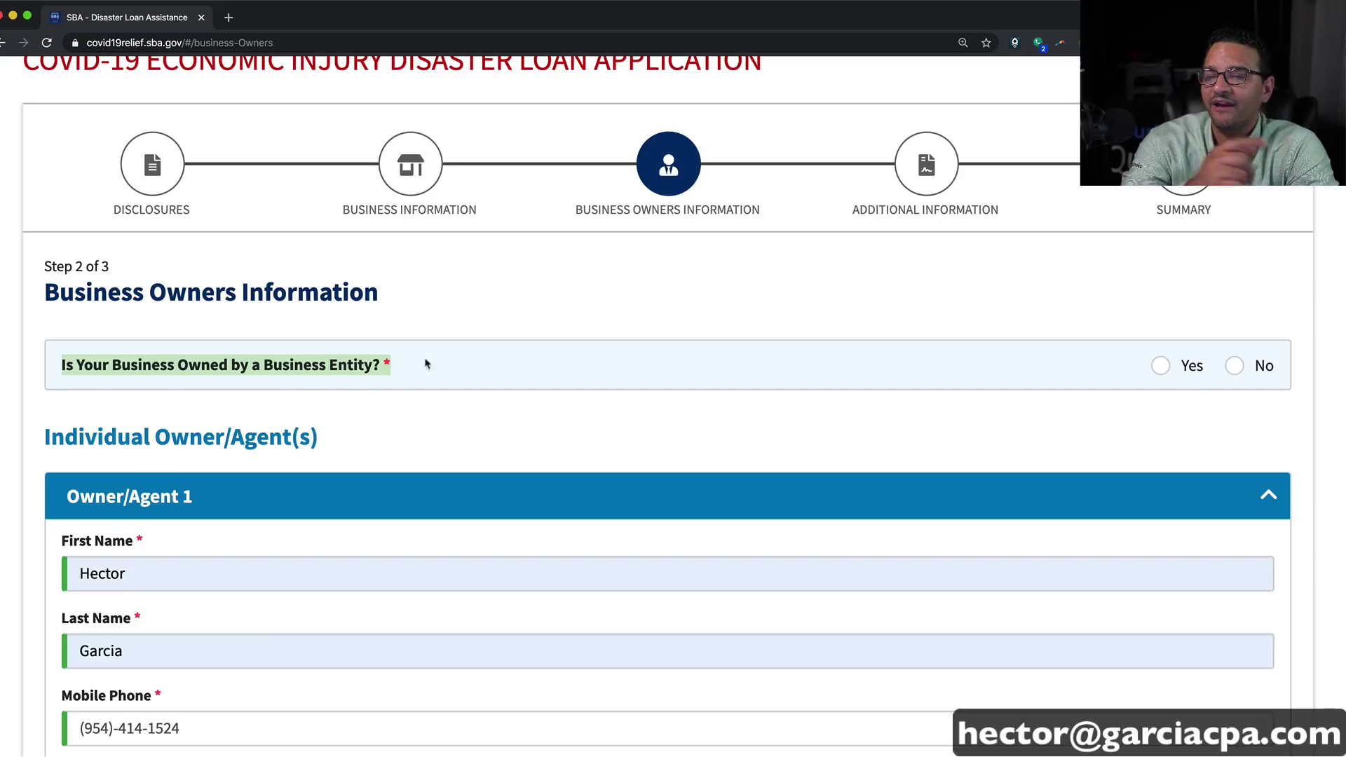
left_click(1236, 366)
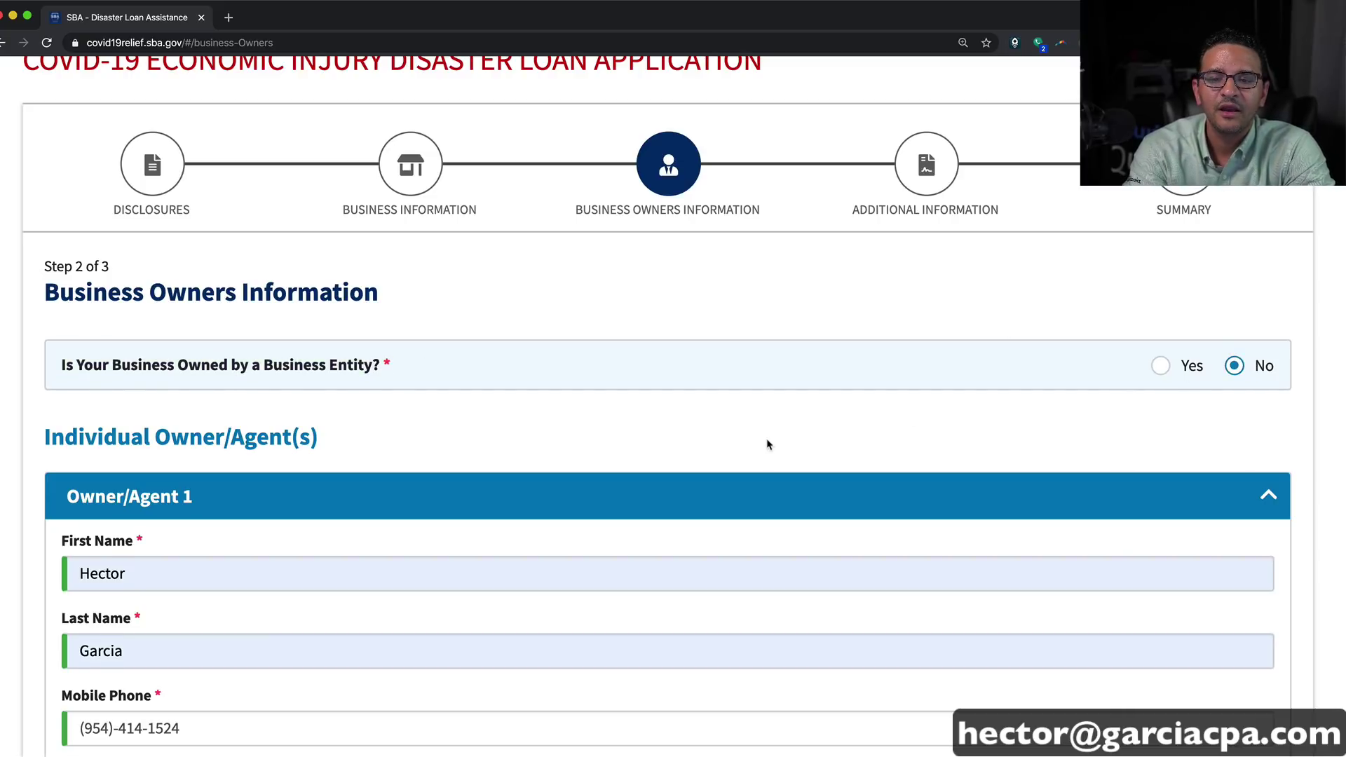
scroll(767, 443, "down", 15)
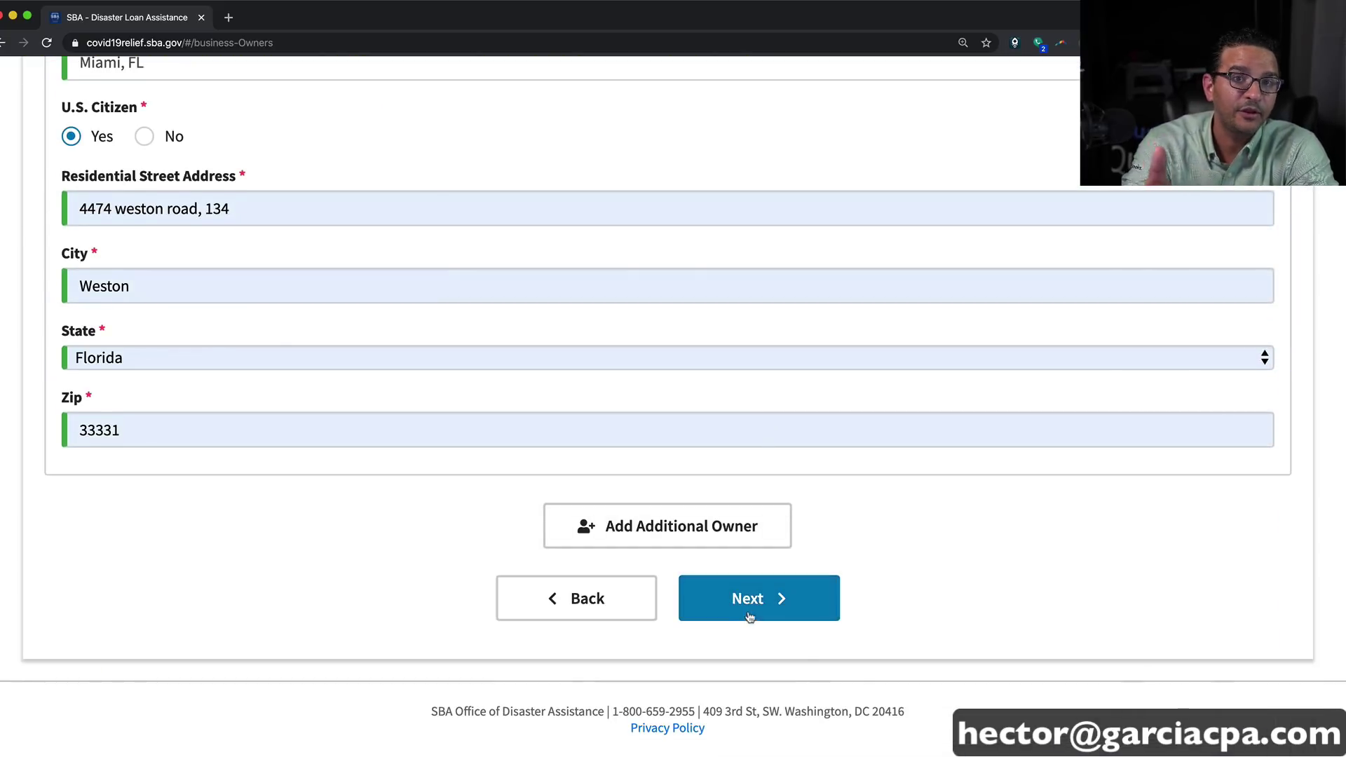
left_click(745, 608)
Step: Answer No to the riot/disaster conviction, suspension/debarment, and indictment/arrest questions
scroll(579, 569, "down", 4)
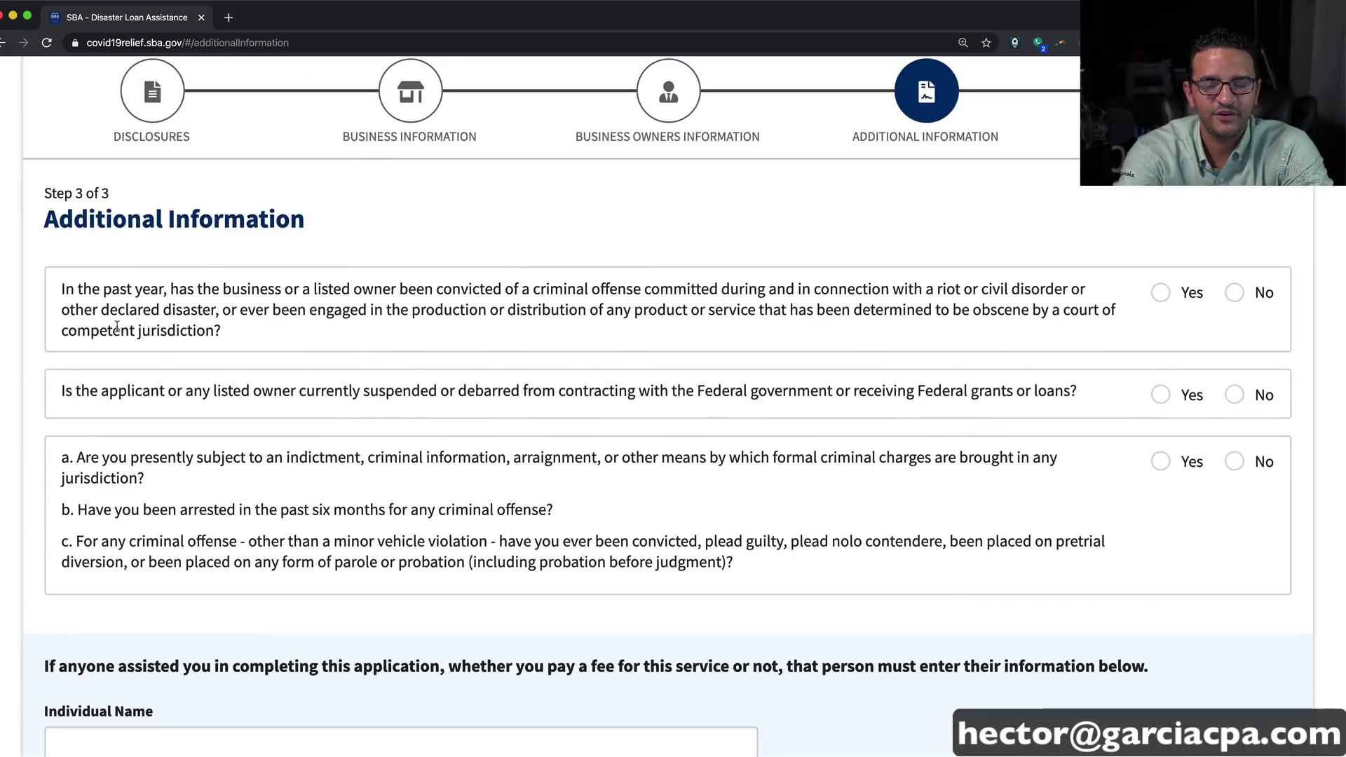
left_click_drag(77, 287, 861, 314)
left_click(1235, 293)
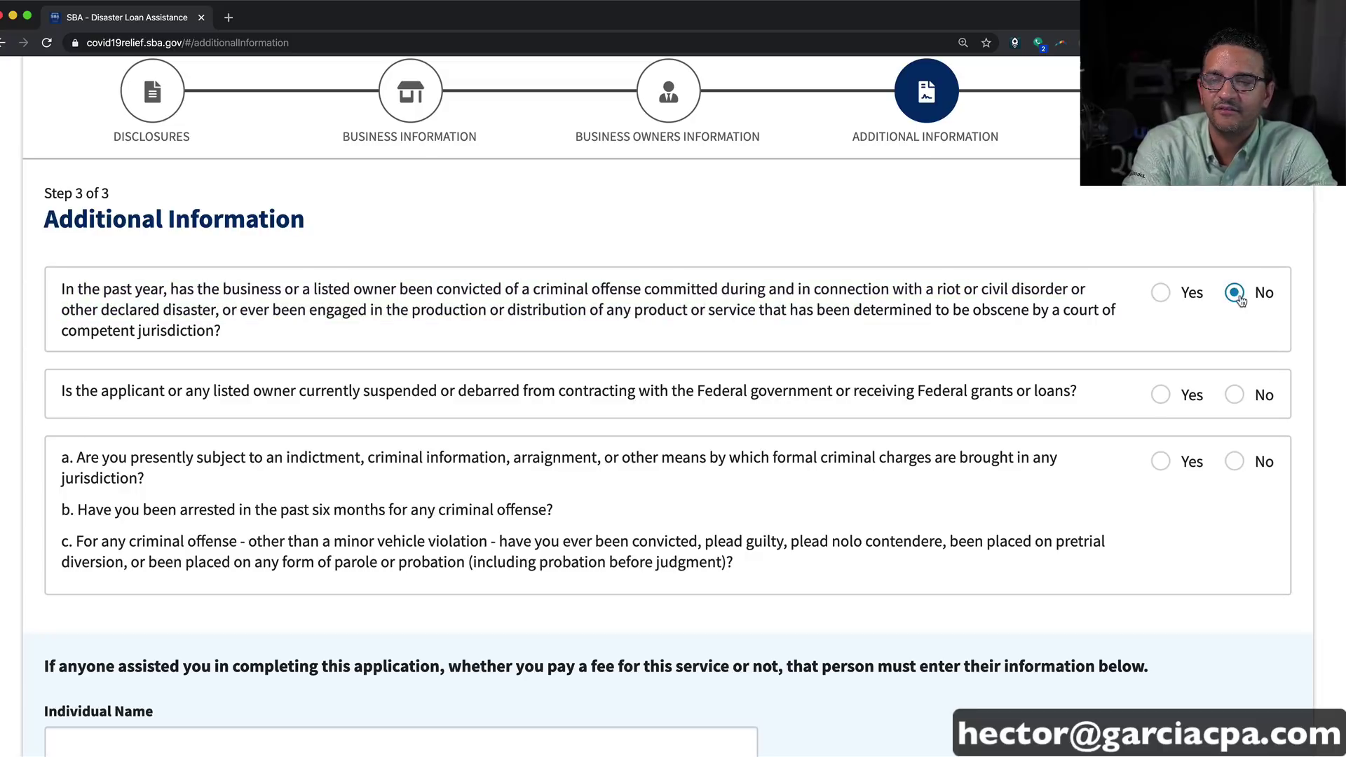
left_click_drag(137, 390, 1038, 385)
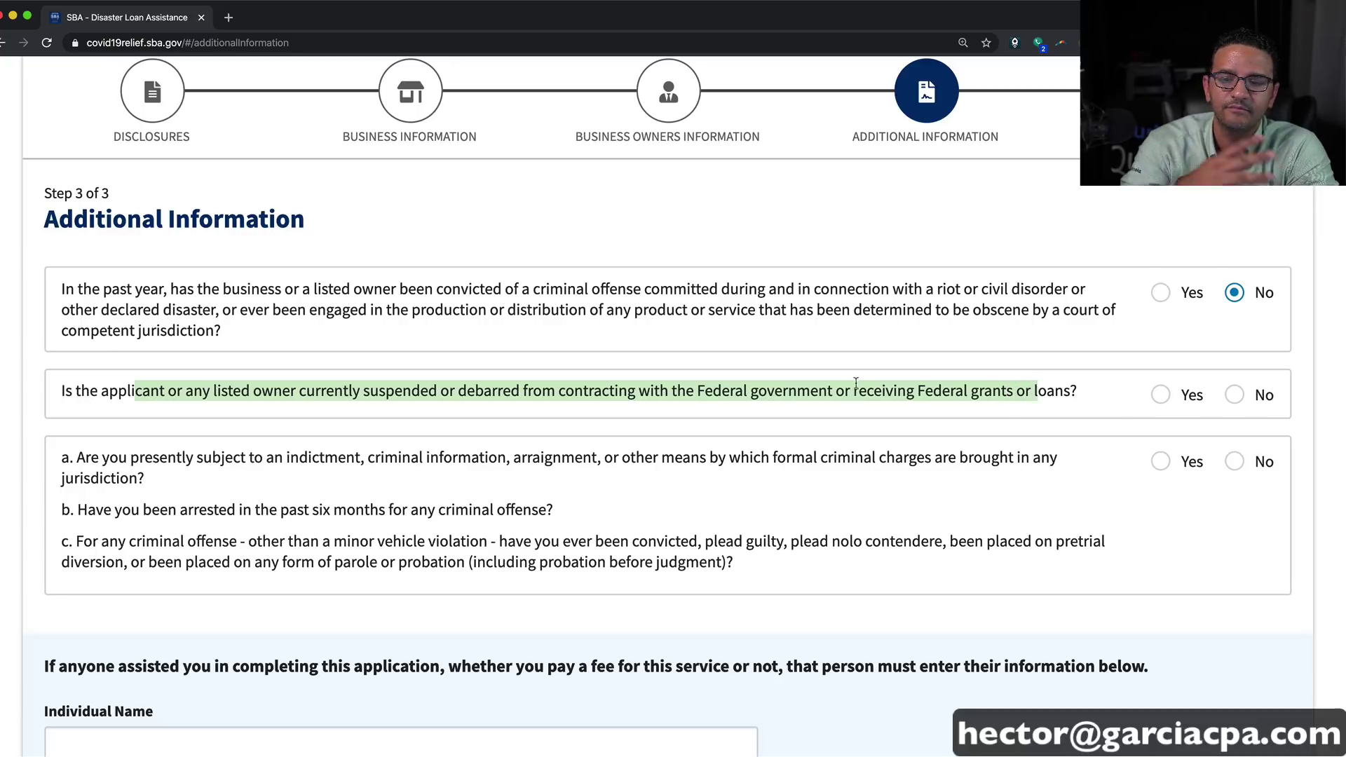
left_click(1235, 395)
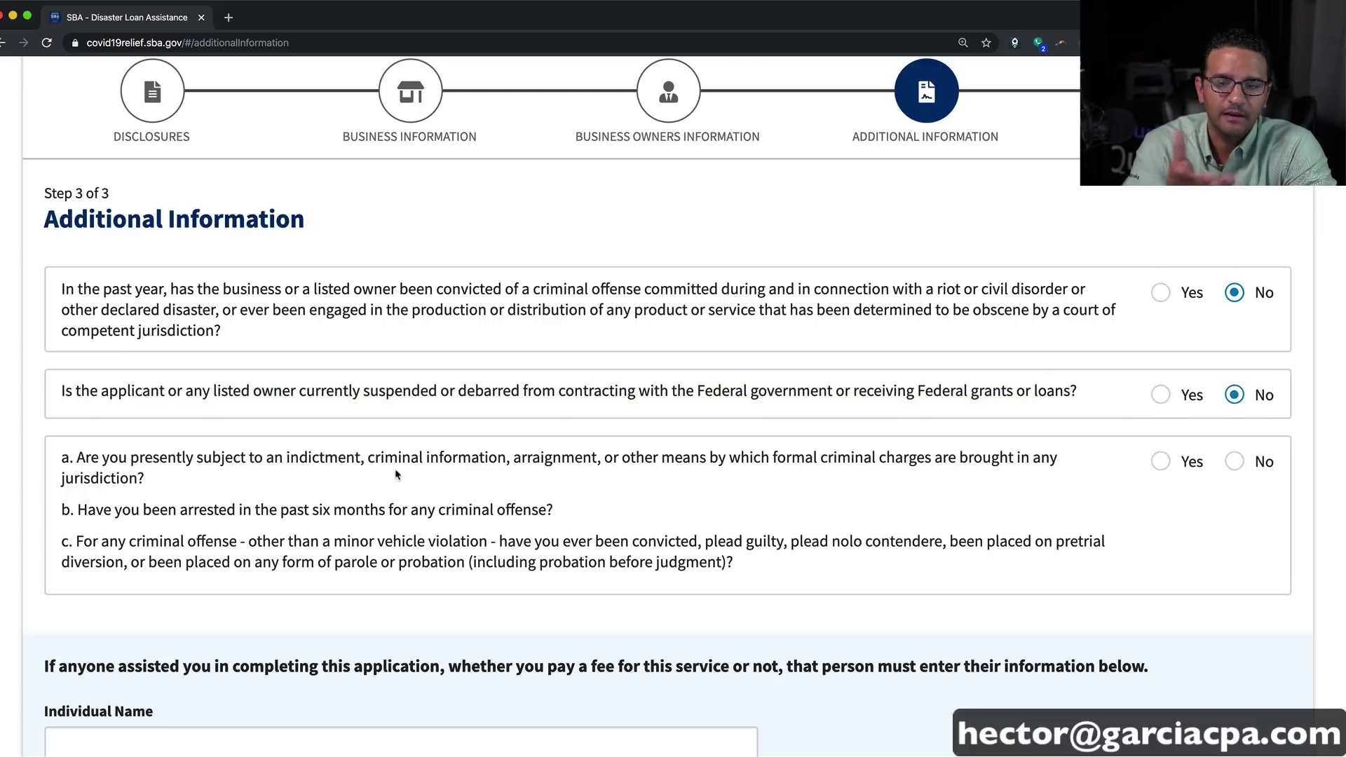
left_click_drag(105, 458, 1074, 485)
left_click(1235, 461)
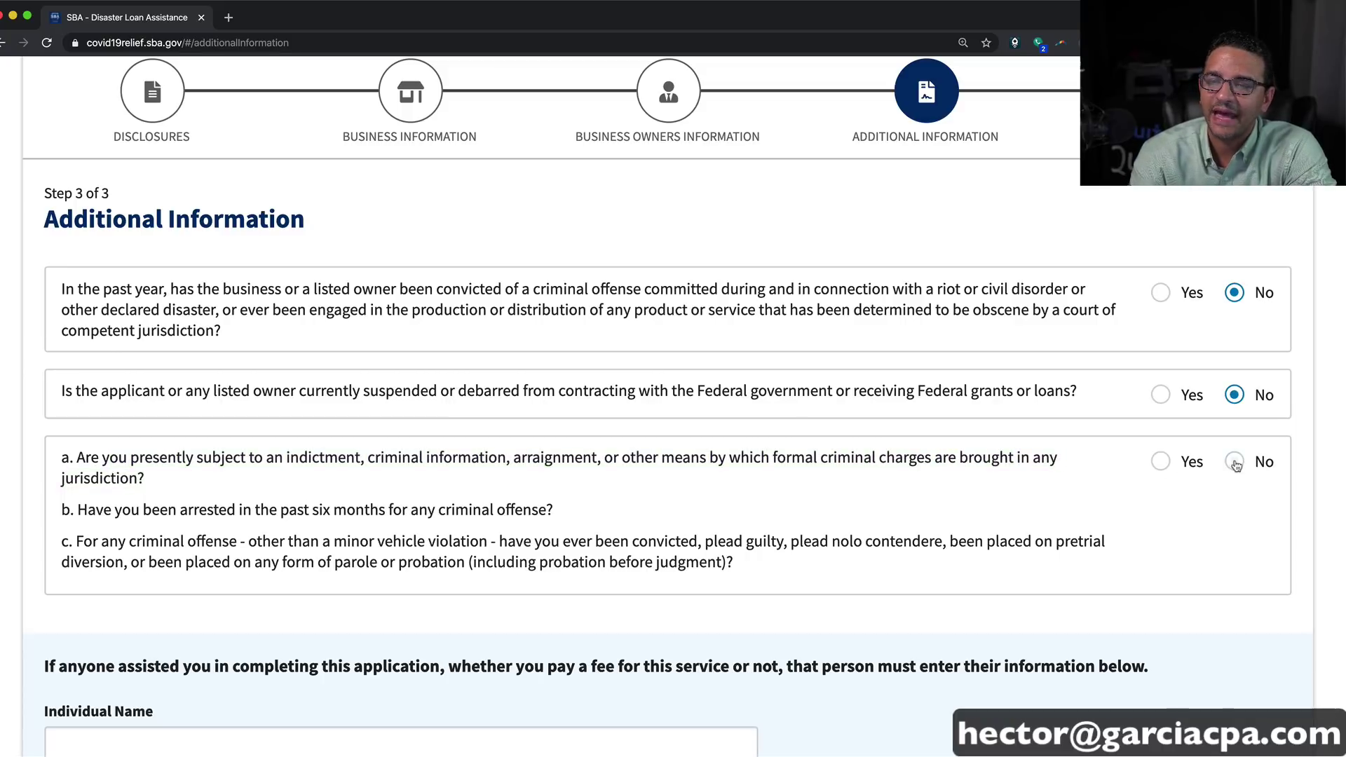
scroll(713, 538, "down", 5)
scroll(303, 403, "down", 1)
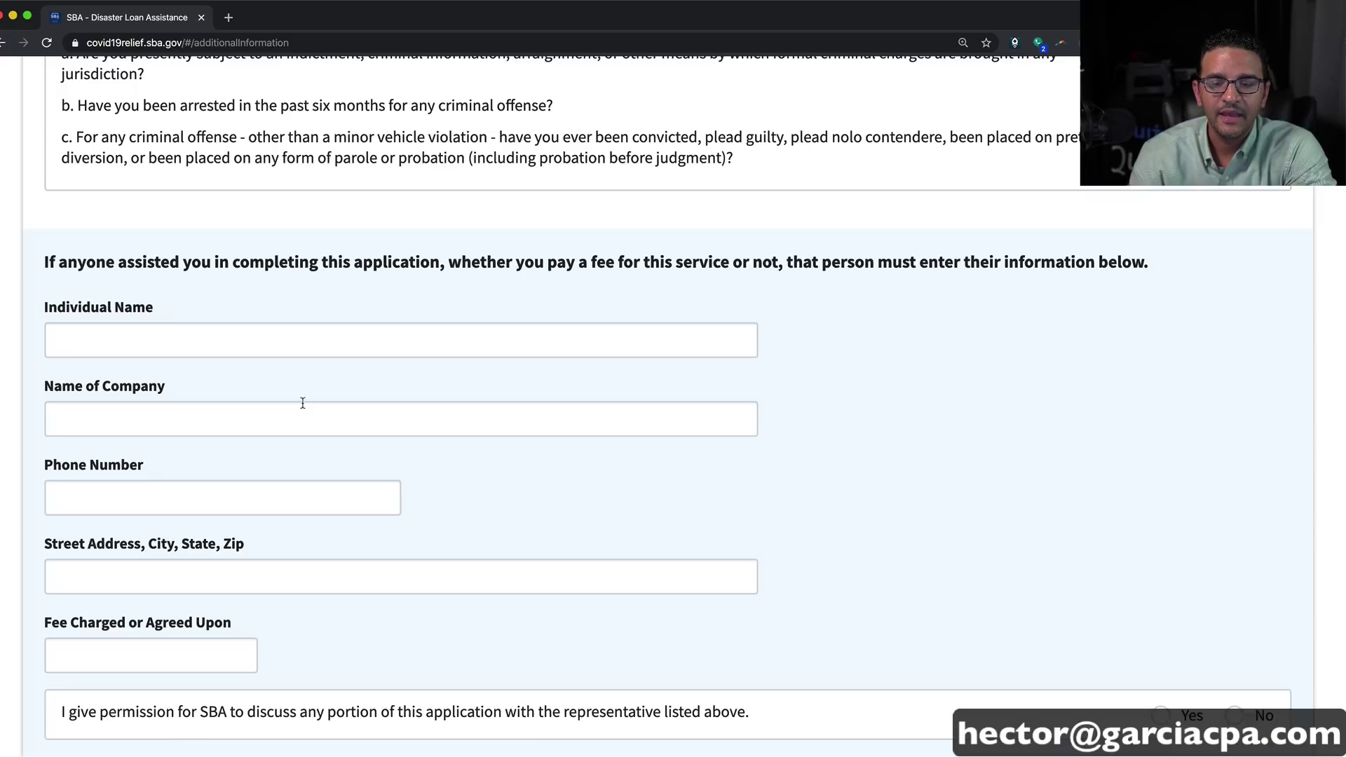
Step: Check 'I would like to be considered for an advance of up to $10,000'
scroll(303, 404, "down", 1)
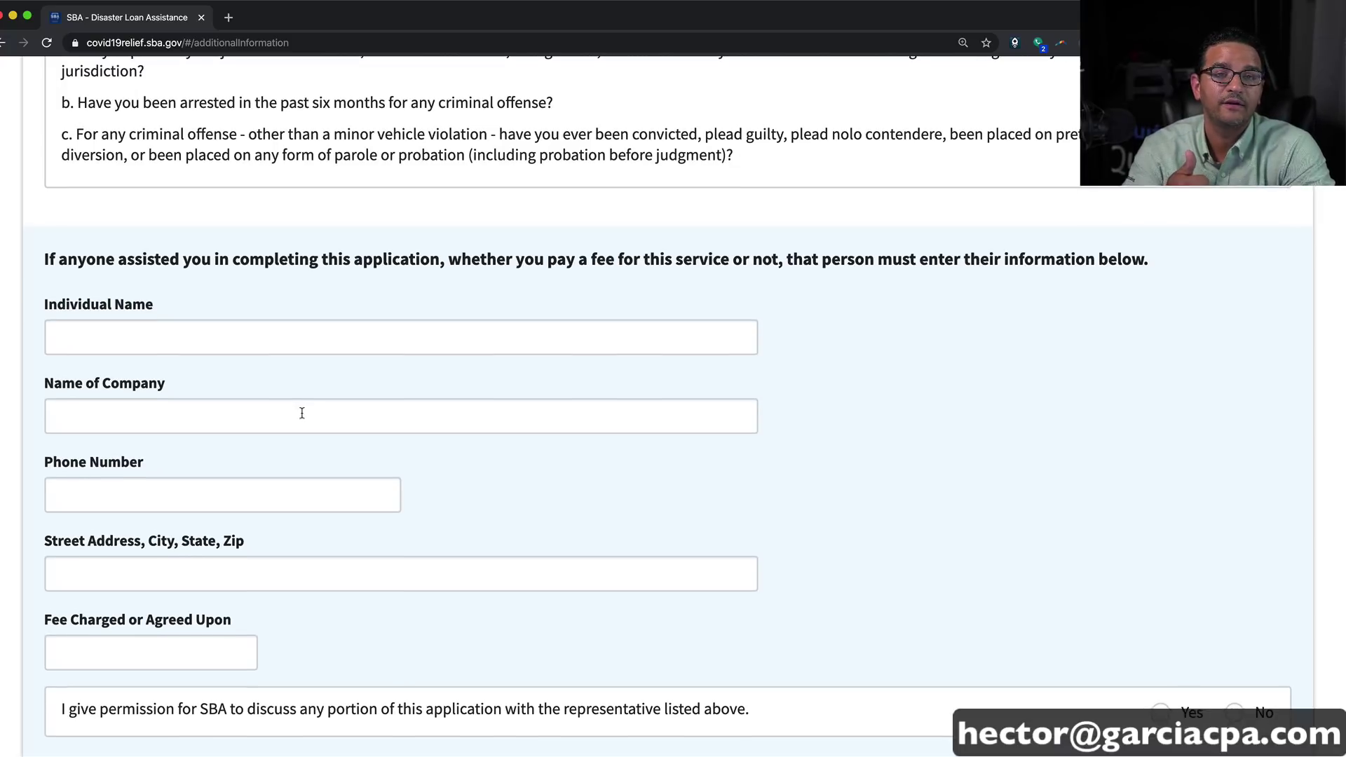
scroll(301, 414, "down", 1)
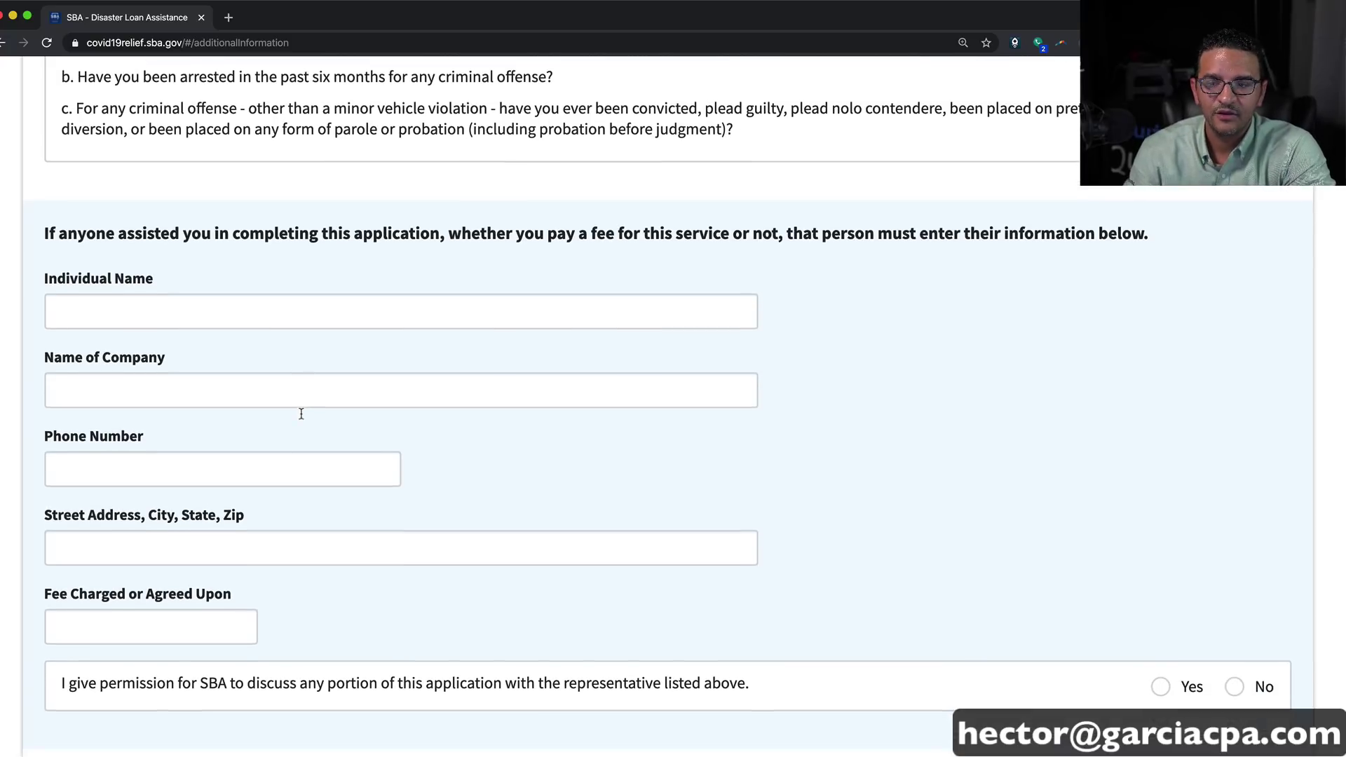
scroll(302, 413, "down", 4)
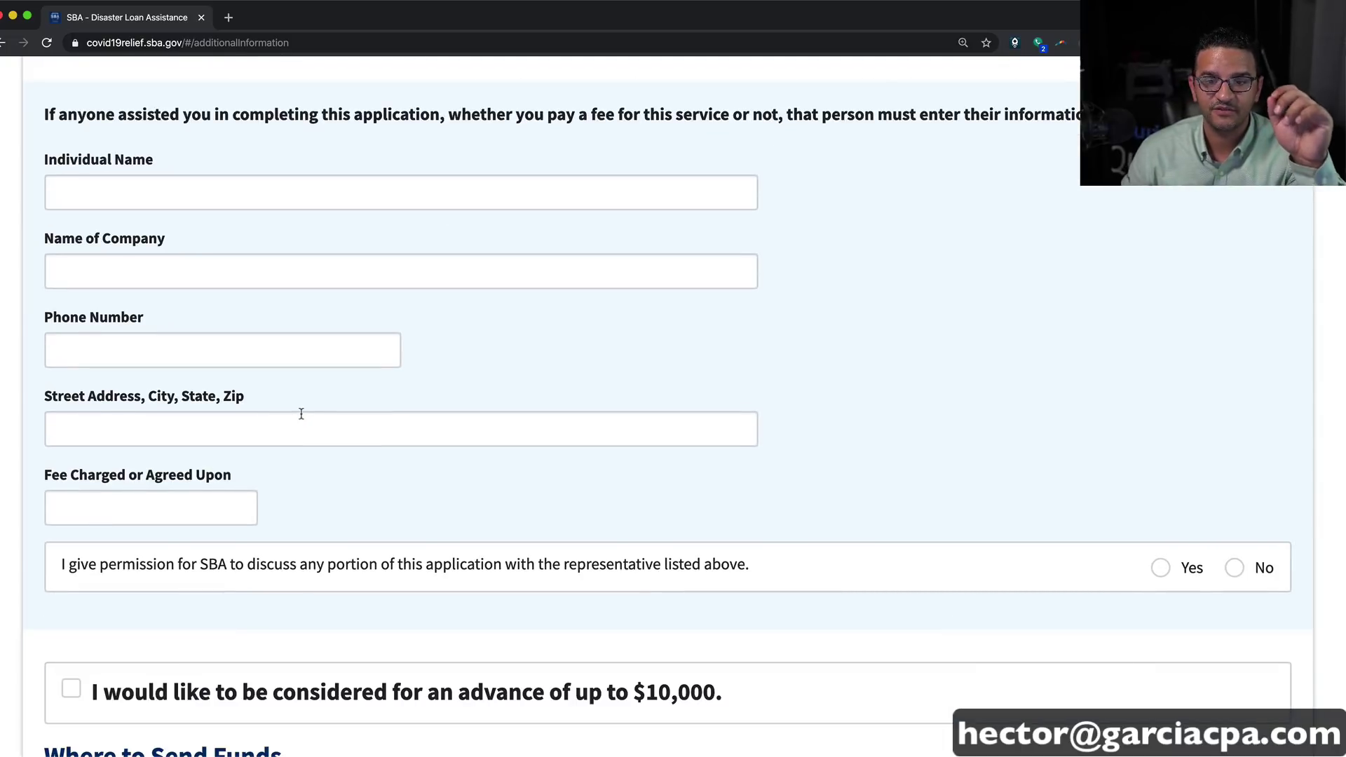
scroll(345, 505, "down", 5)
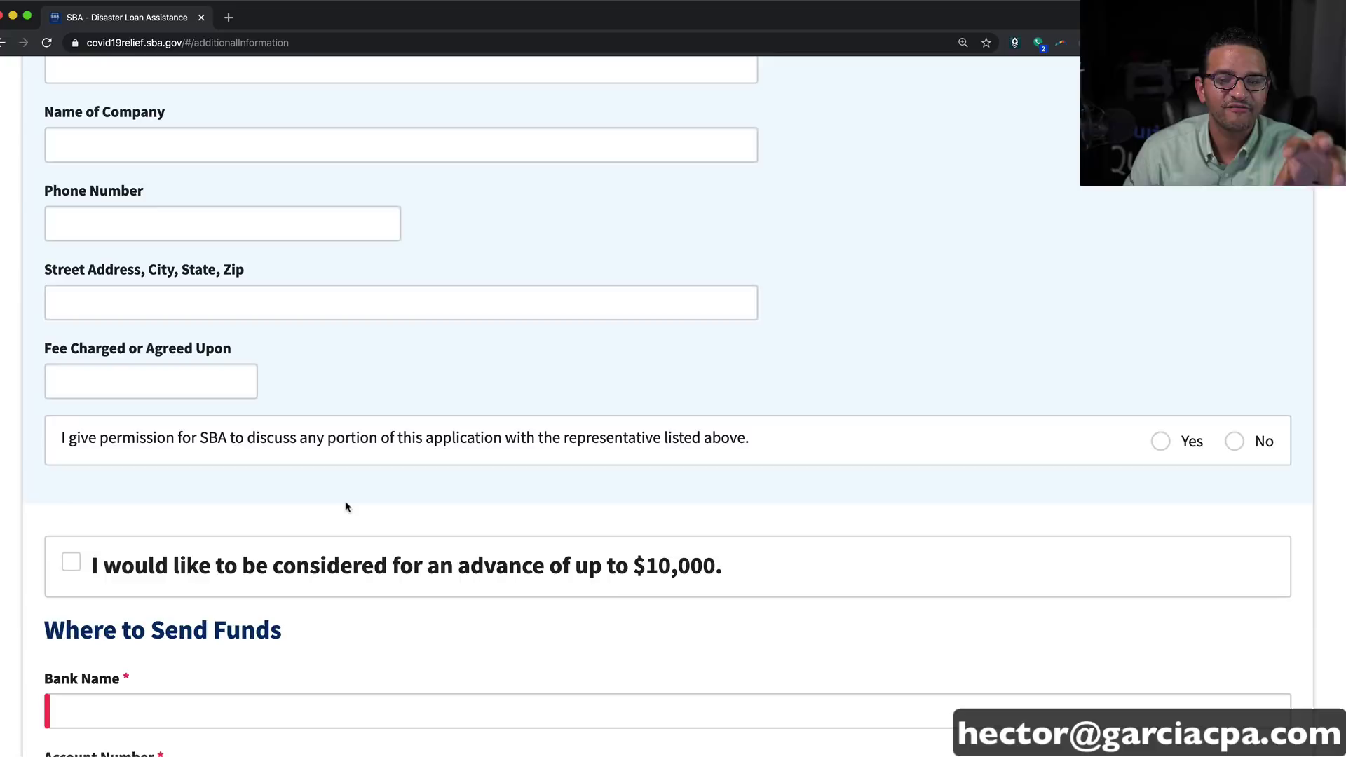
scroll(644, 495, "down", 3)
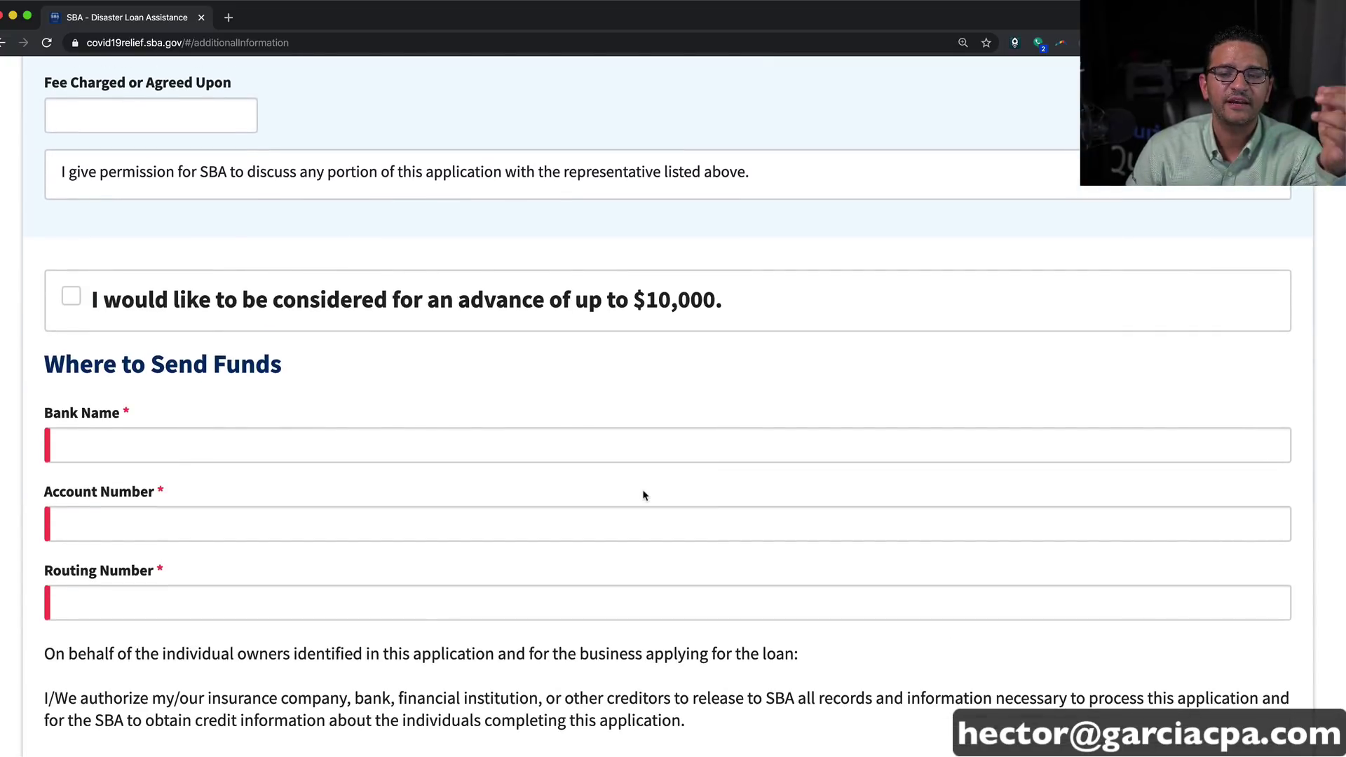
left_click(73, 296)
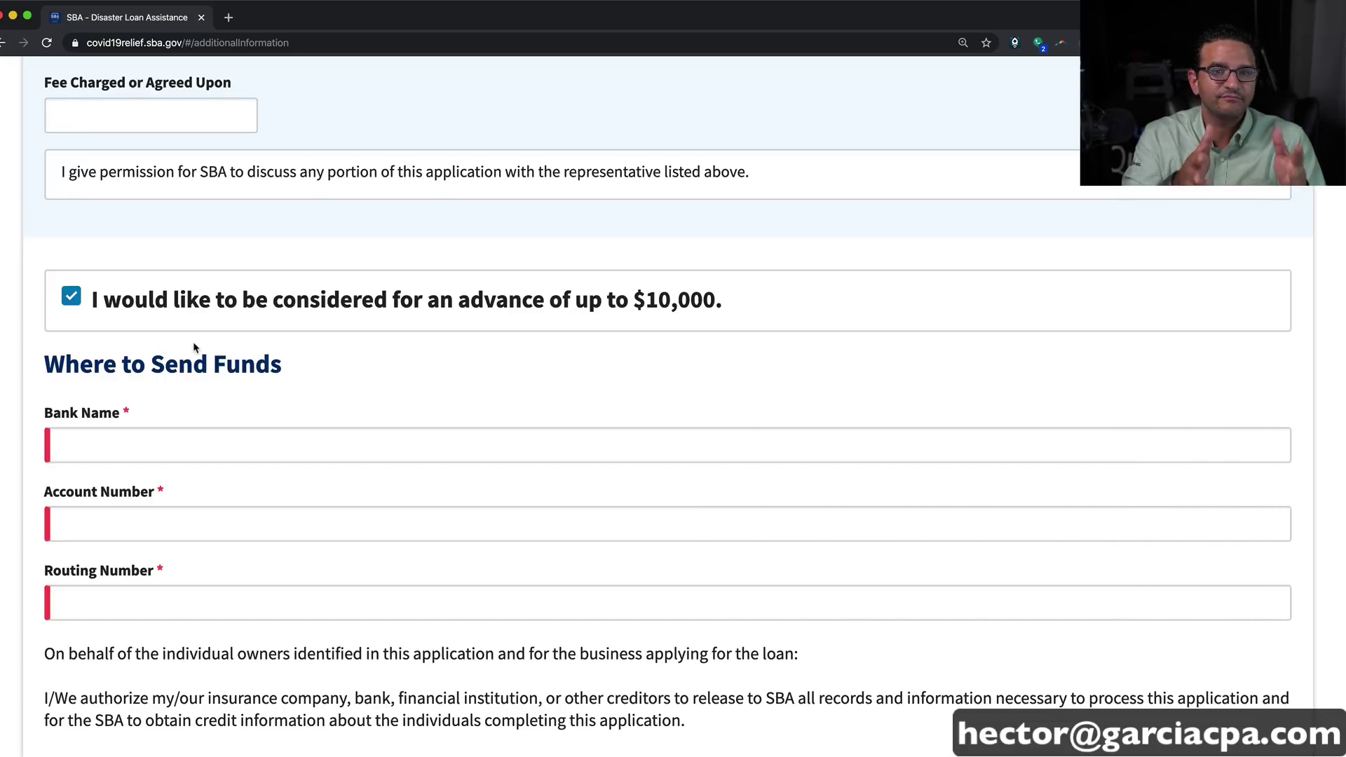
scroll(194, 347, "down", 5)
Step: Enter the deposit bank as Wells Farco, with the account number and routing number
left_click(134, 176)
scroll(129, 197, "up", 1)
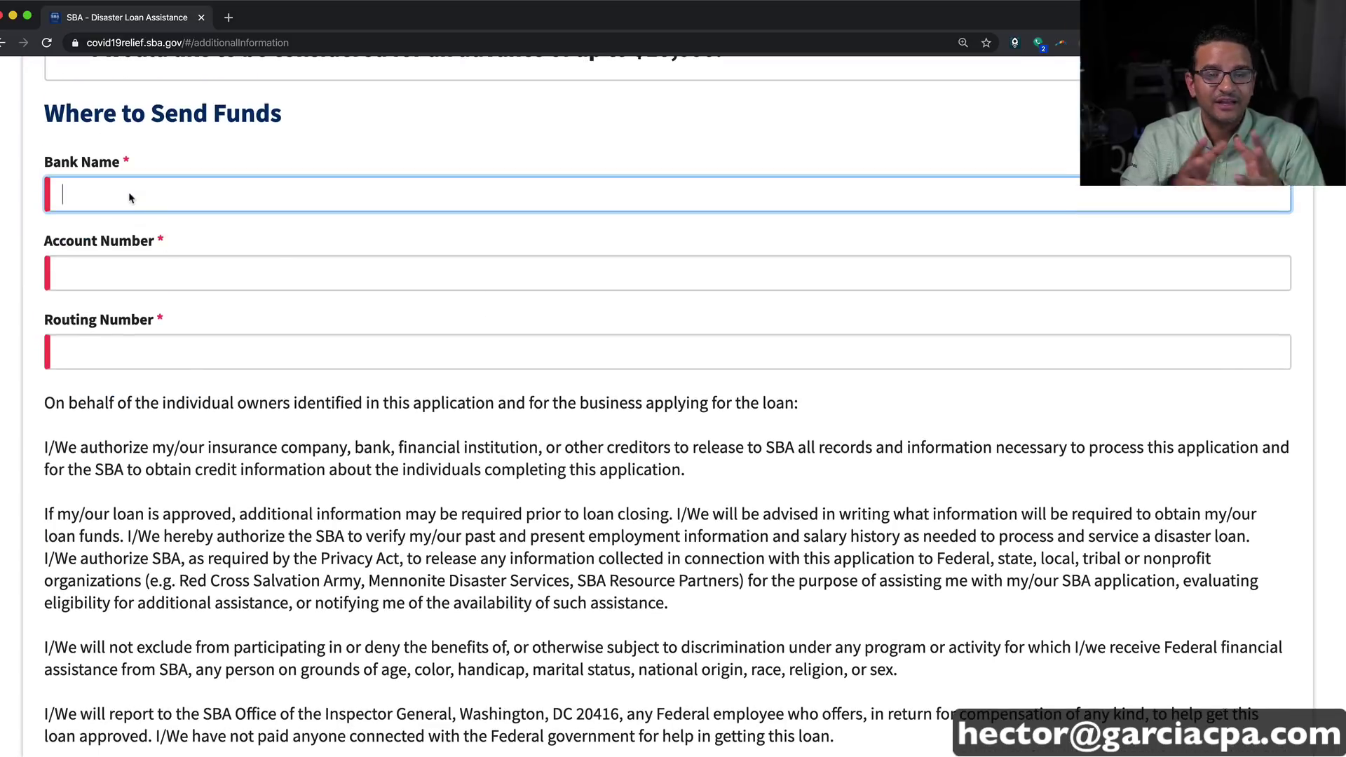
type("Wells ")
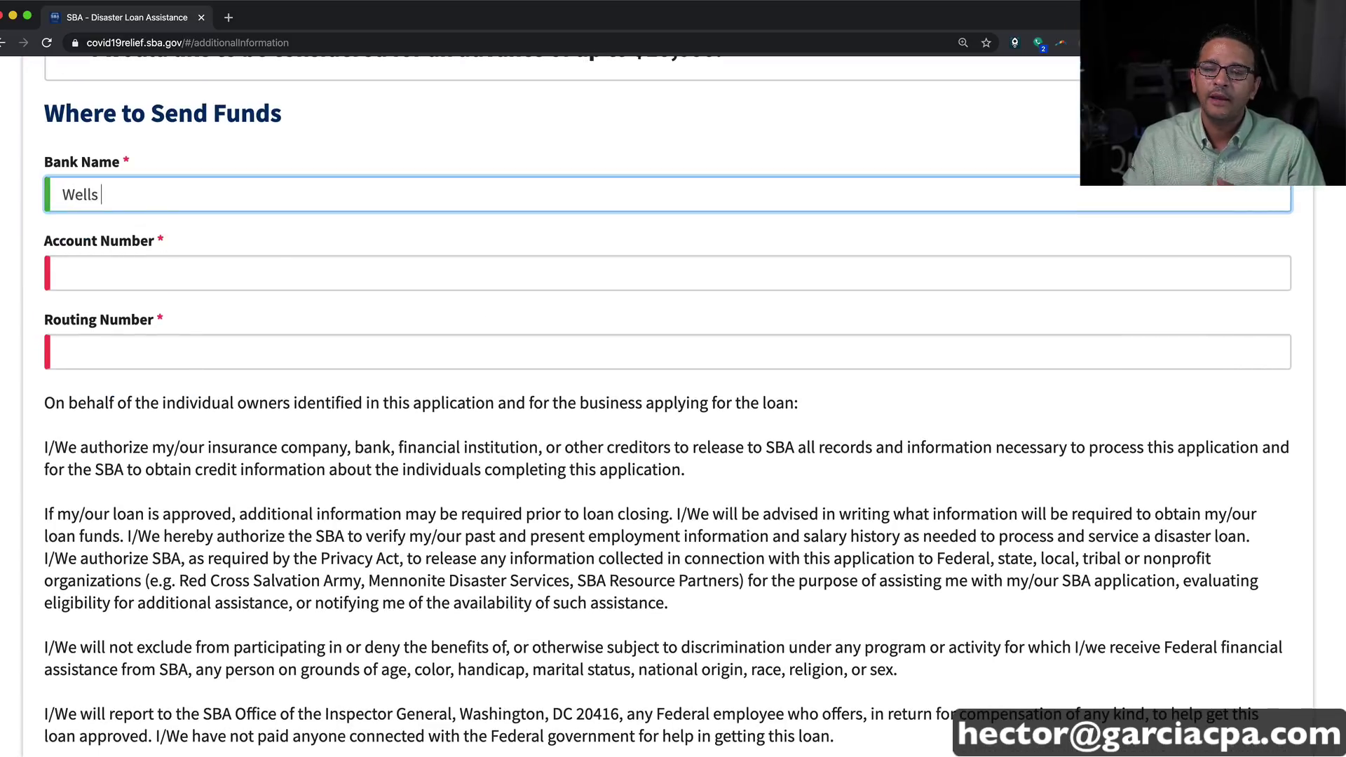
type("Farco")
key("Tab")
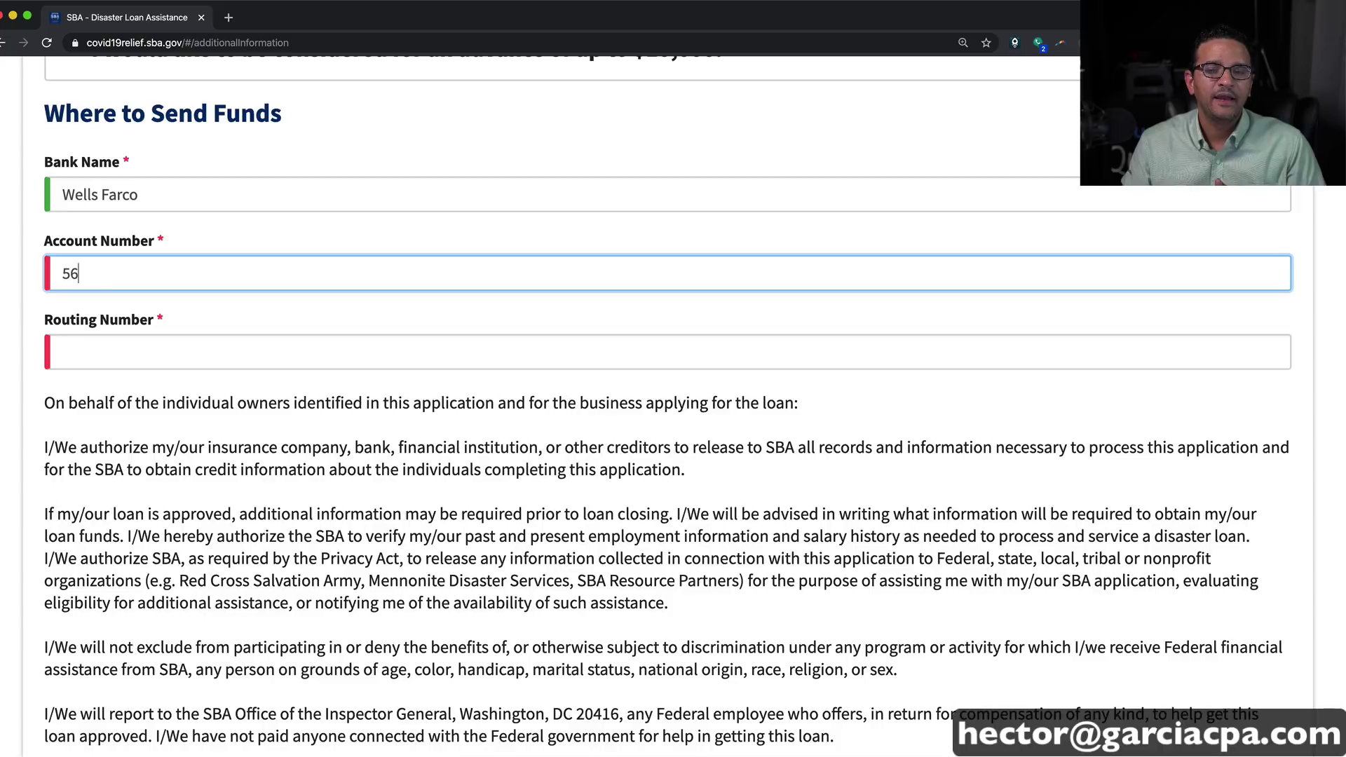
key("Tab")
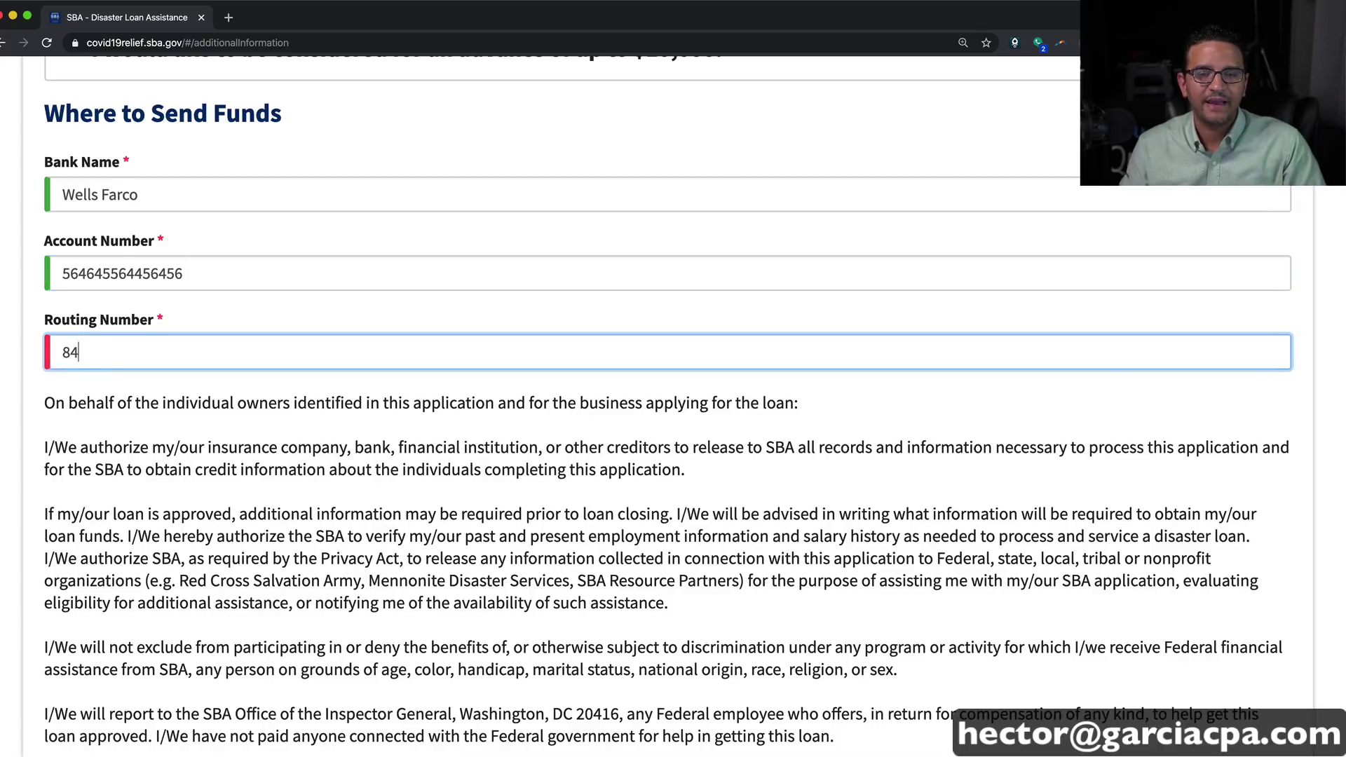
Step: Certify the information as true and correct and continue to the Summary
key("Tab")
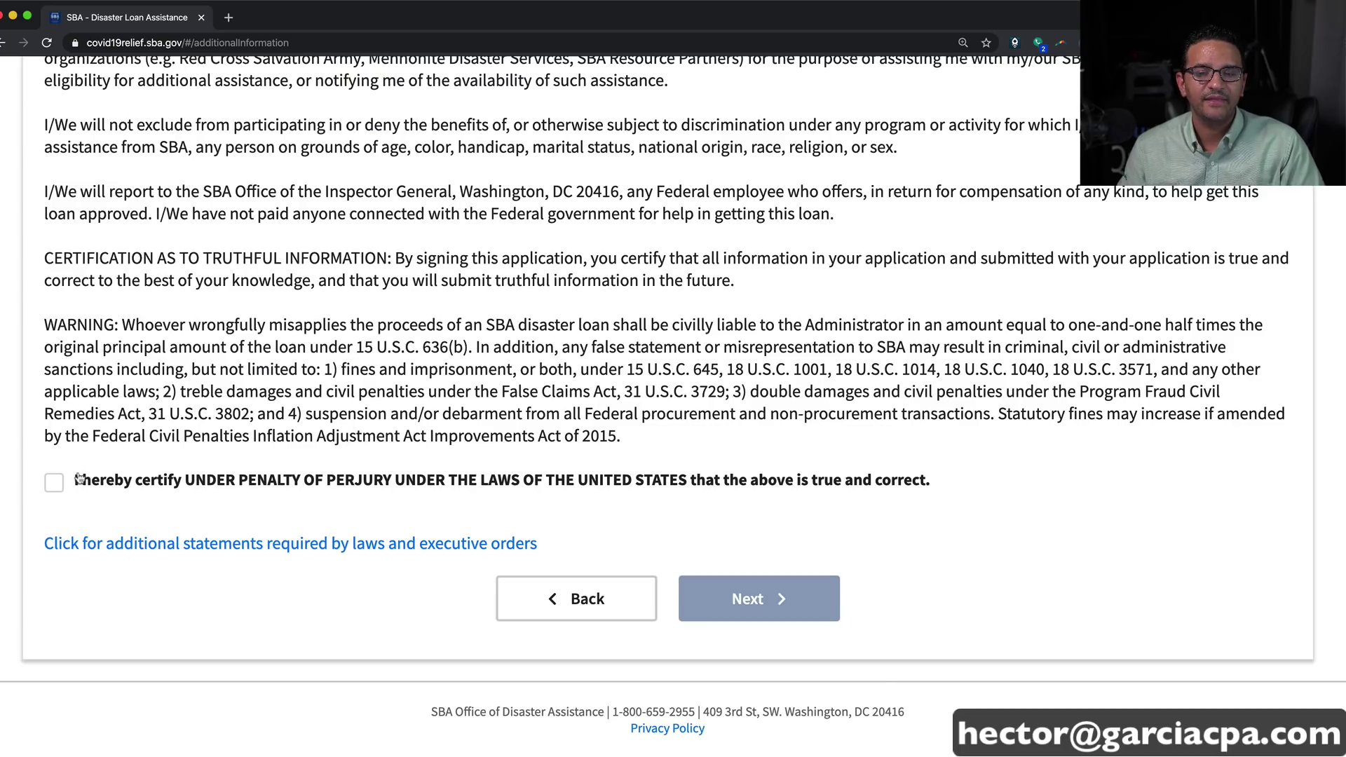
left_click(53, 482)
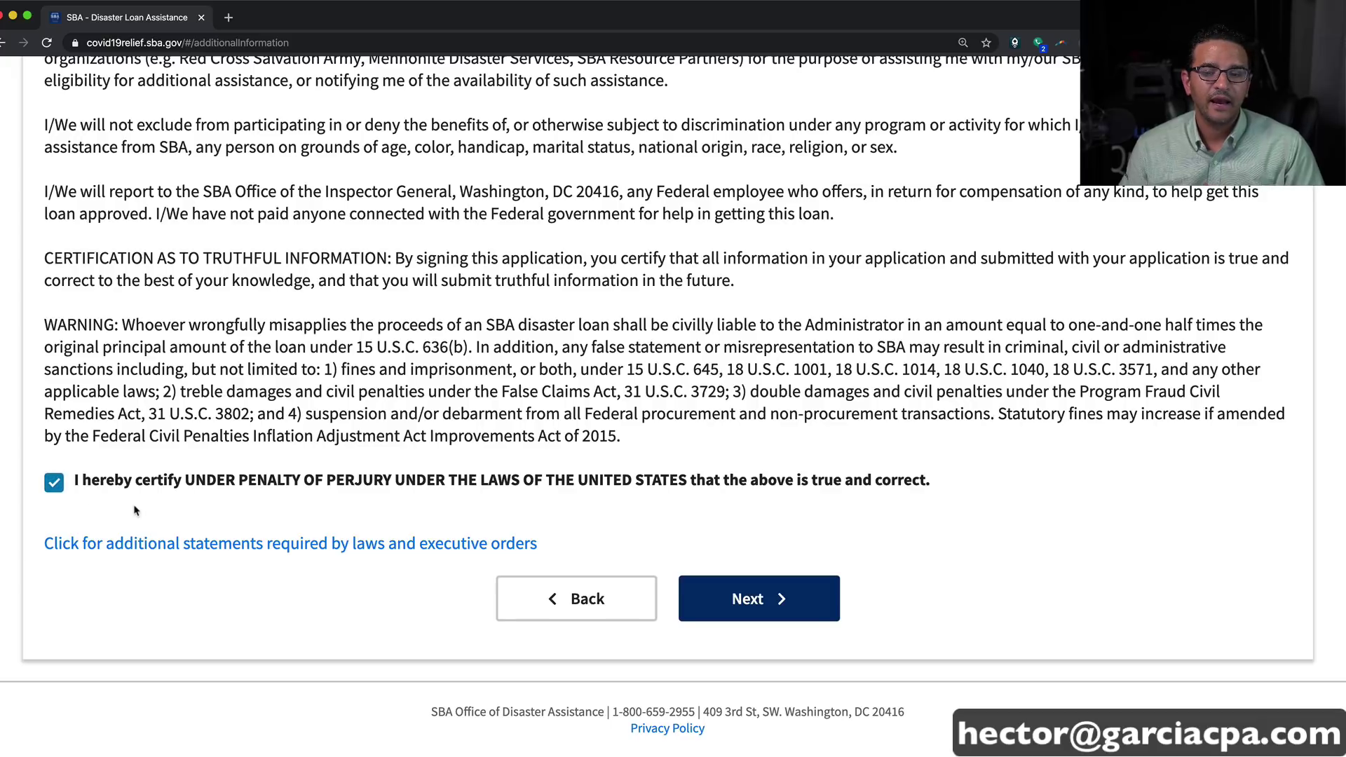
left_click(756, 599)
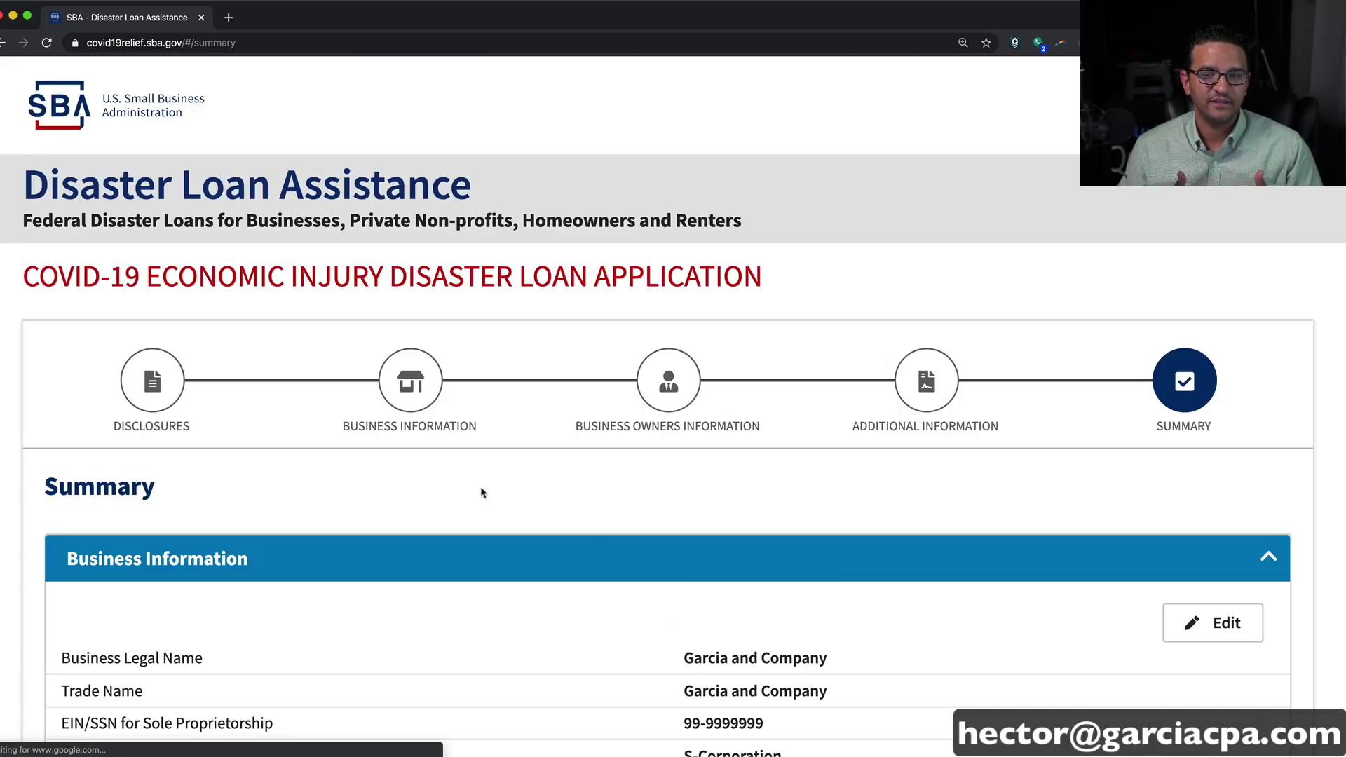
Step: Review the S-Corporation summary ($500,000 revenues, $200,000 cost of goods) and tick 'I'm not a robot'
scroll(481, 493, "down", 5)
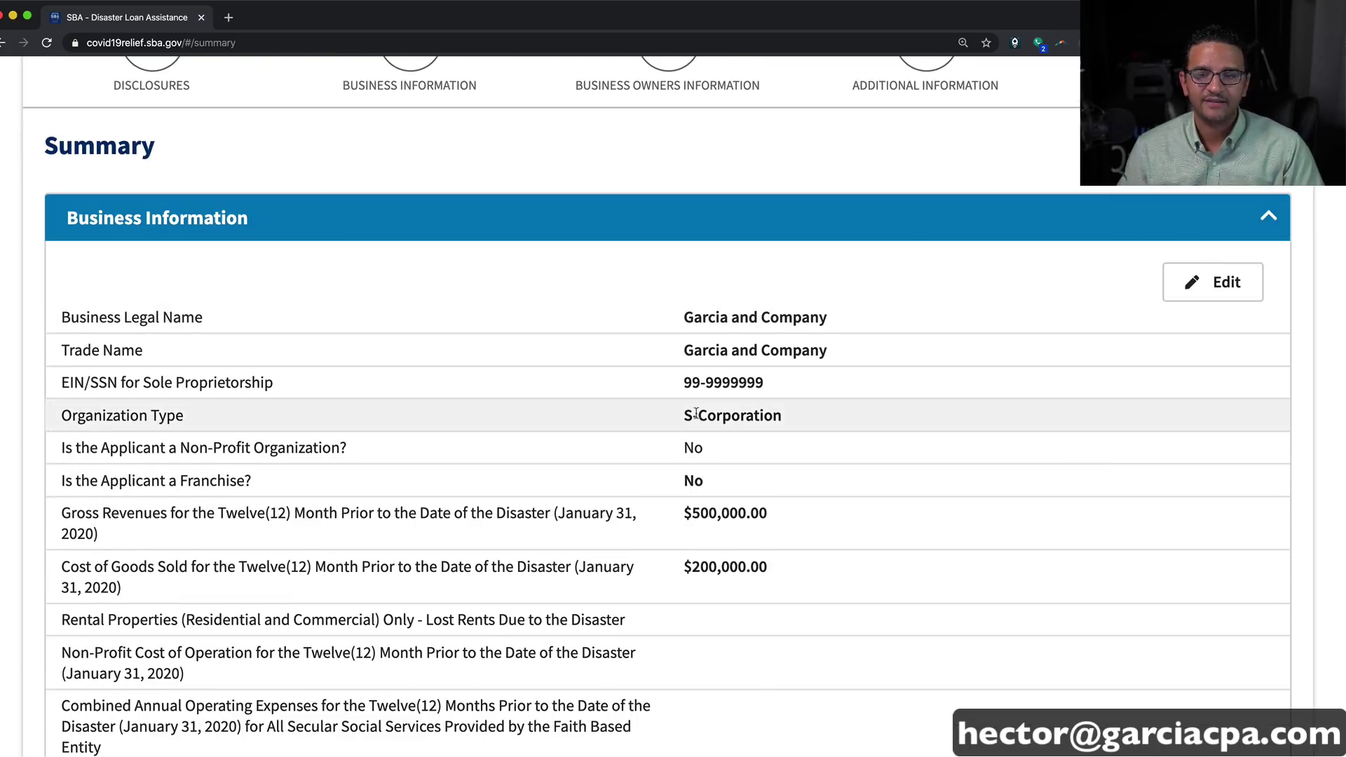
scroll(403, 331, "down", 12)
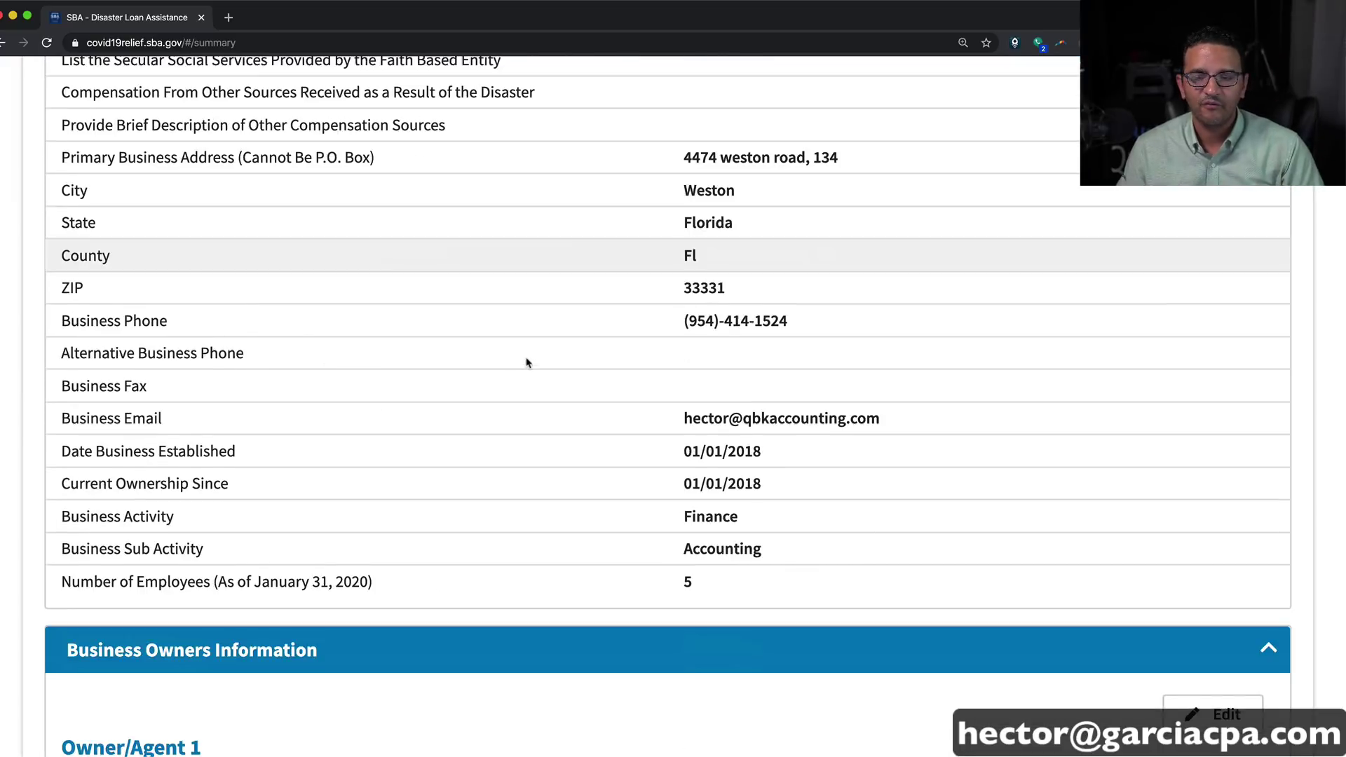
scroll(726, 363, "down", 15)
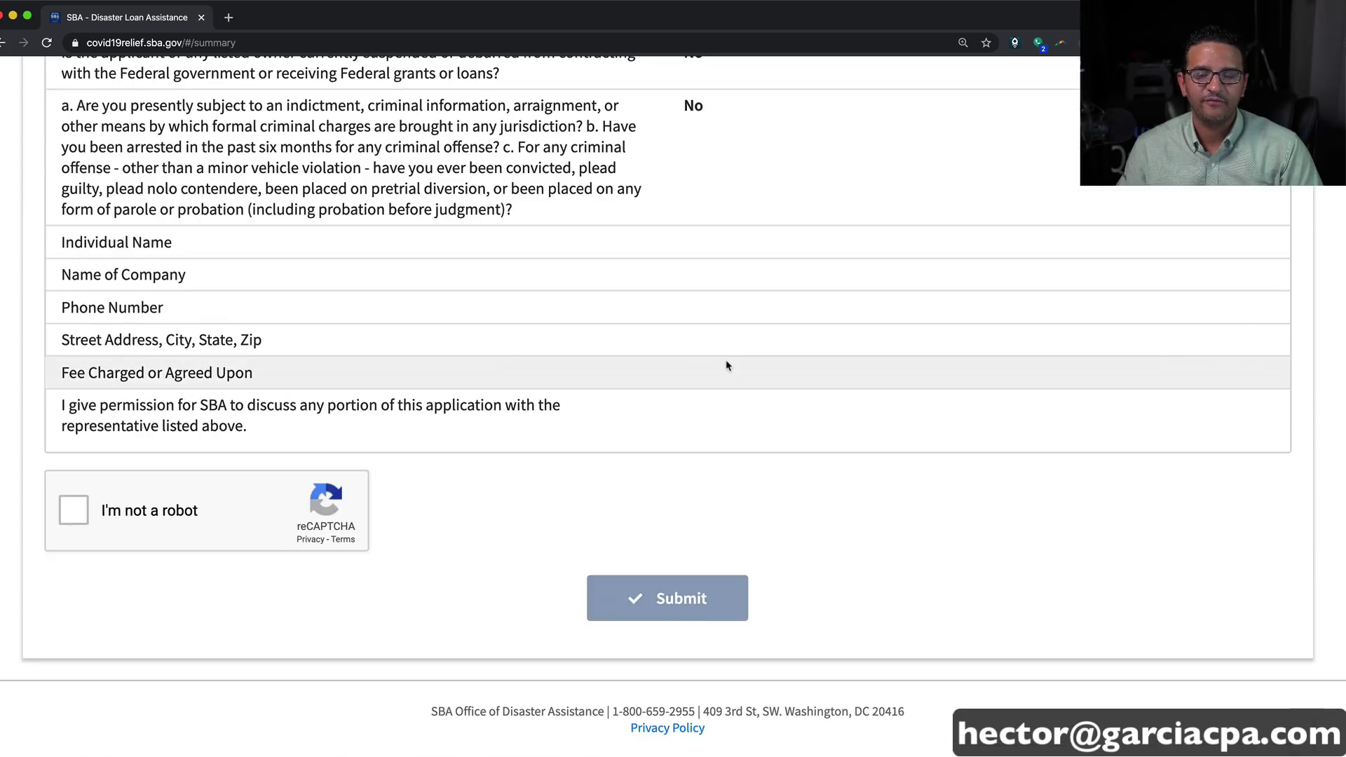
left_click(73, 519)
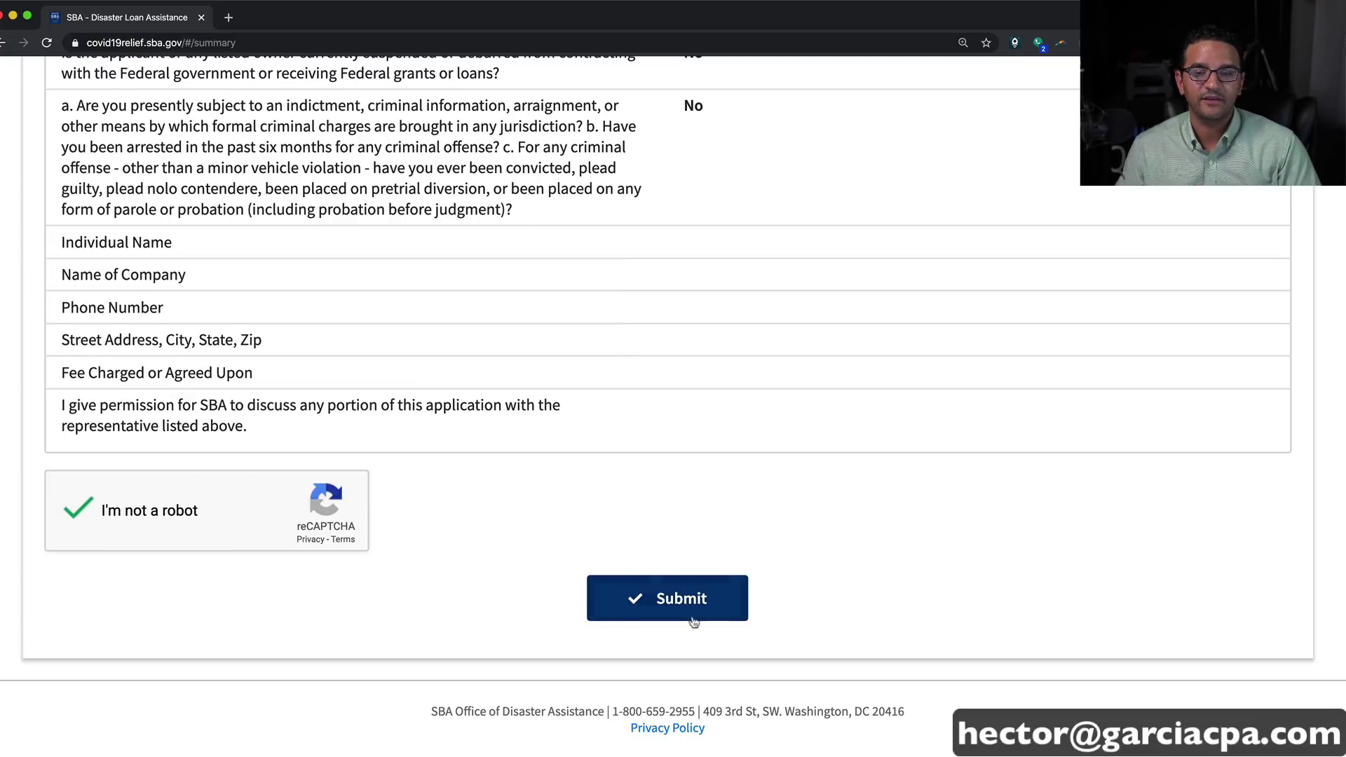
scroll(679, 609, "up", 2)
scroll(667, 544, "up", 20)
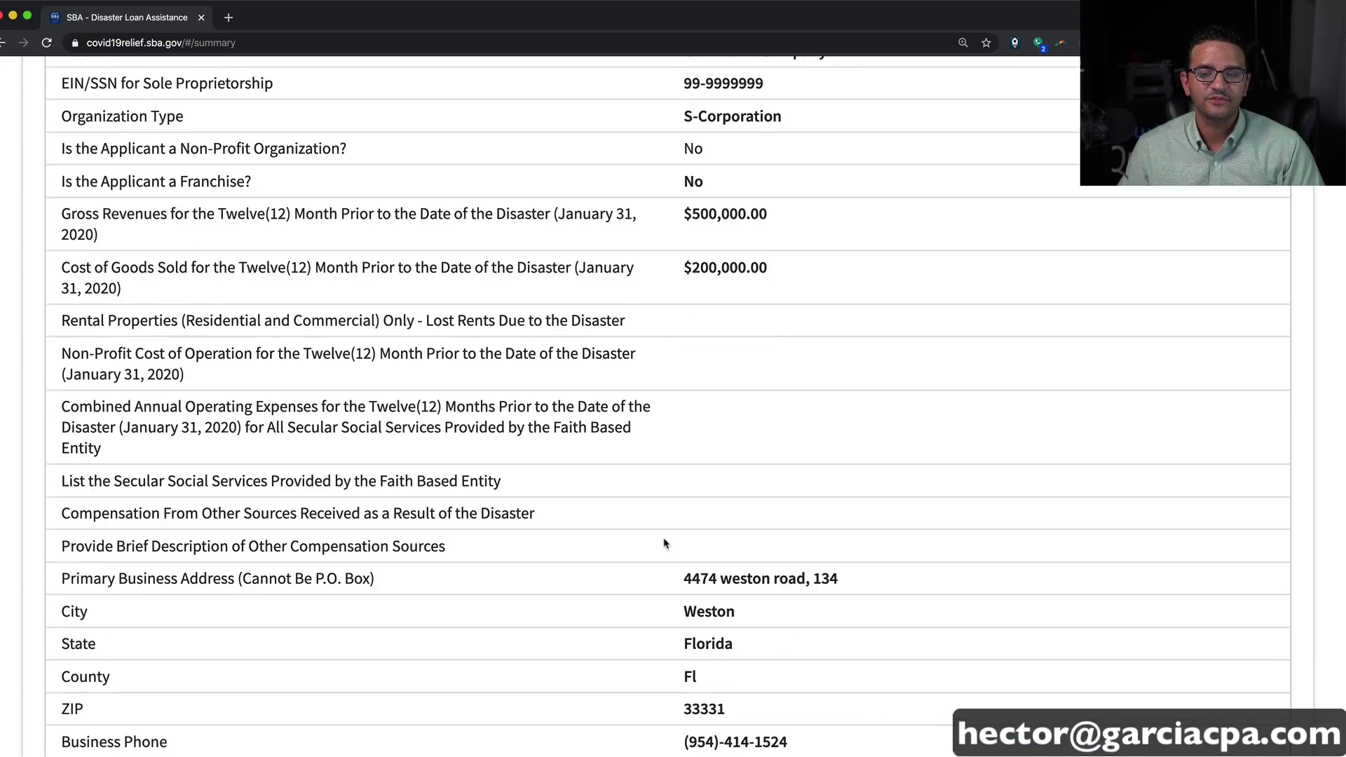